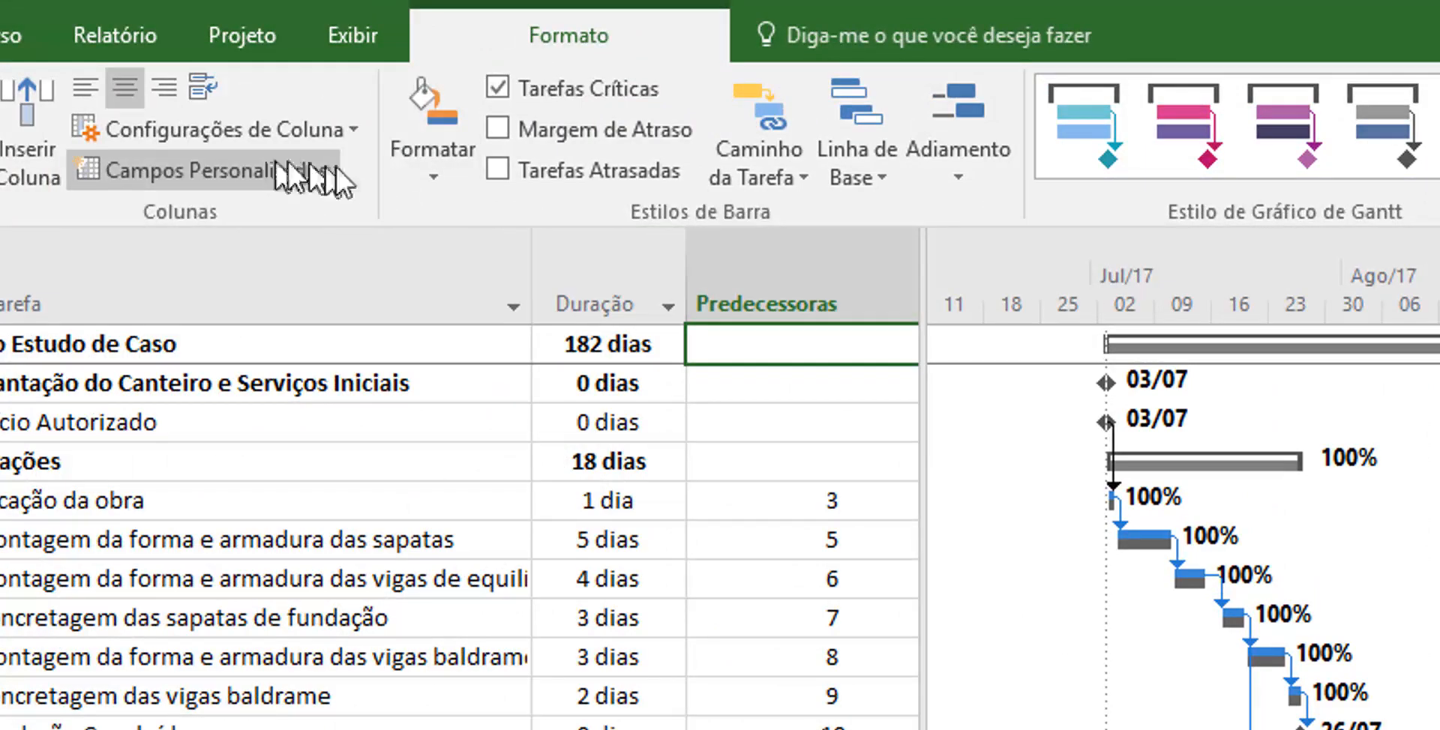
# - Check the status date in the project information, leaving the settings as they are
pyautogui.click(230, 34)
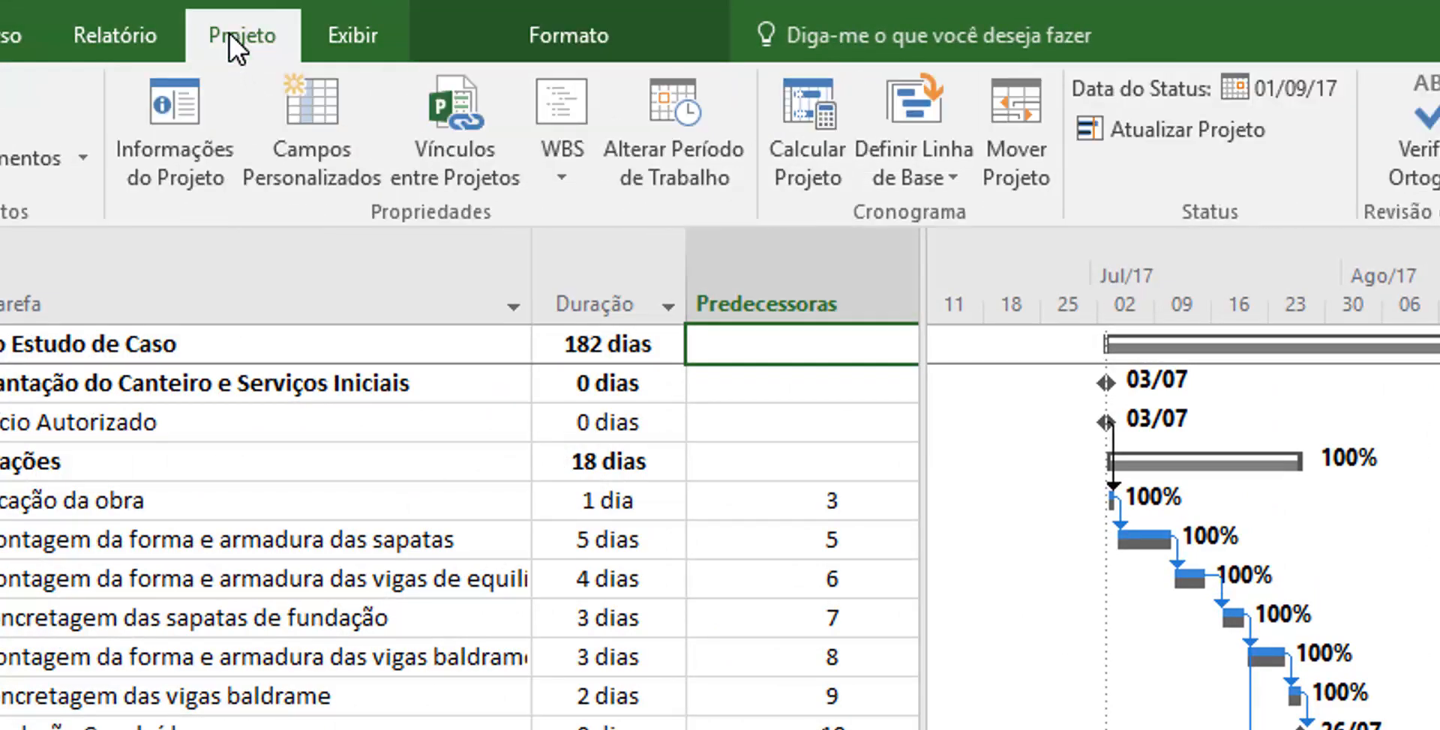
pyautogui.click(176, 115)
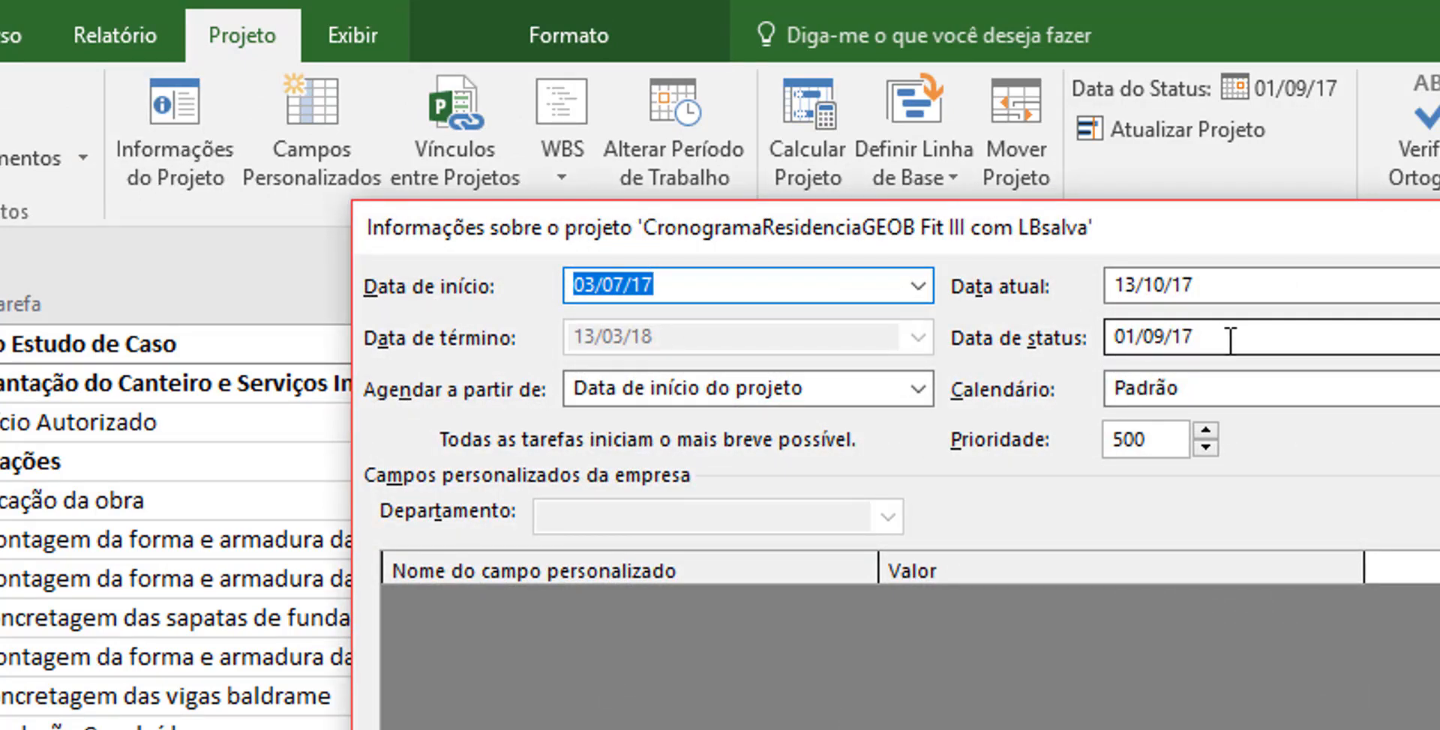
pyautogui.press('Escape')
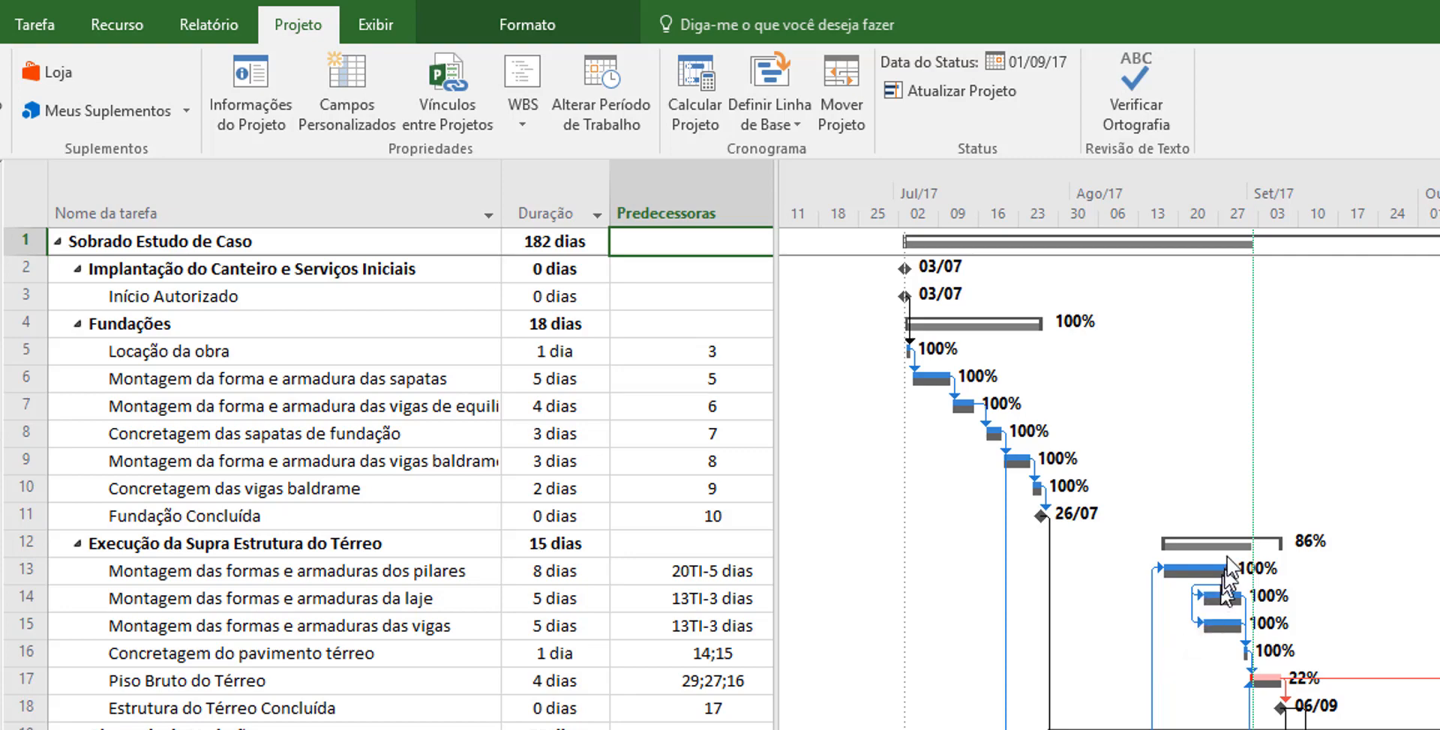
# - Examine the Gantt chart for each task's completion percentage relative to the status date line, down to Revestimentos de Parede
pyautogui.scroll(-4, 1227, 562)
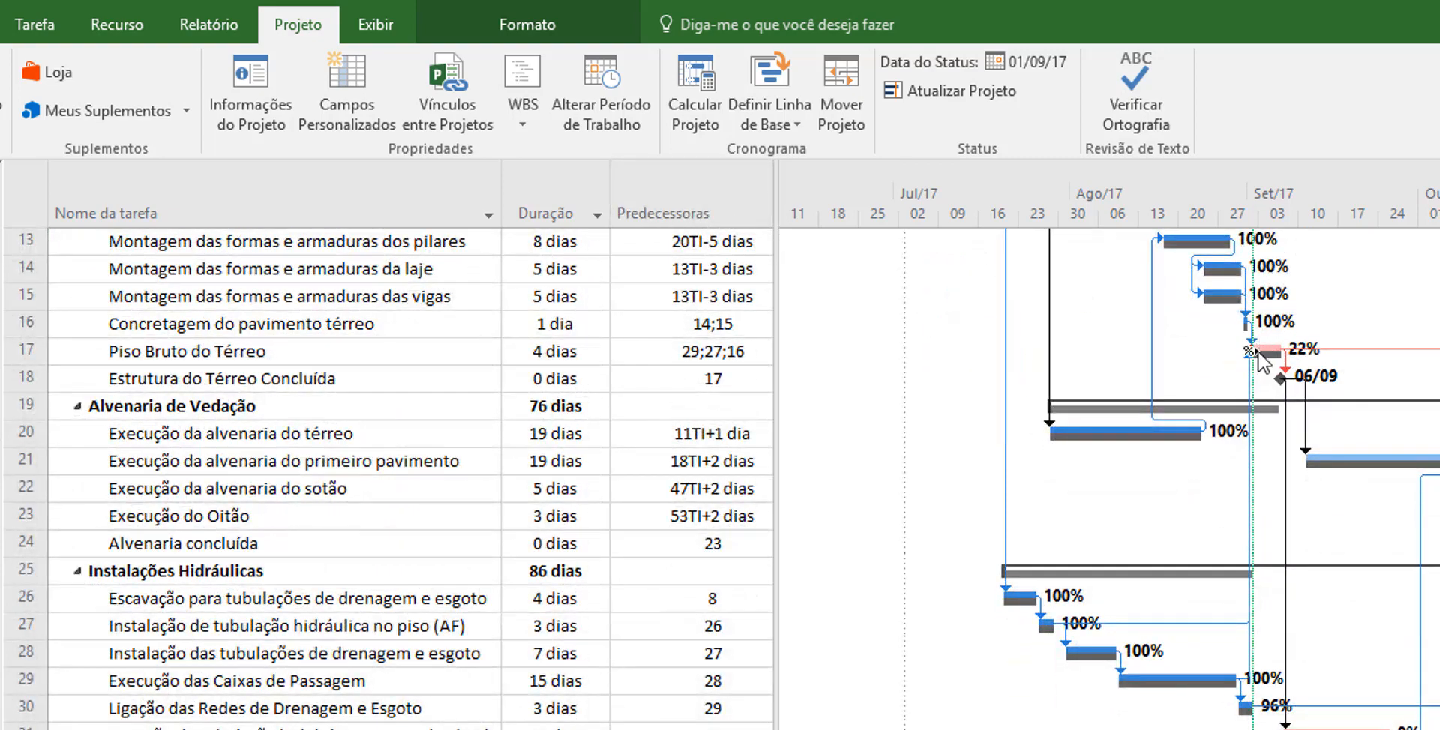
pyautogui.scroll(-2, 1224, 540)
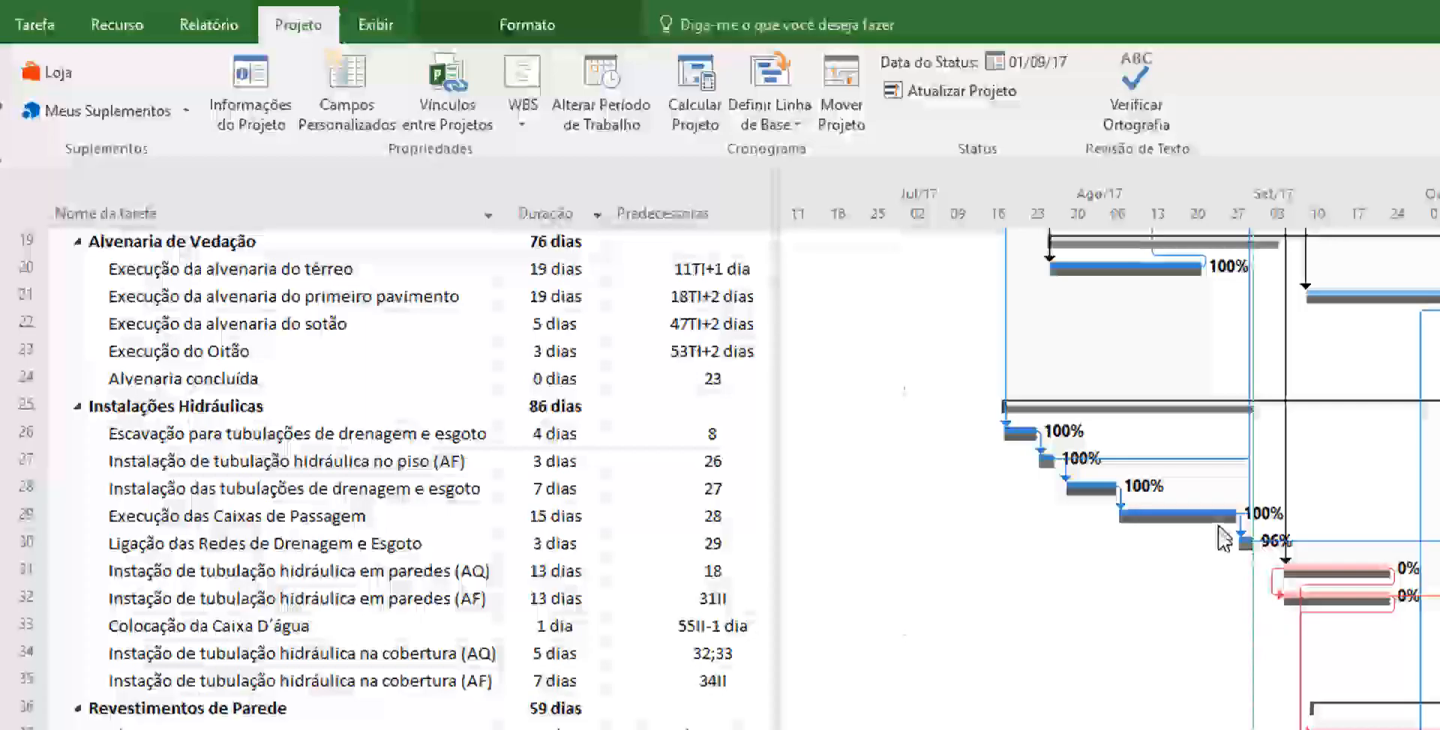
pyautogui.scroll(6, 1128, 639)
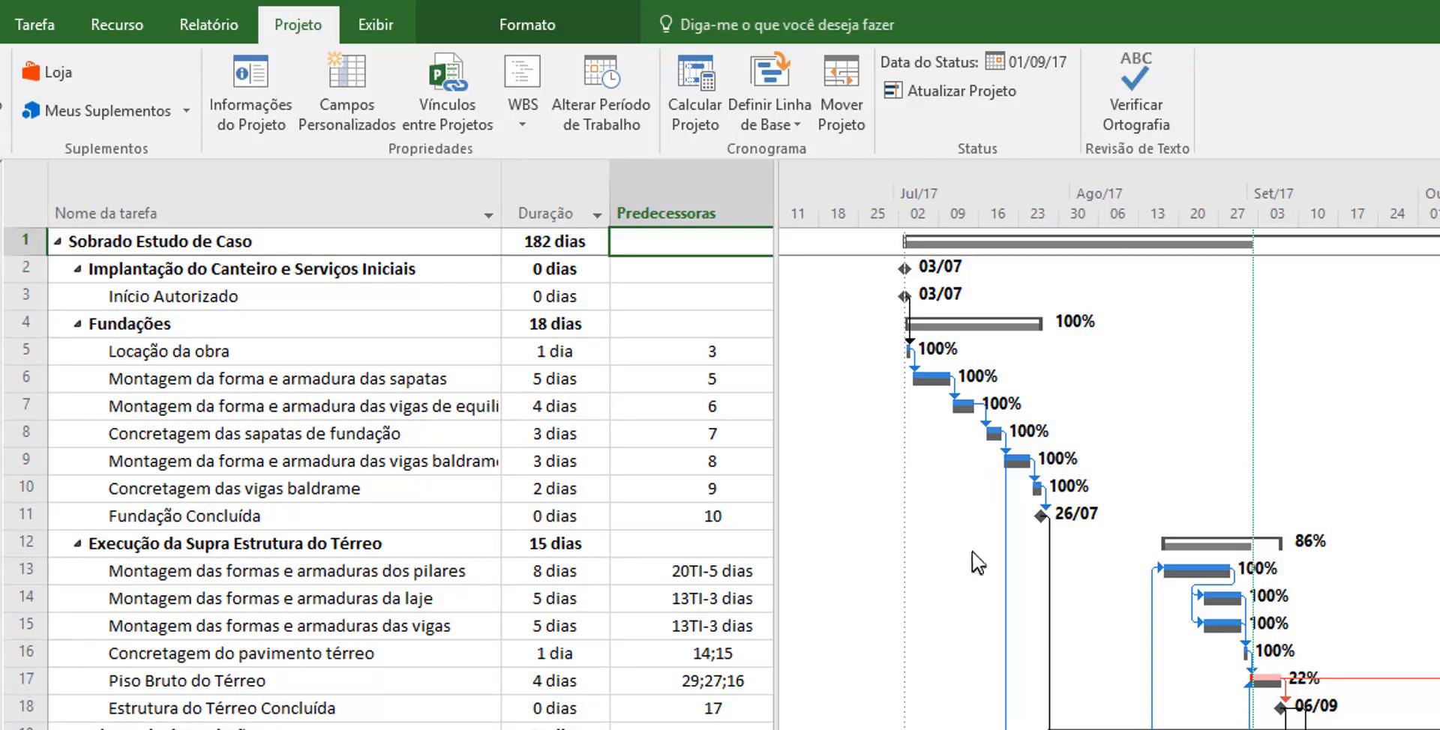
pyautogui.scroll(-3, 976, 556)
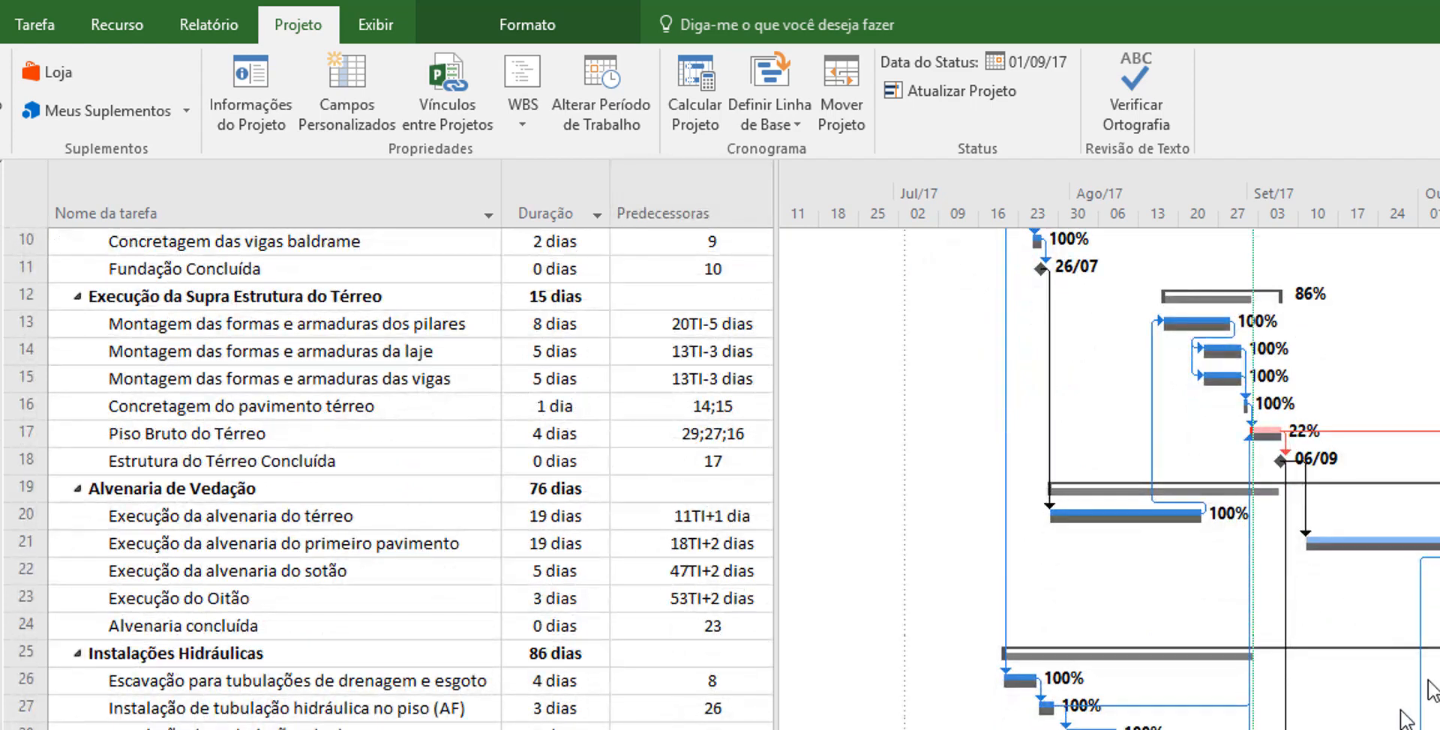
pyautogui.hscroll(5, 1395, 596)
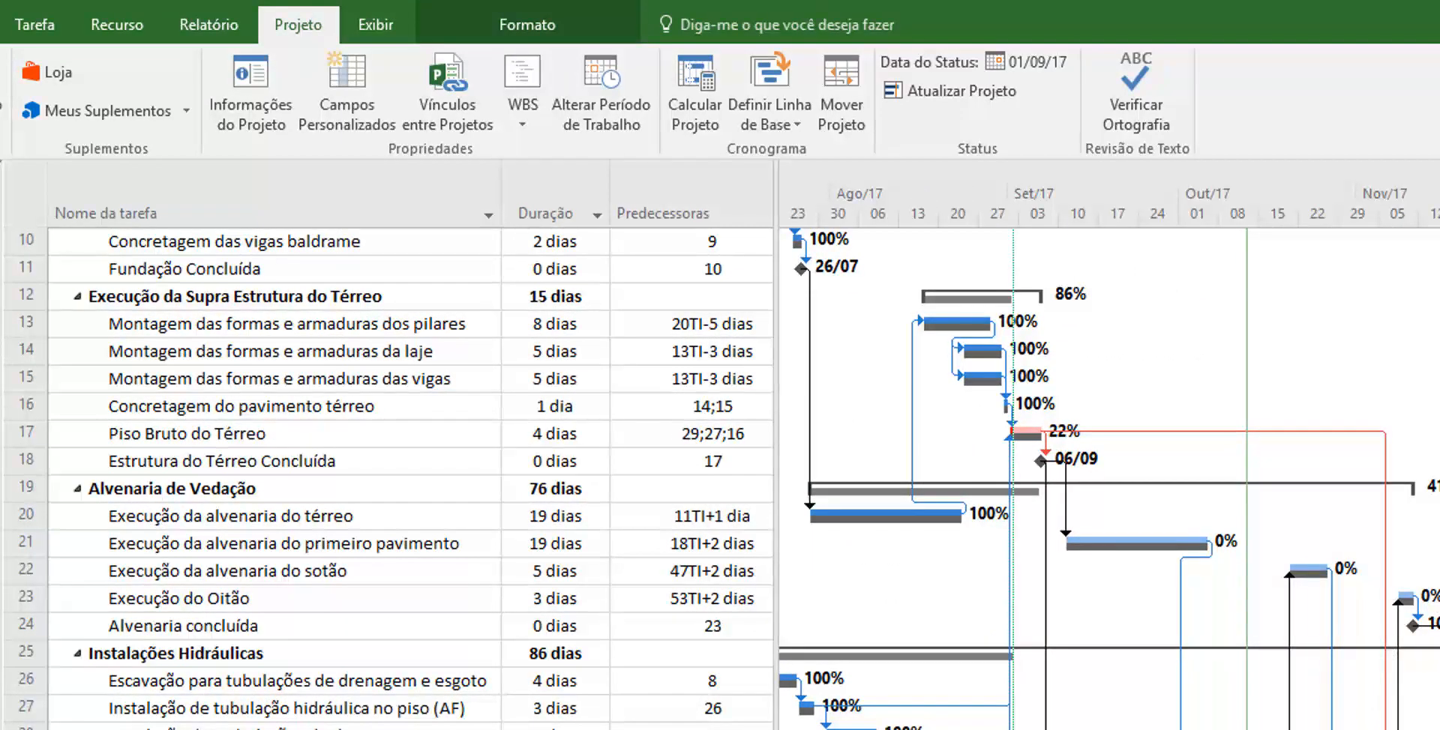
pyautogui.scroll(-4, 729, 479)
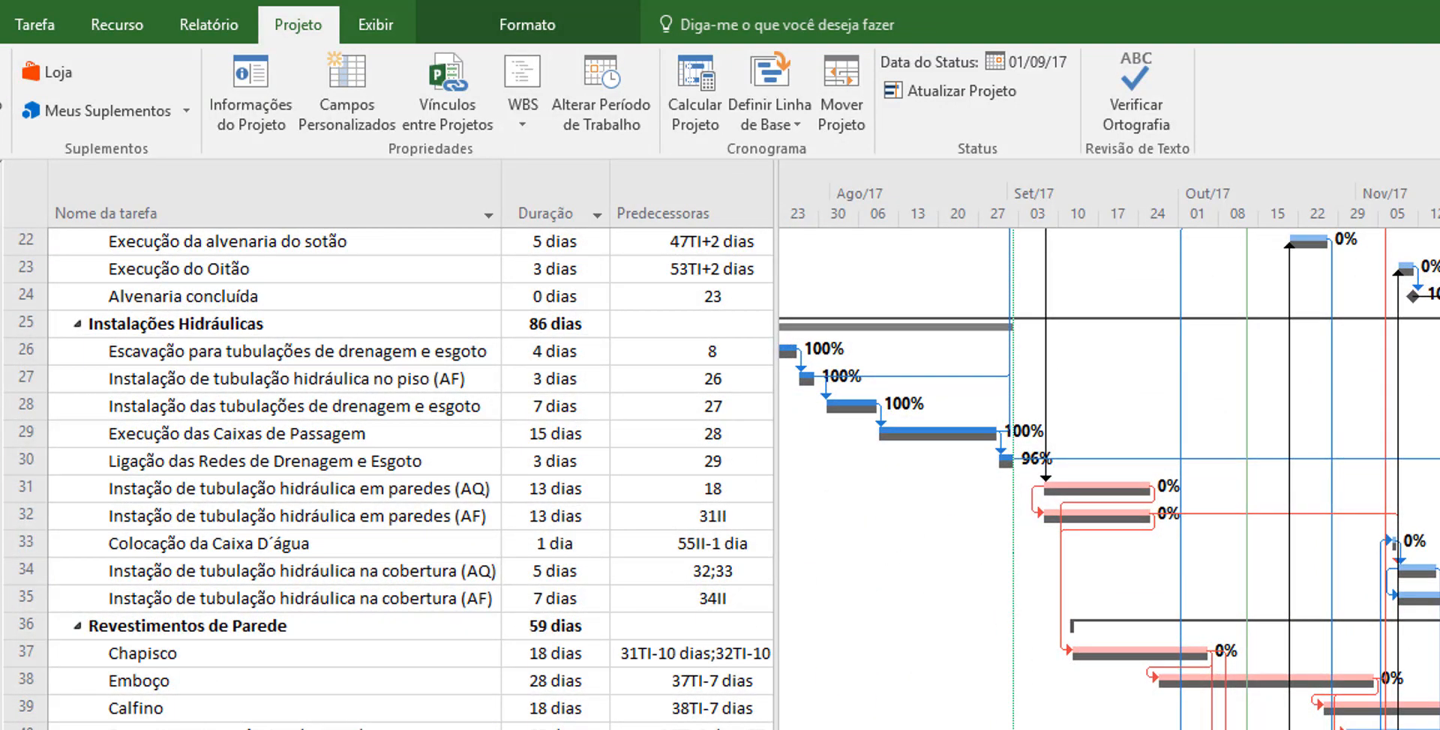
pyautogui.scroll(7, 729, 480)
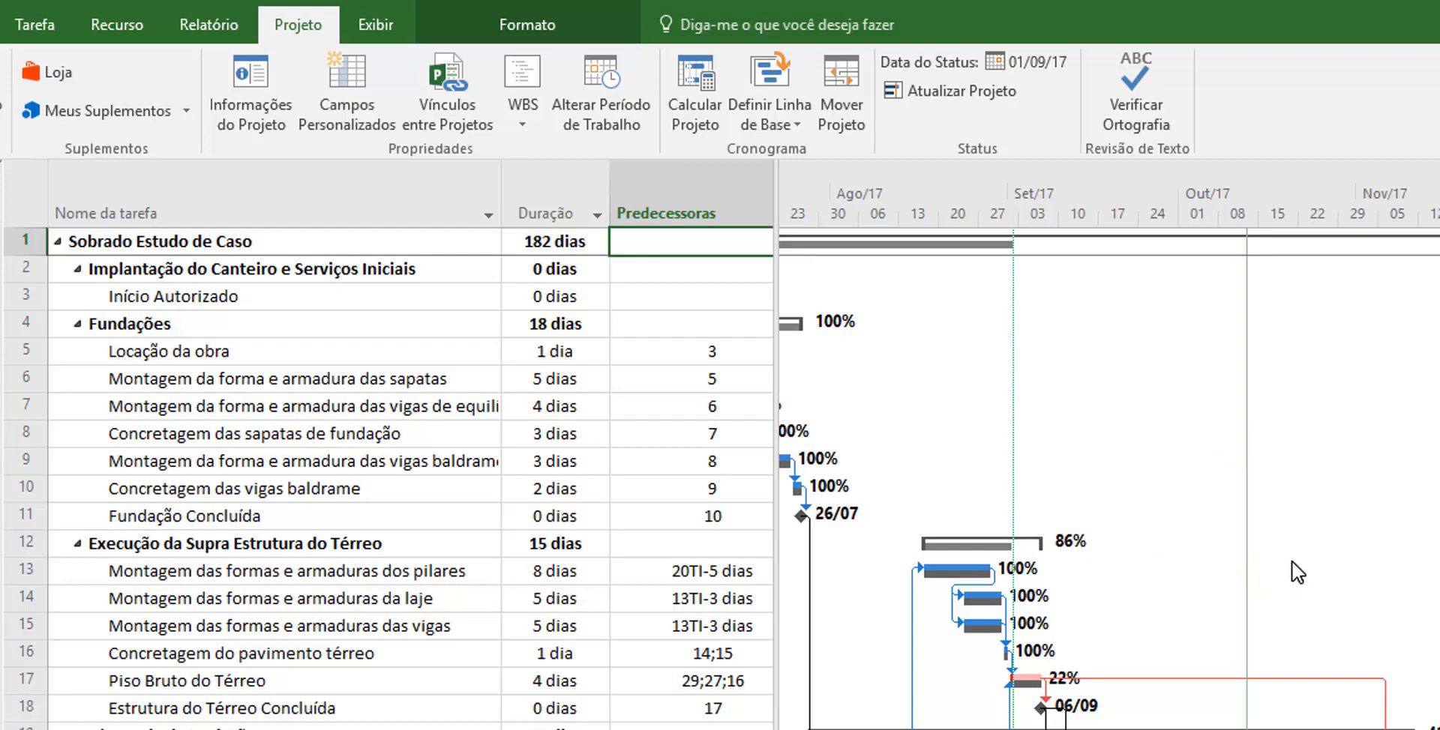
# - Trace the critical tasks in the full Gantt chart from Piso Bruto do Térreo through to Pintura Interna
pyautogui.scroll(-3, 1331, 545)
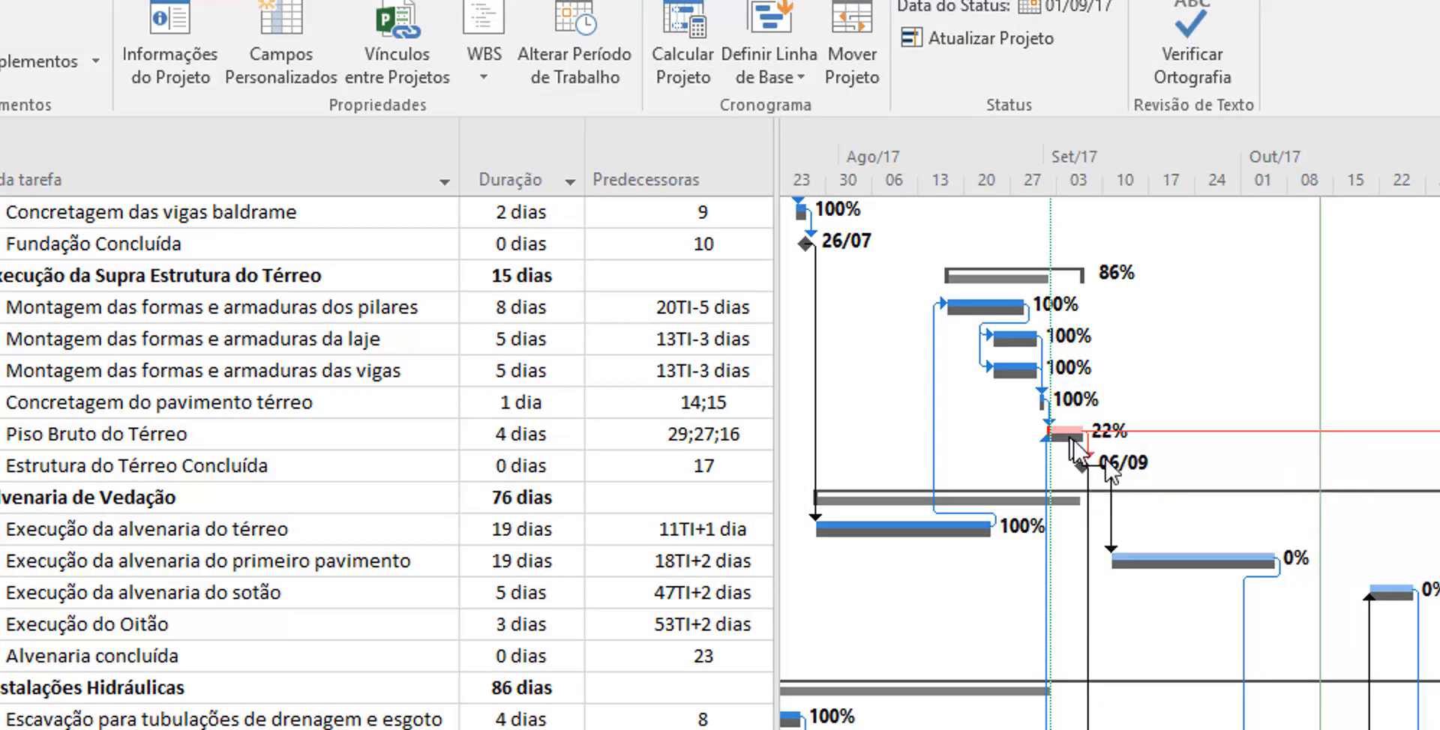
pyautogui.scroll(-2, 1170, 516)
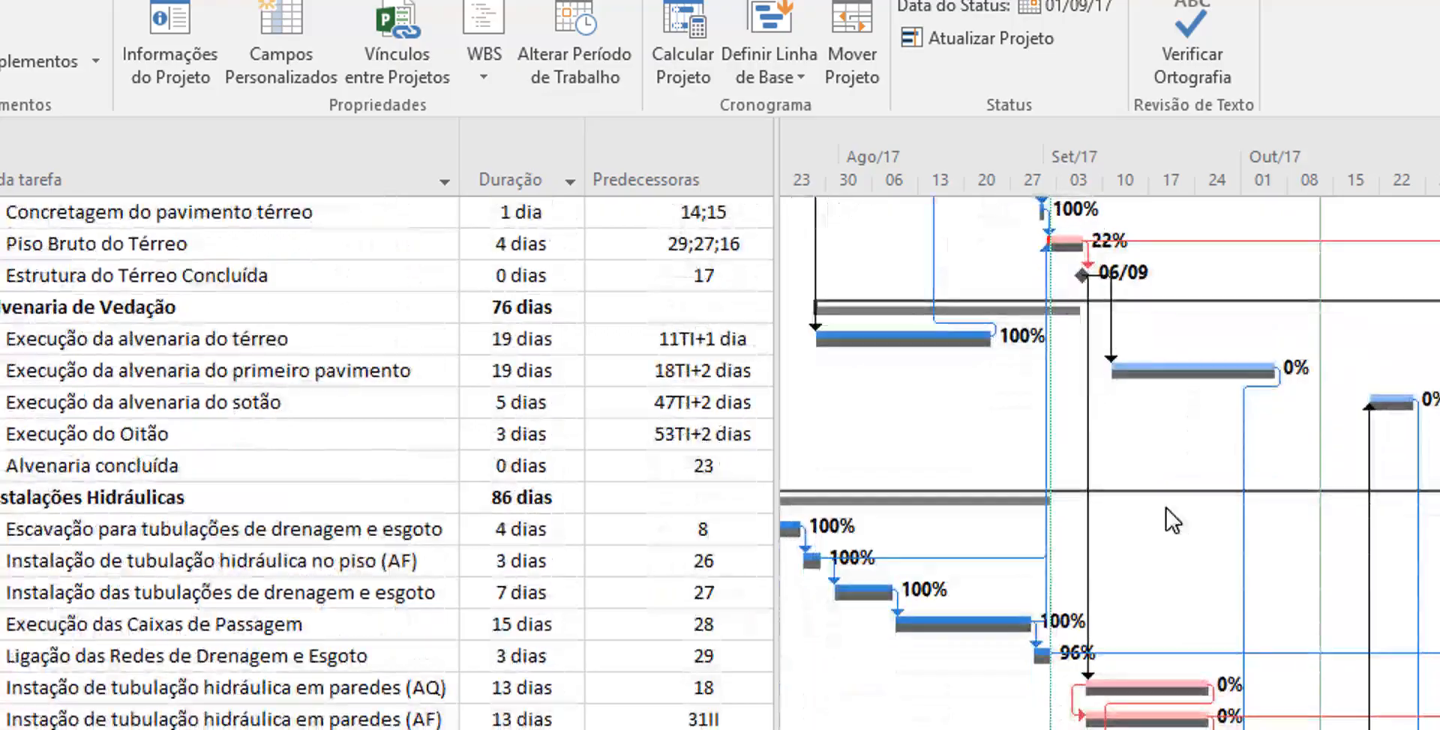
pyautogui.scroll(-3, 1170, 515)
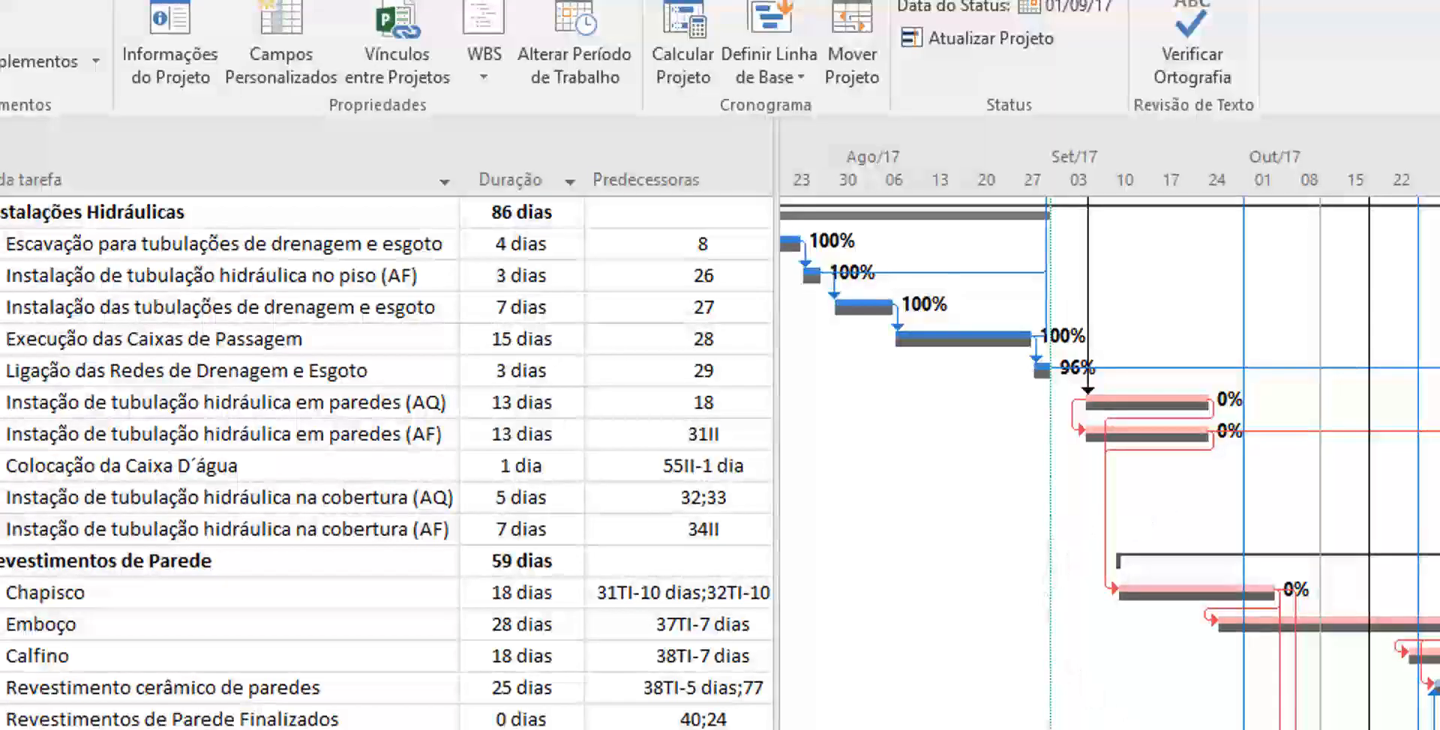
pyautogui.hscroll(3, 1070, 670)
pyautogui.hscroll(6, 1109, 463)
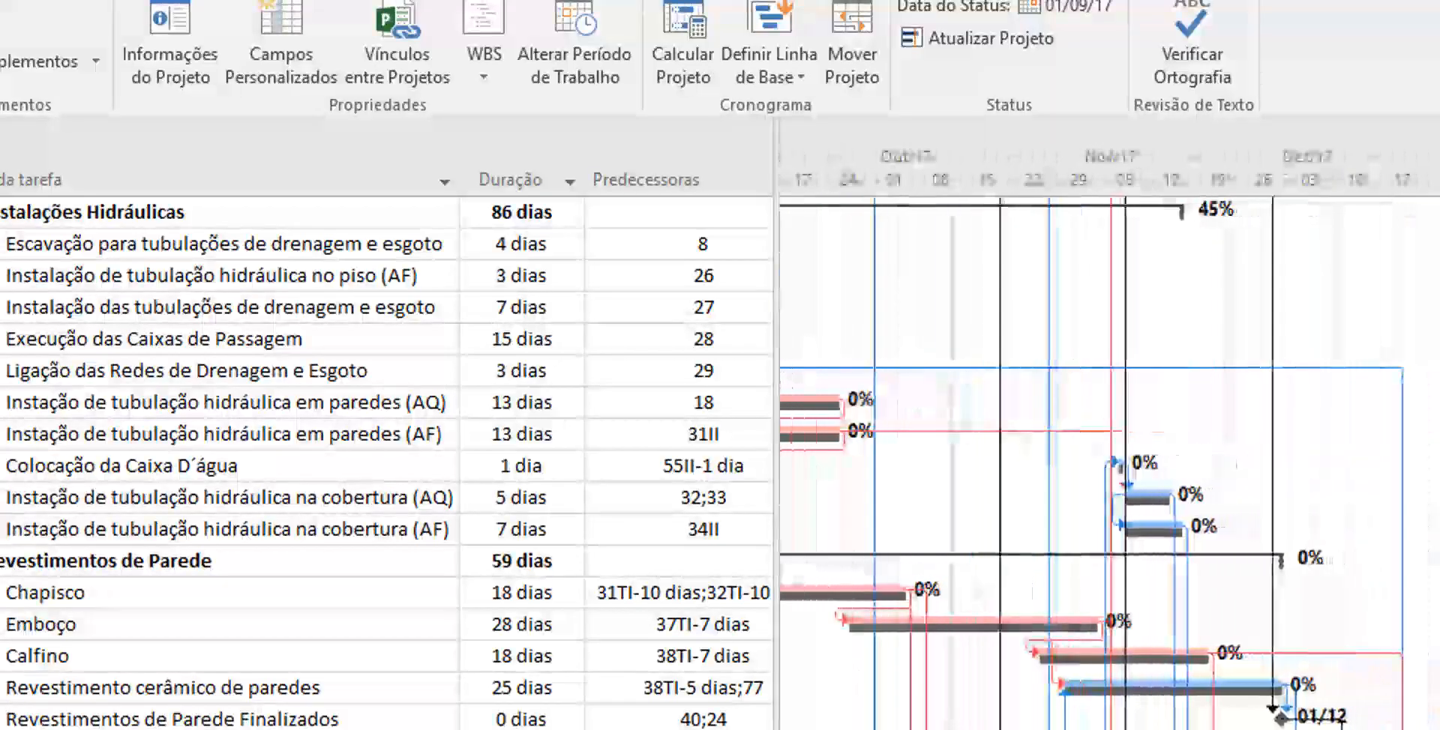
pyautogui.hscroll(-8, 1109, 462)
pyautogui.hscroll(2, 987, 705)
pyautogui.scroll(-3, 975, 690)
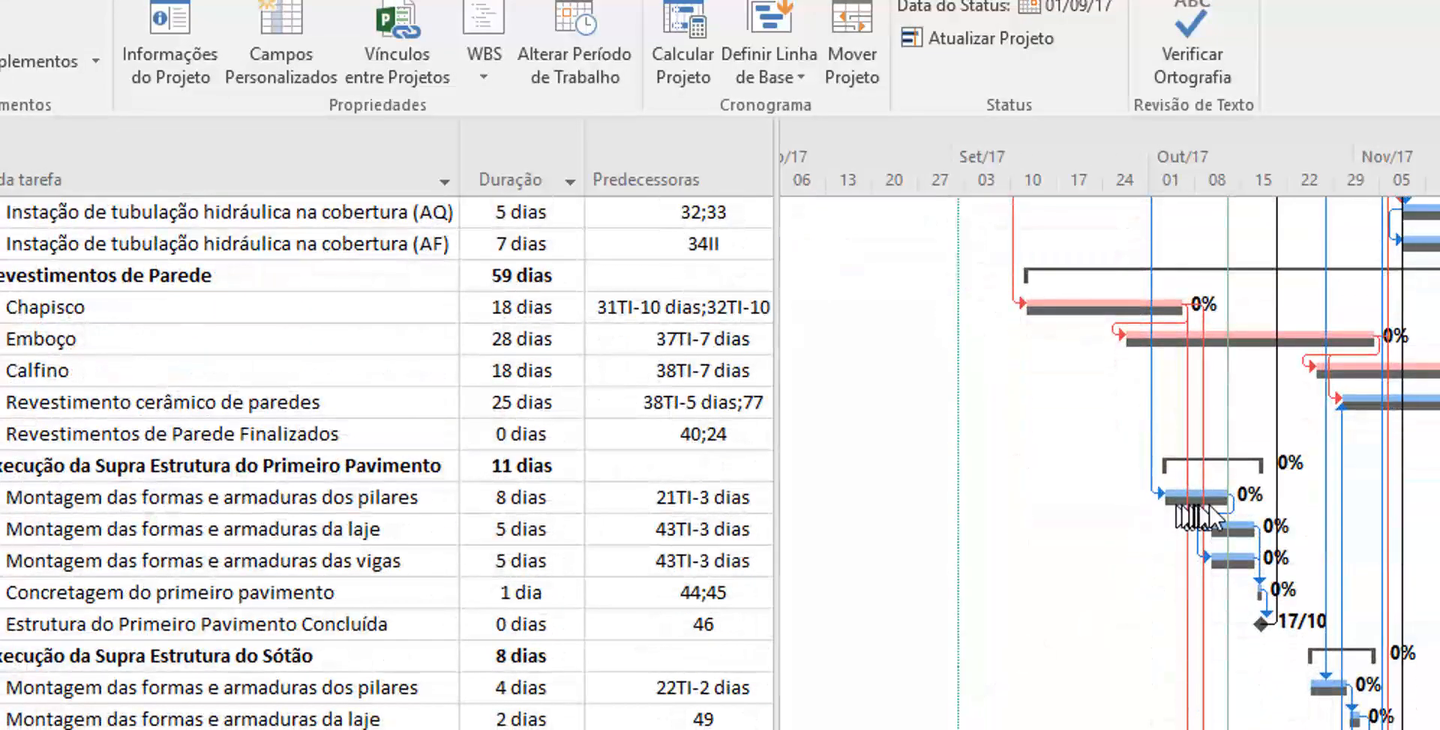
pyautogui.scroll(-3, 1040, 592)
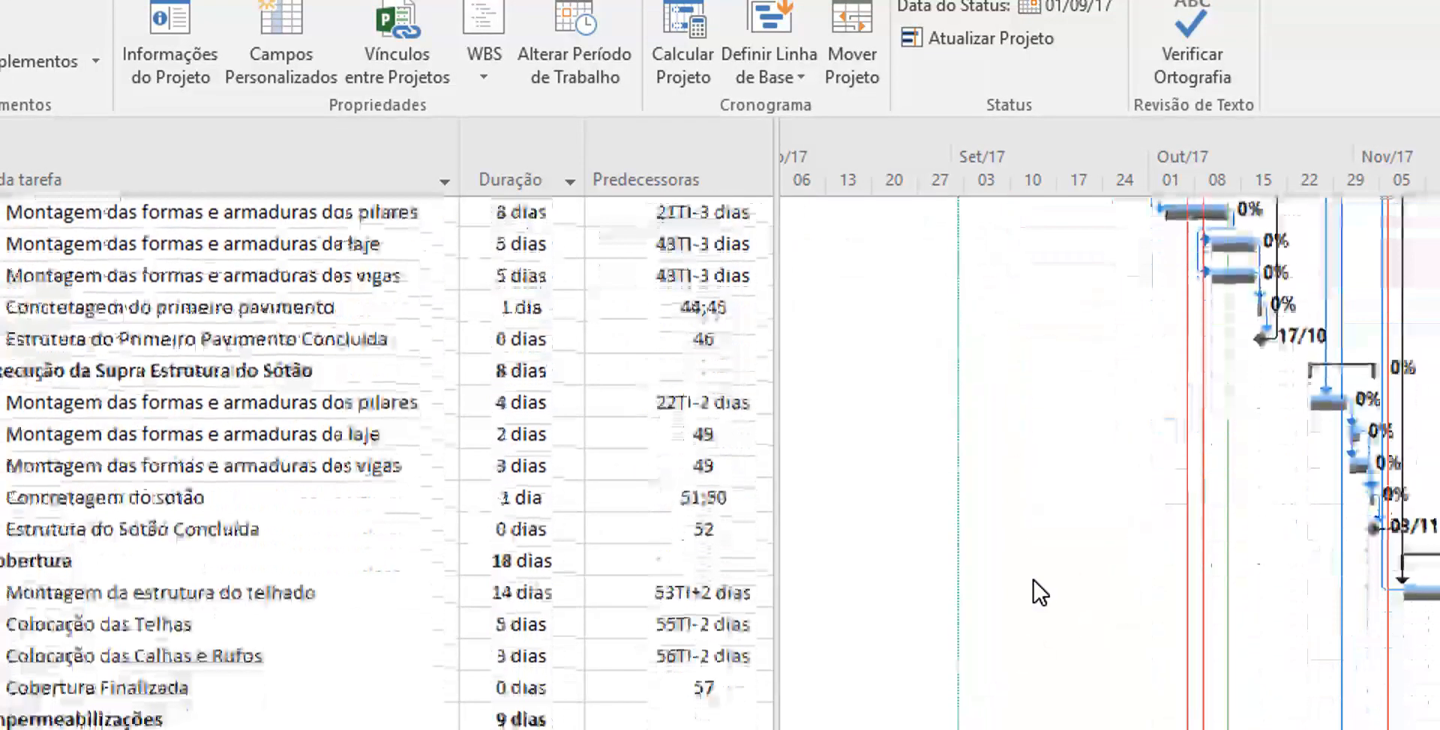
pyautogui.scroll(-2, 1040, 592)
pyautogui.scroll(-4, 1034, 581)
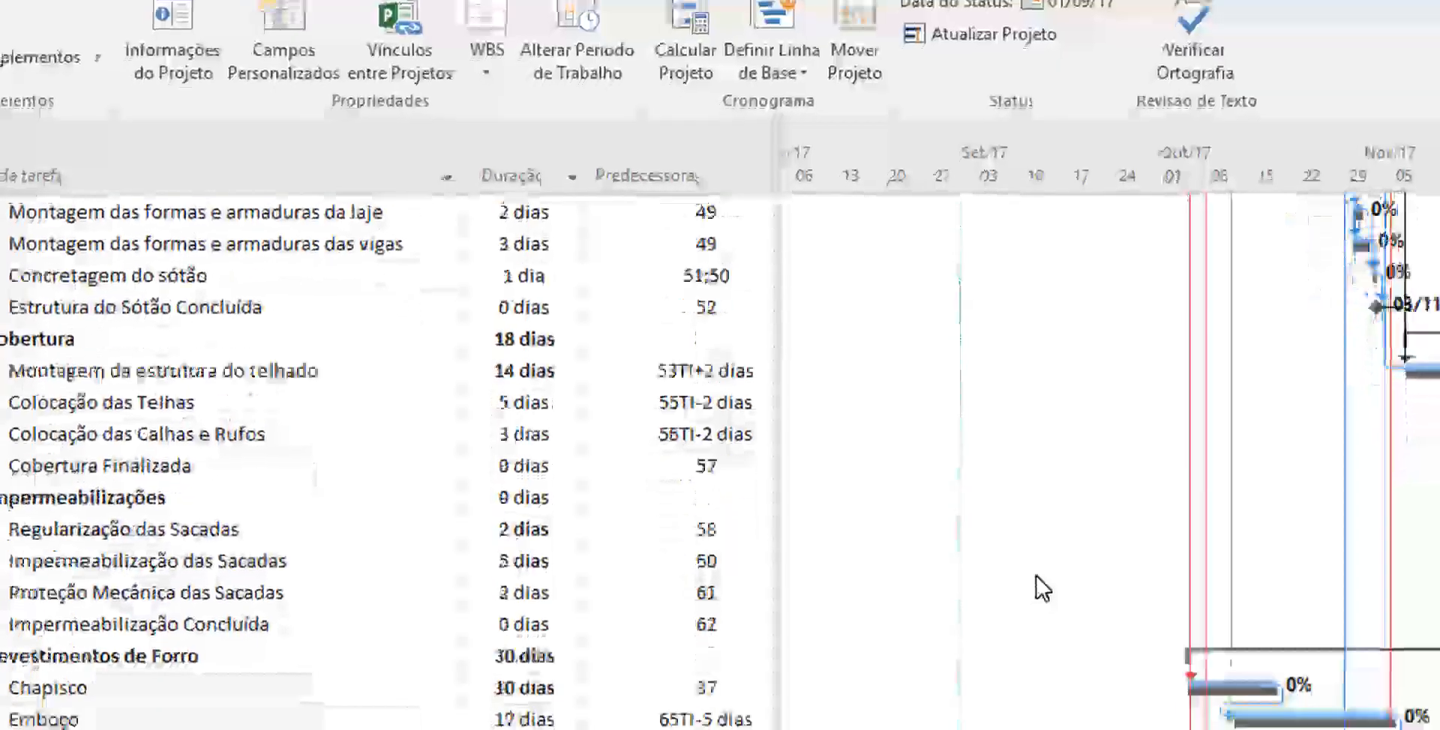
pyautogui.scroll(-4, 1113, 474)
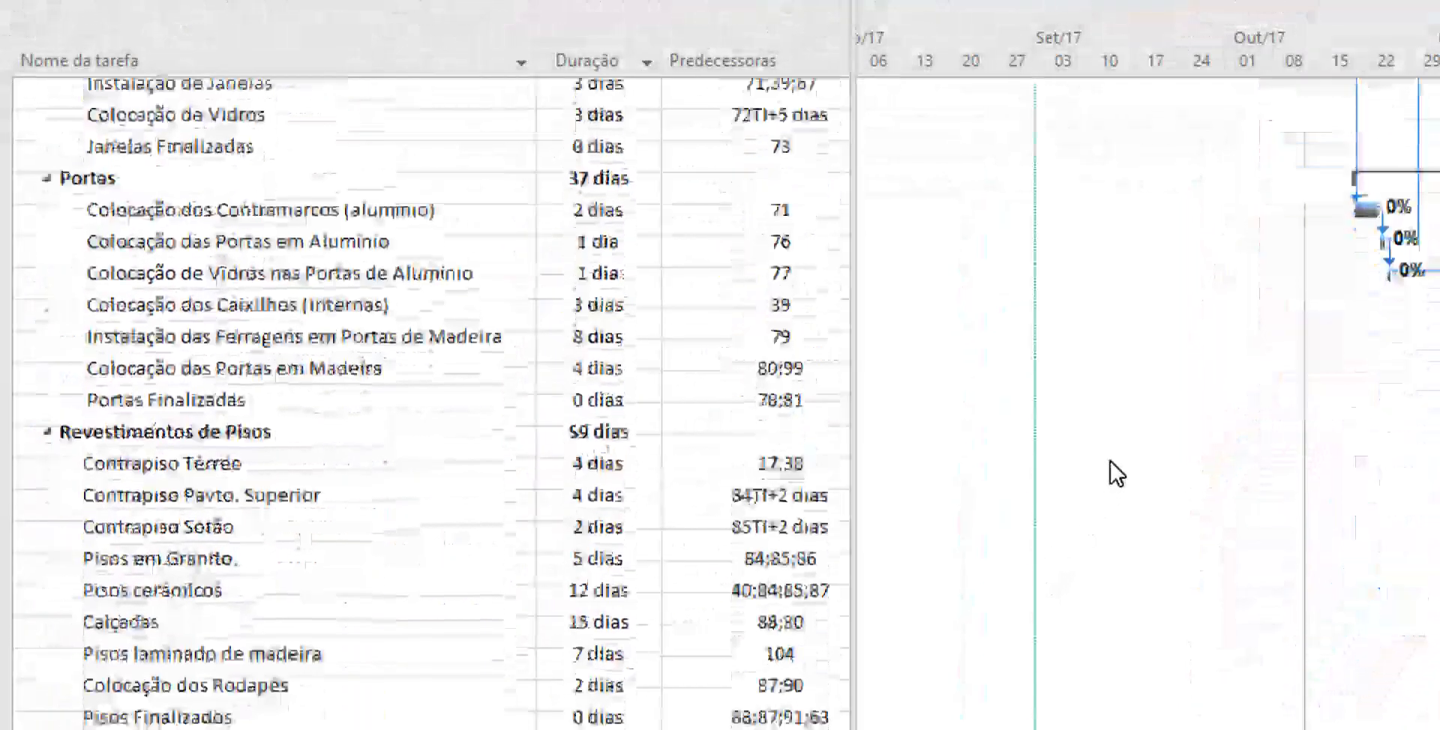
pyautogui.hscroll(8, 1147, 405)
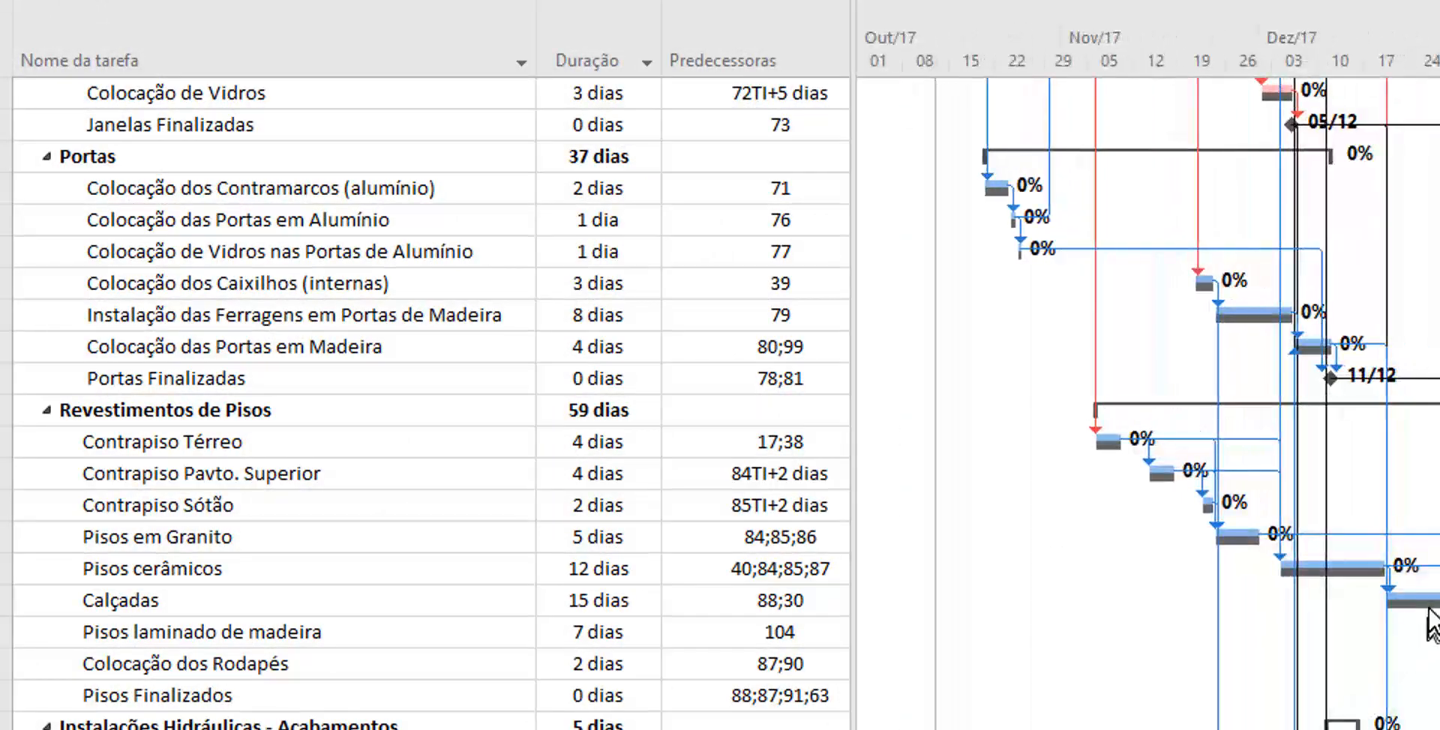
pyautogui.scroll(-6, 1432, 621)
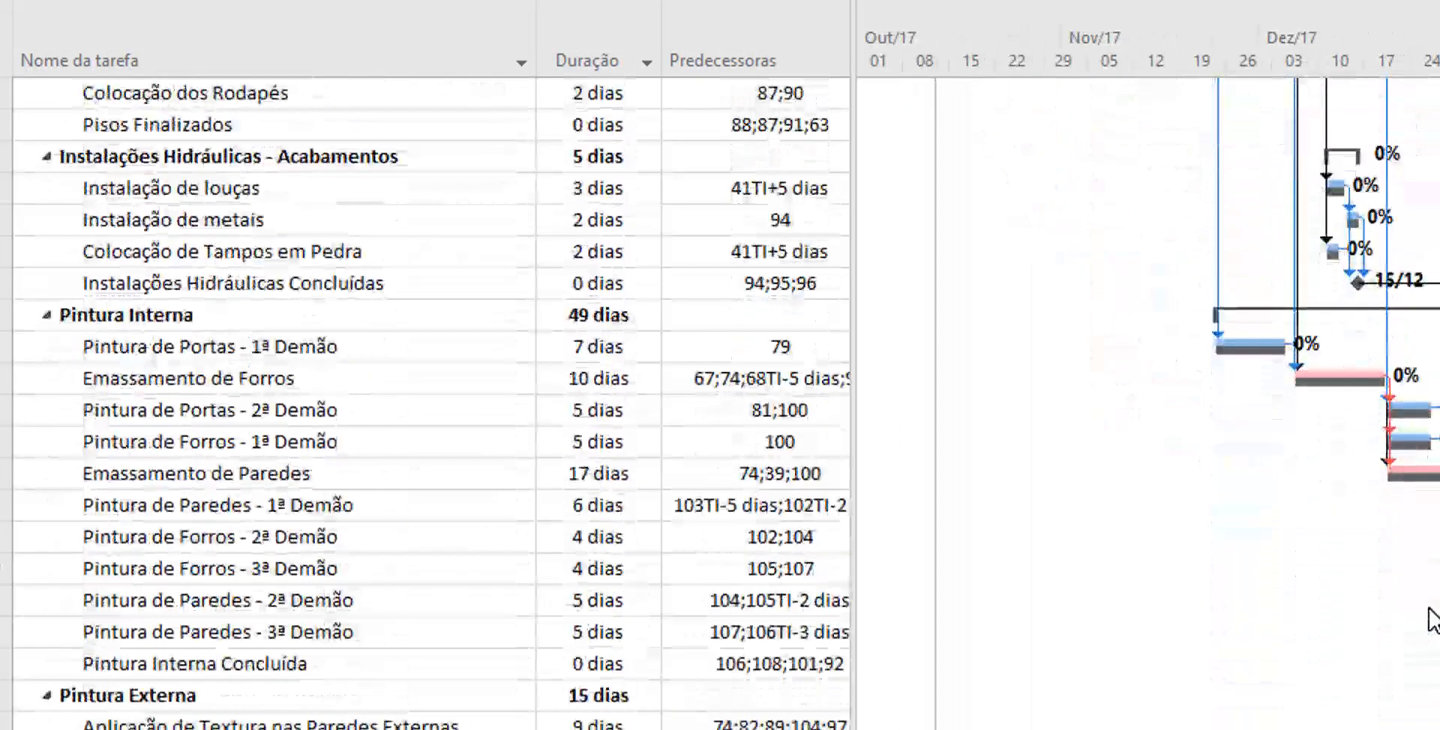
pyautogui.scroll(1, 1252, 603)
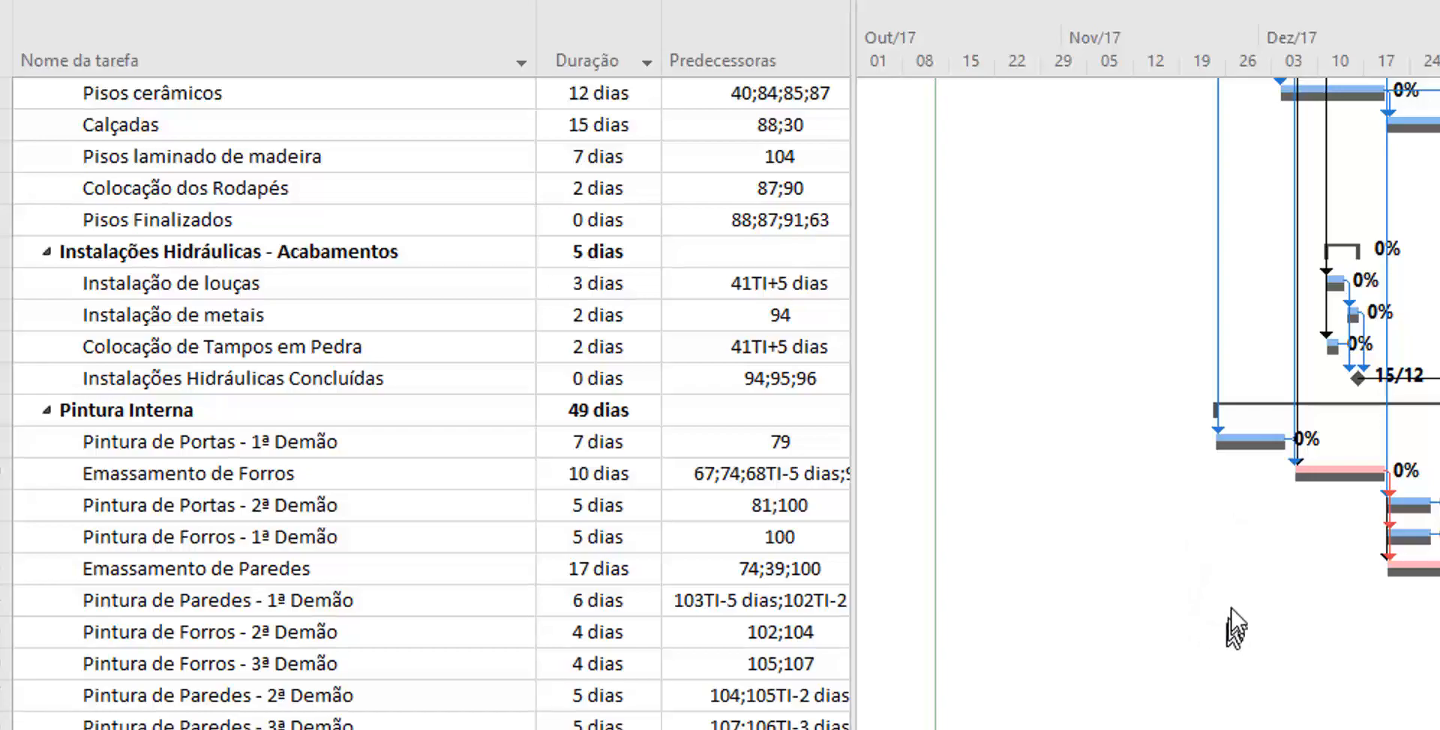
# - Filter the schedule with the Crítica filter to list only the critical tasks
pyautogui.scroll(20, 1234, 606)
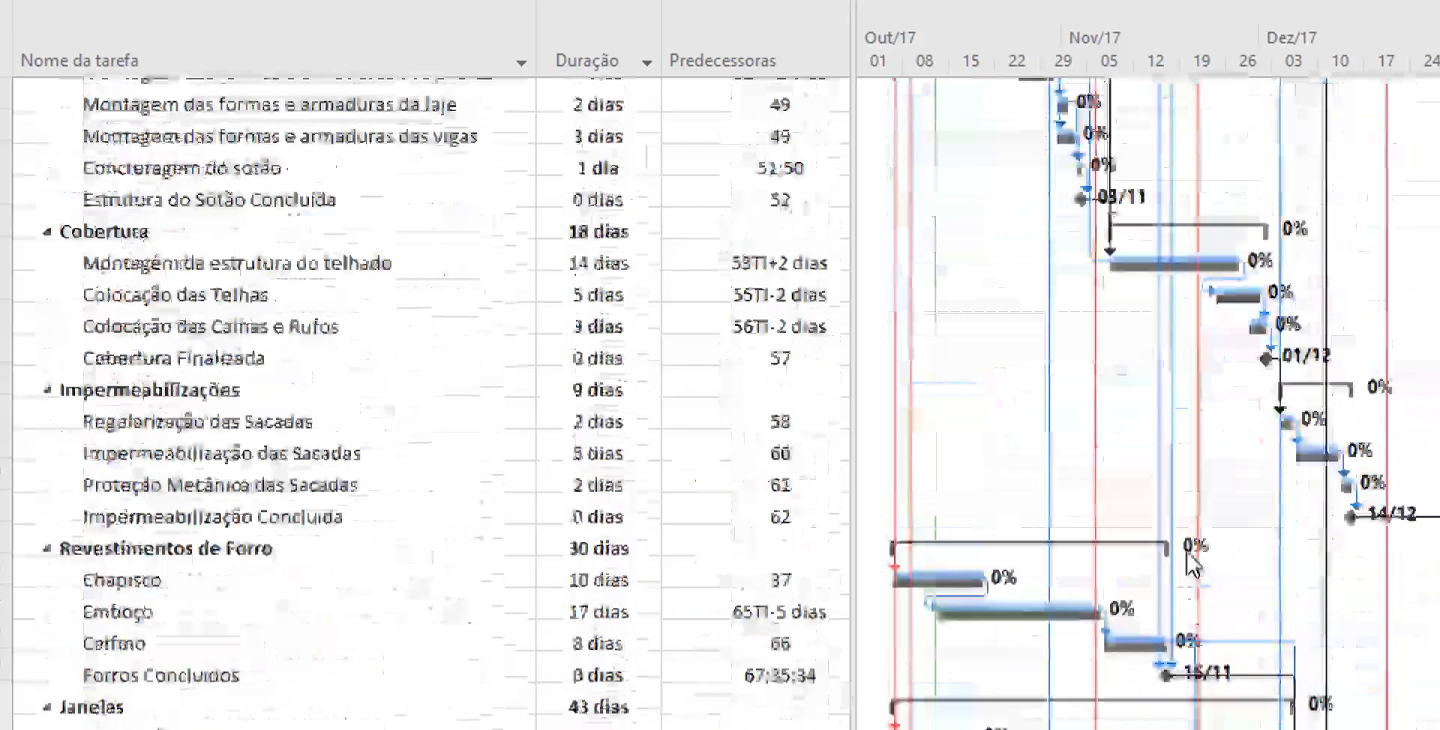
pyautogui.scroll(10, 1198, 562)
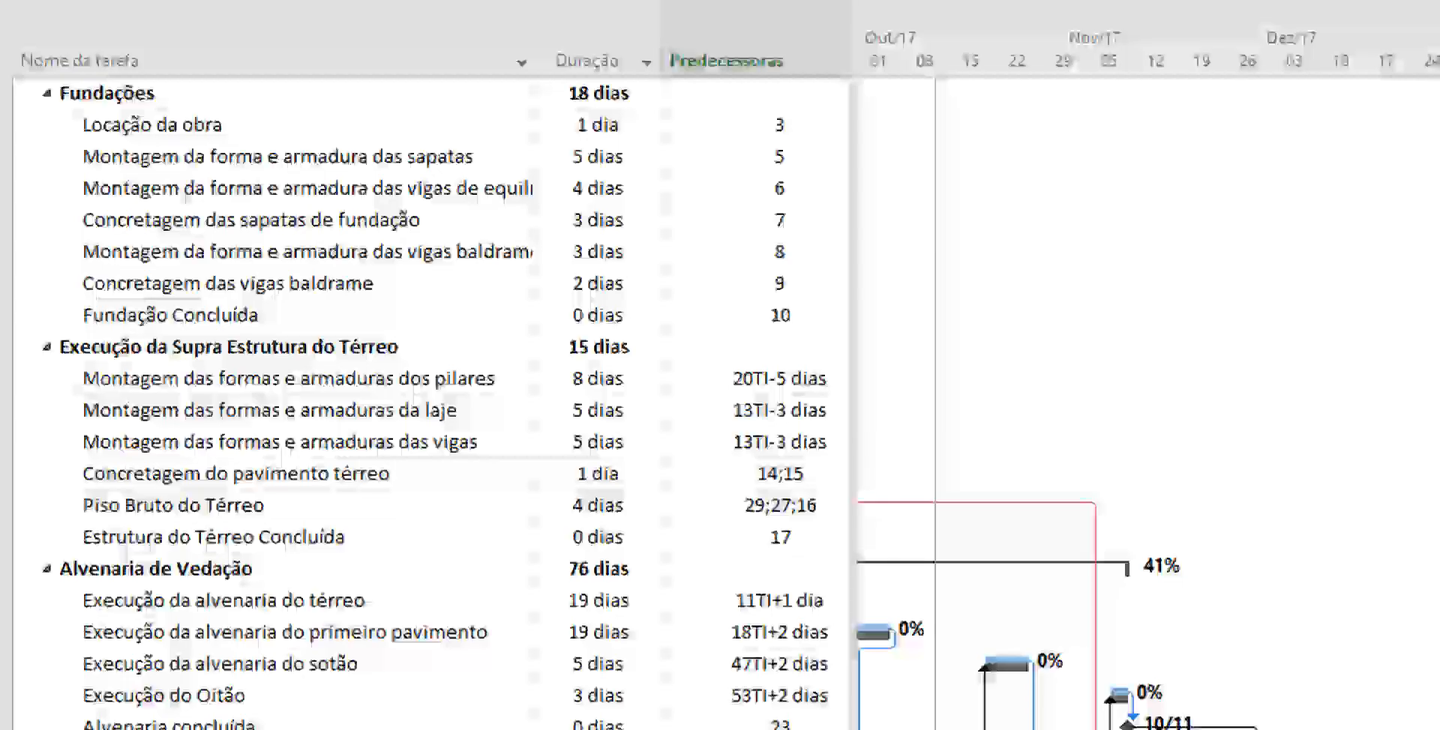
pyautogui.scroll(1, 1198, 562)
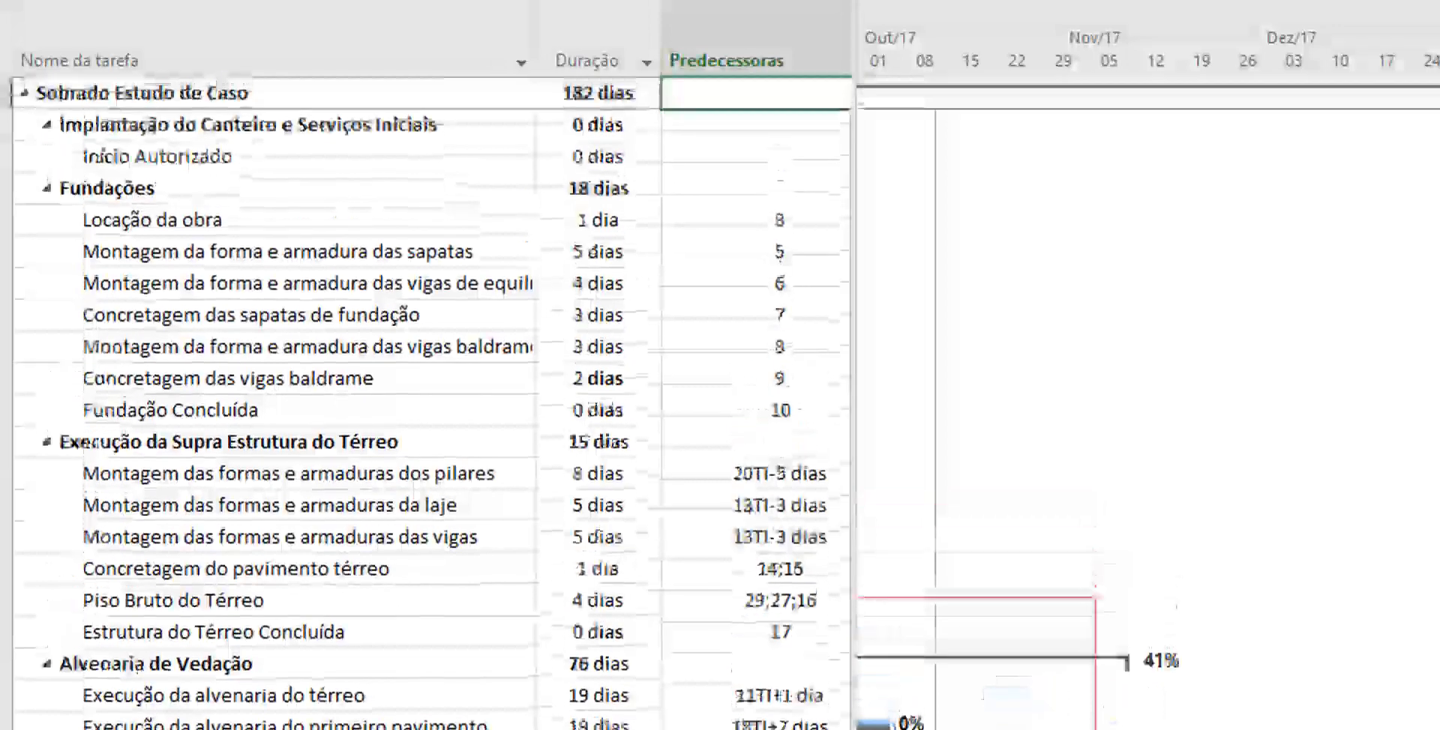
pyautogui.hscroll(-5, 1148, 405)
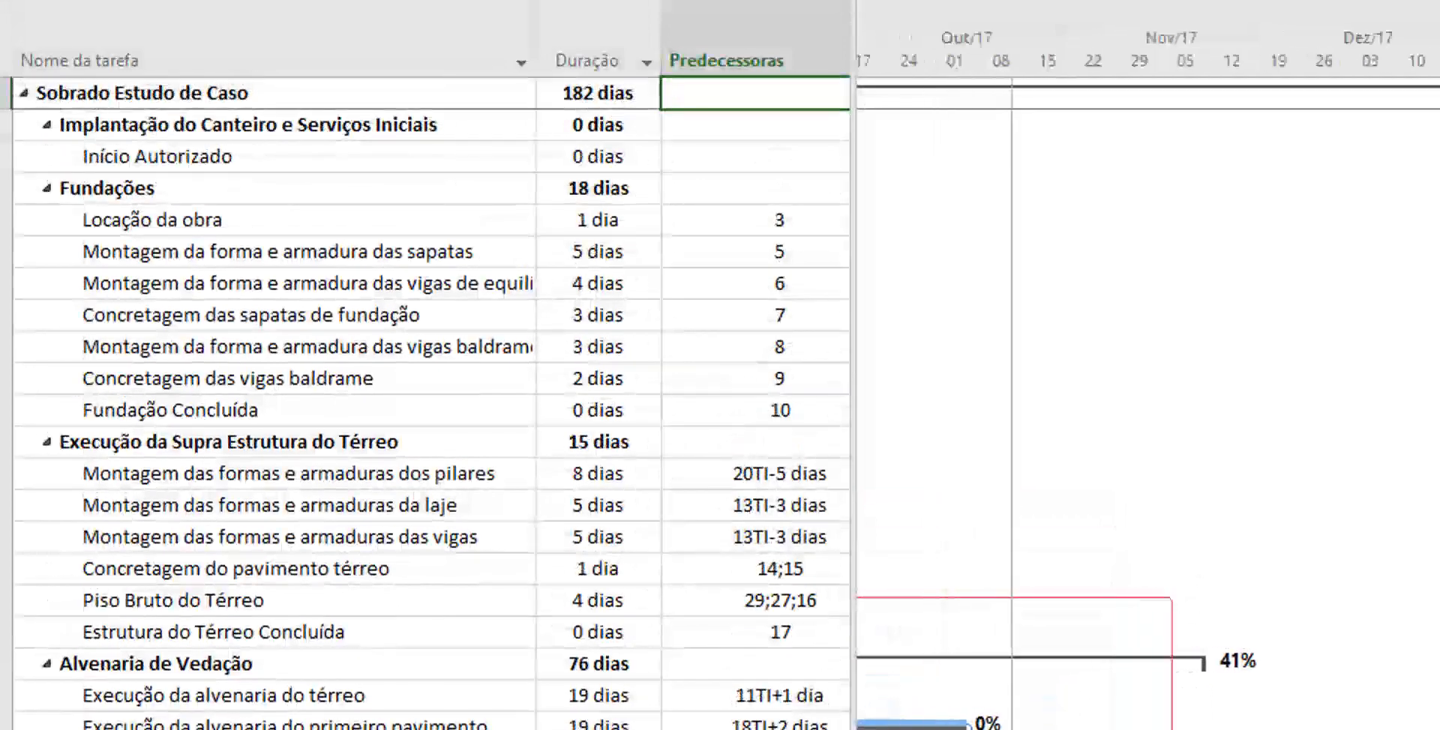
pyautogui.hscroll(-5, 1241, 707)
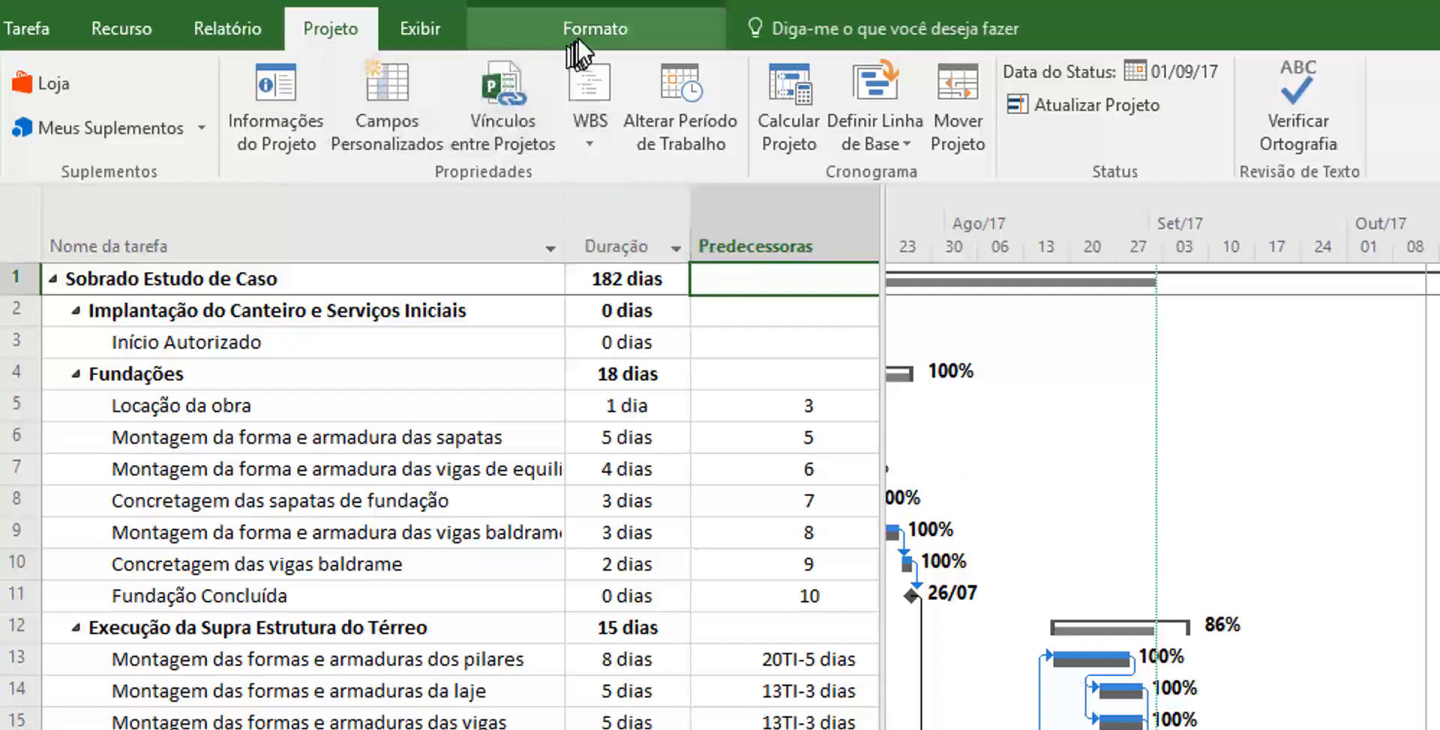
pyautogui.click(418, 32)
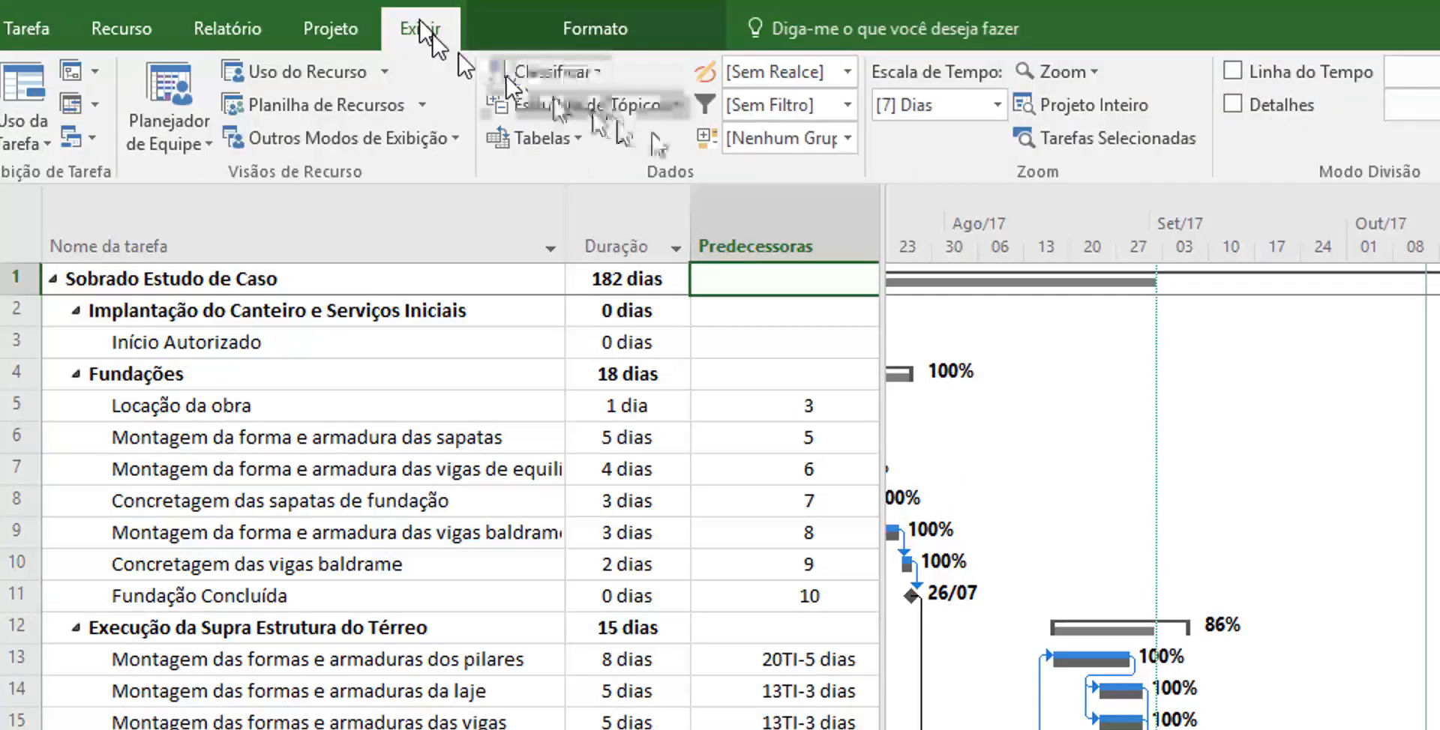
pyautogui.click(847, 109)
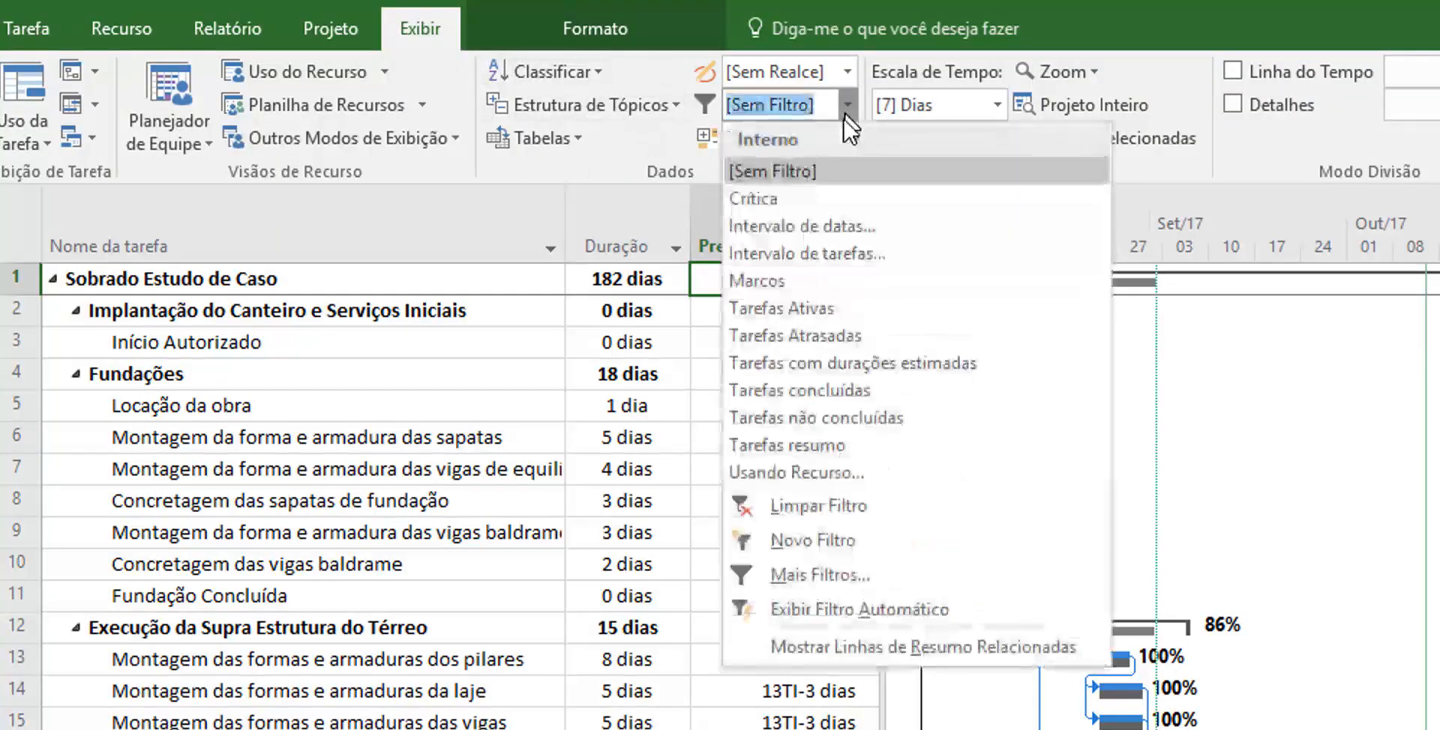
pyautogui.click(756, 203)
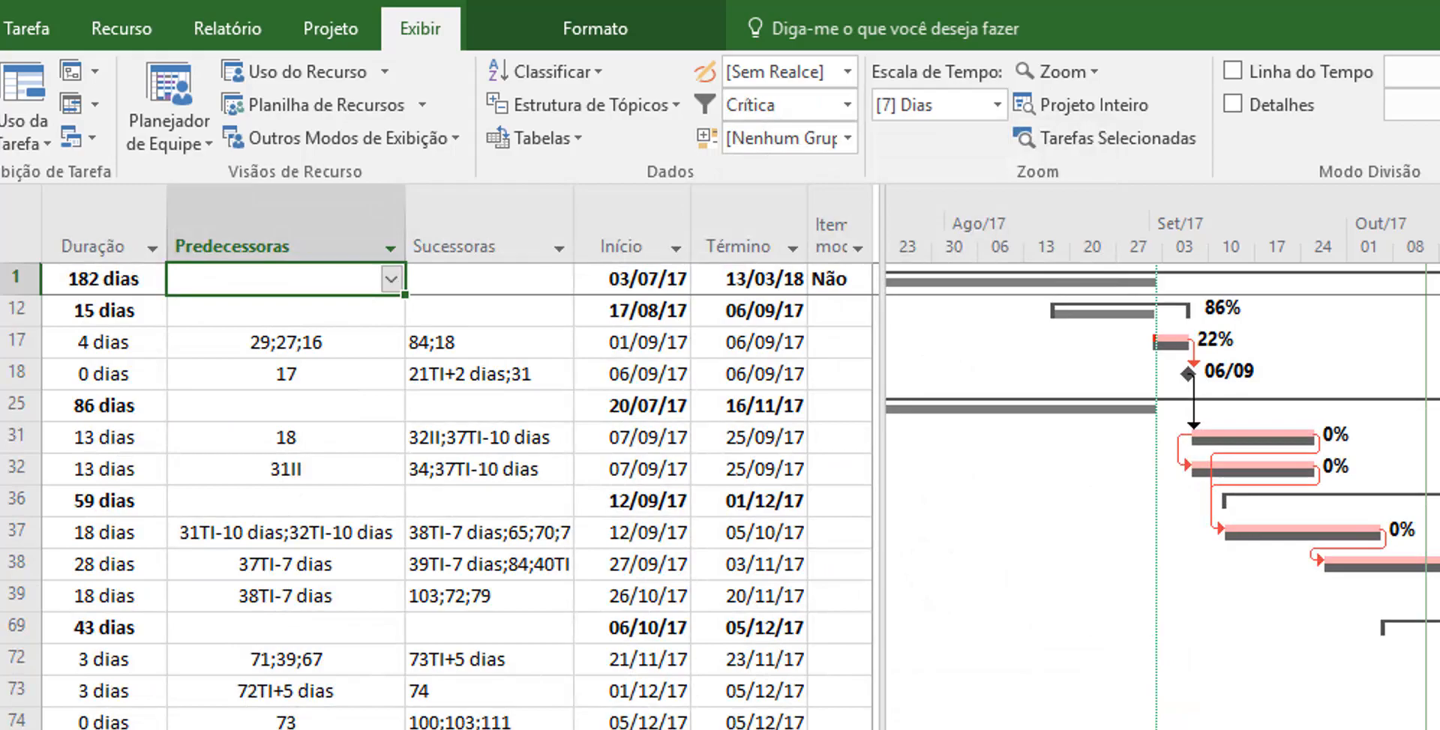
# - Narrow the task table to end after the Duração column, with EDT and task names showing, and review the critical tasks' bars
pyautogui.hscroll(-2, 459, 484)
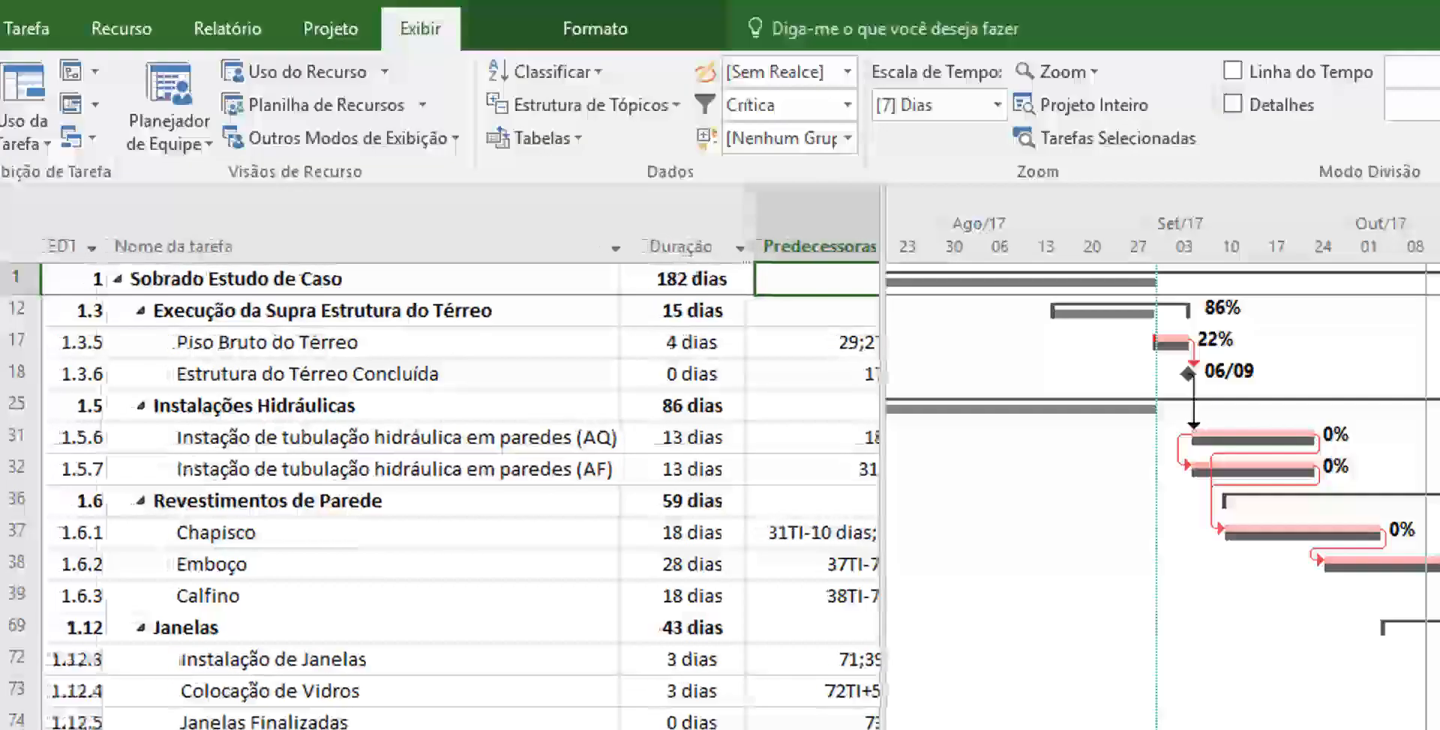
pyautogui.hscroll(-1, 458, 484)
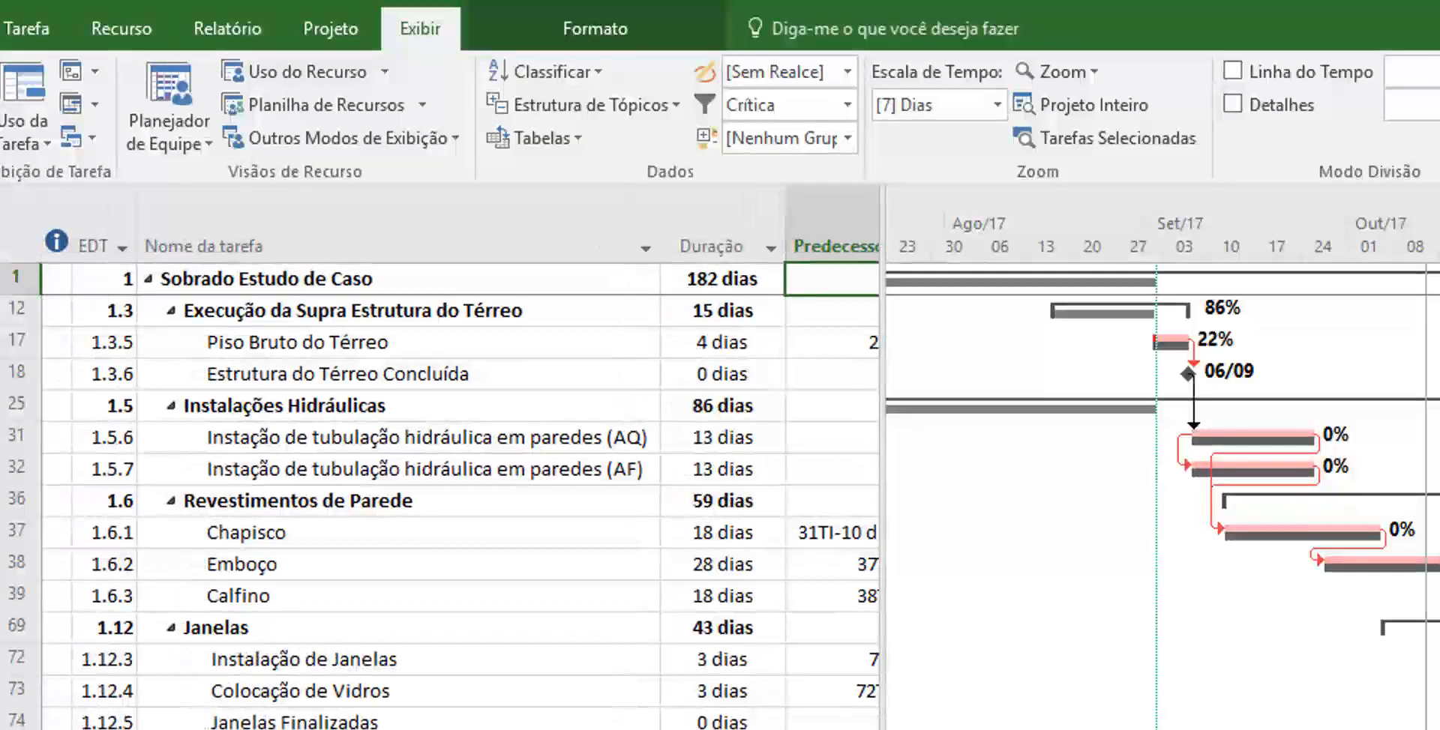
pyautogui.moveTo(881, 719); pyautogui.dragTo(795, 716)
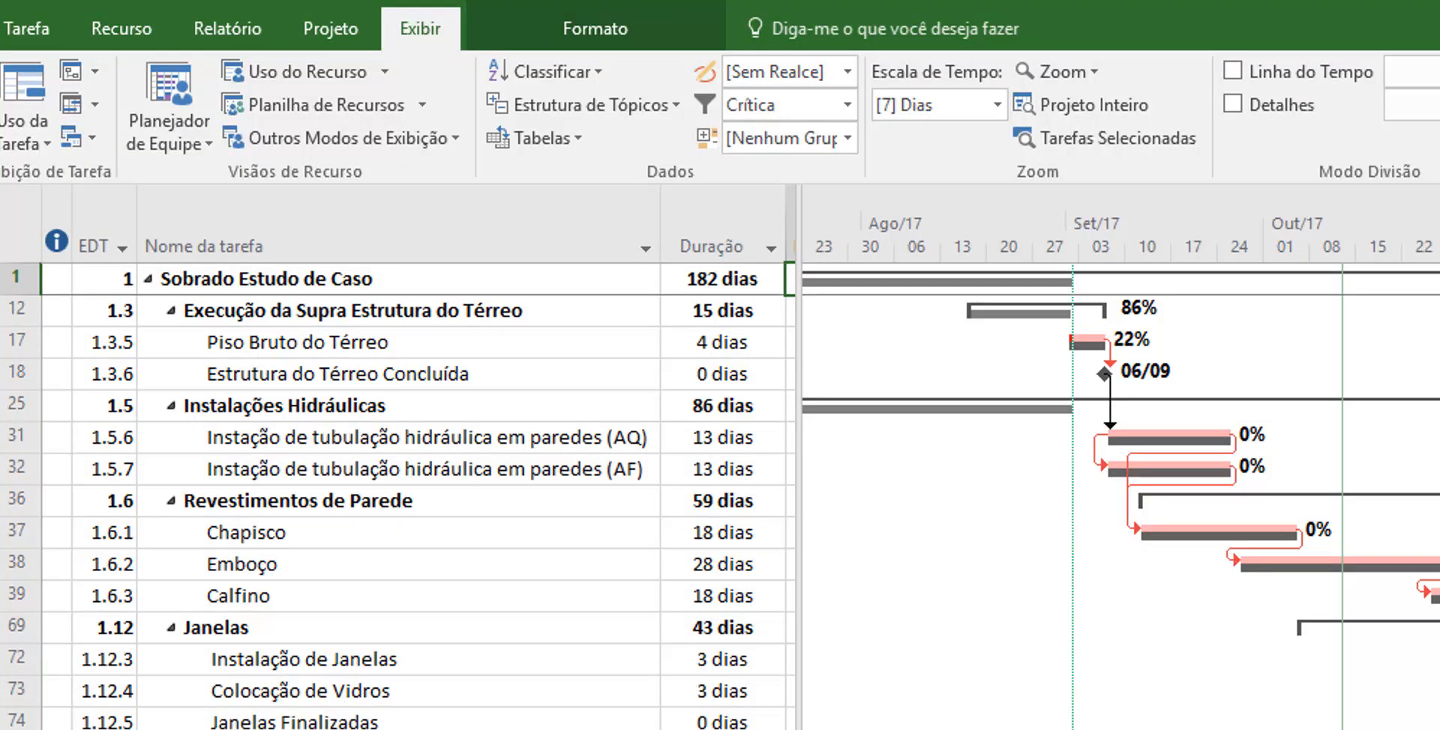
pyautogui.hscroll(3, 1121, 495)
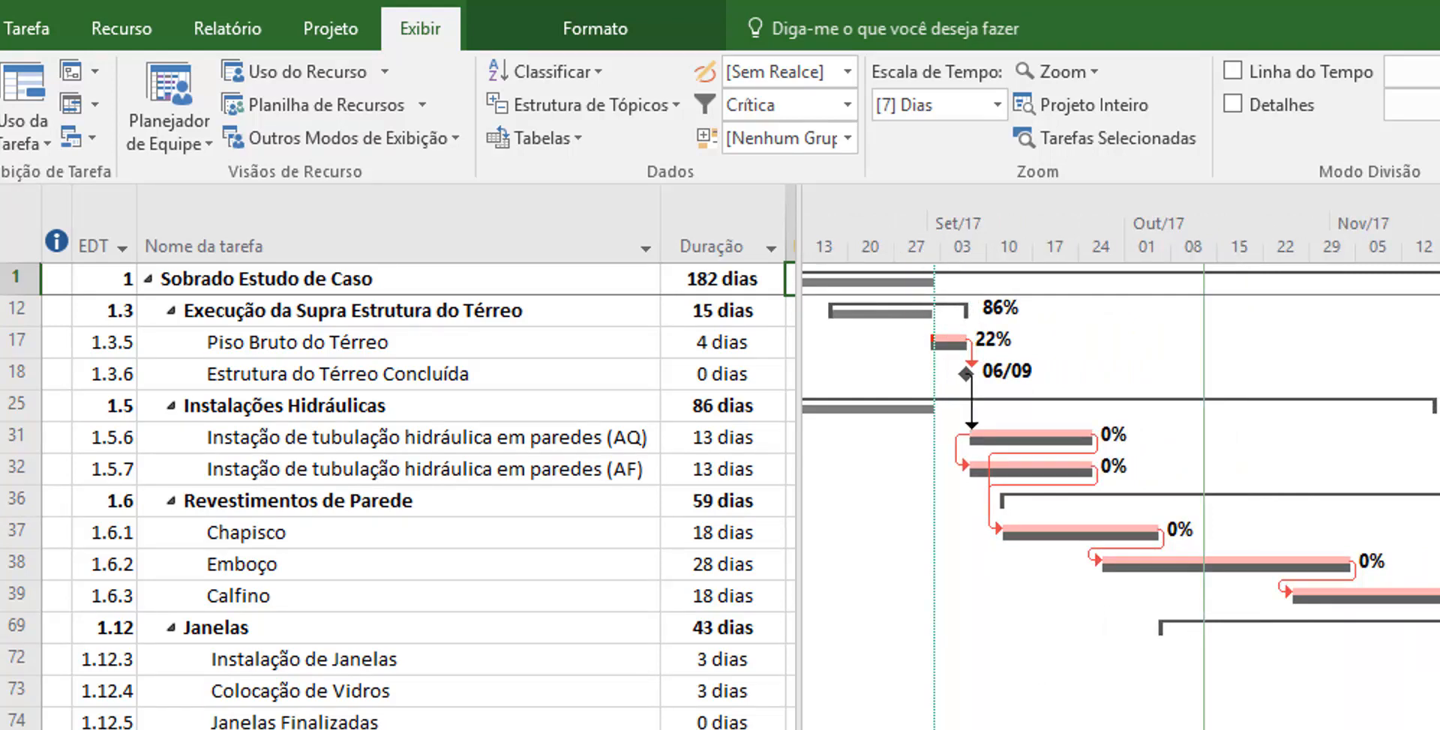
pyautogui.hscroll(3, 1120, 495)
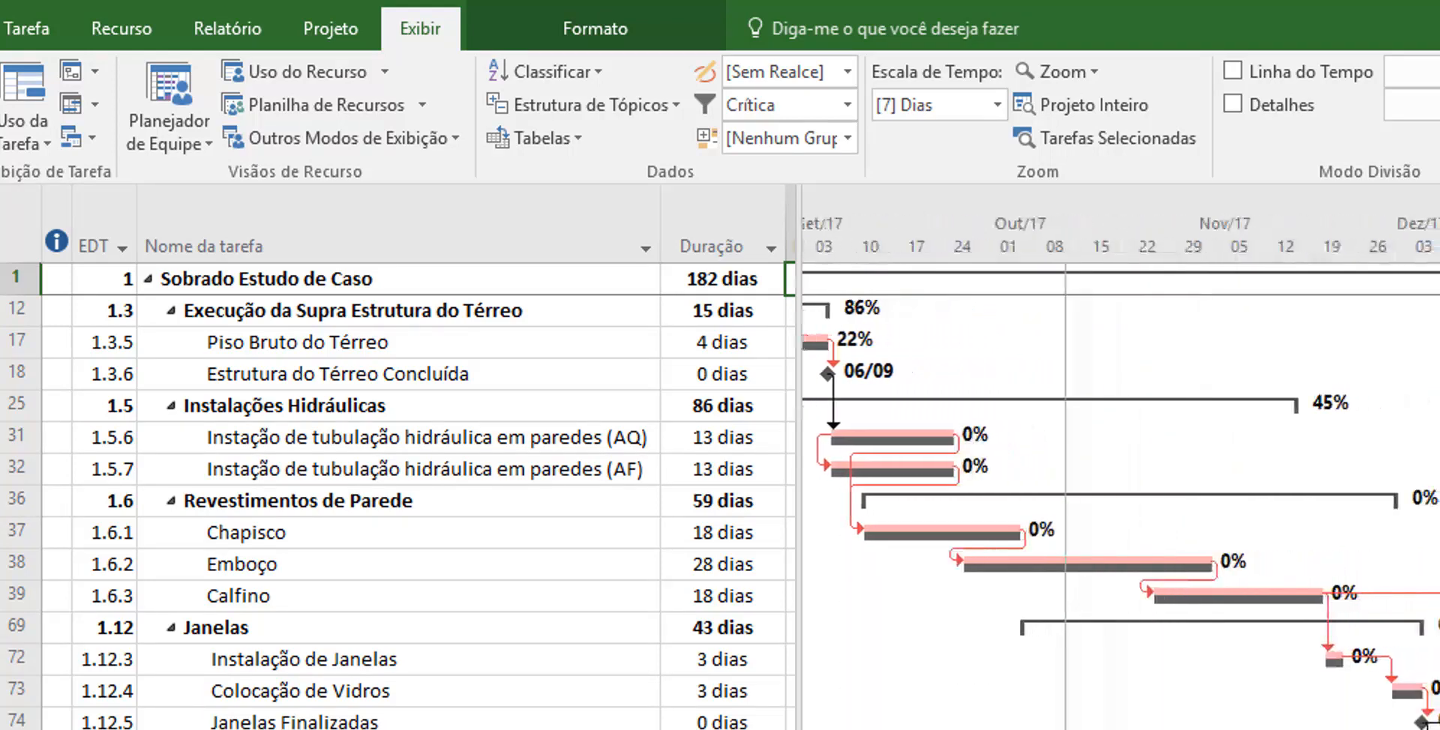
pyautogui.hscroll(-1, 1120, 495)
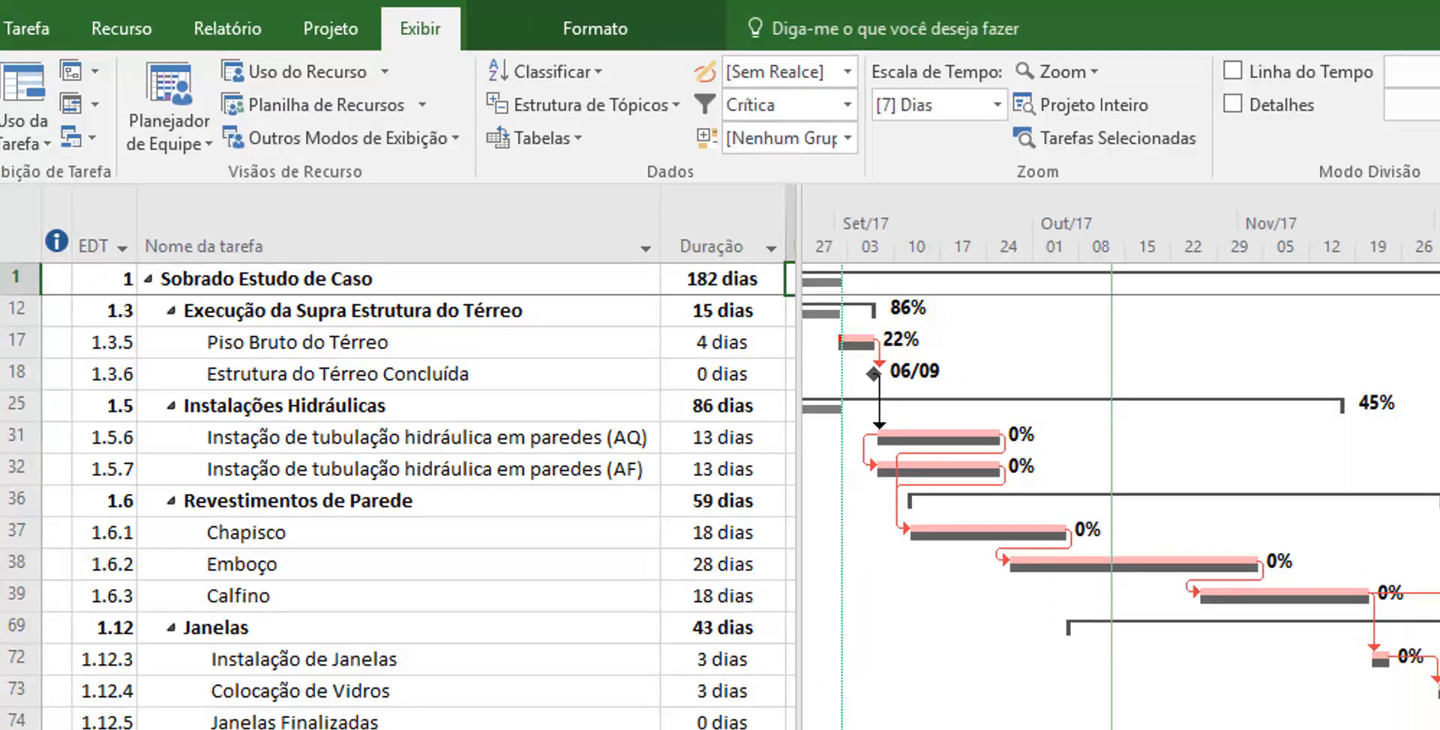
# - Zoom the Gantt chart's timescale to the entire project (Projeto inteiro)
pyautogui.rightClick(1370, 222)
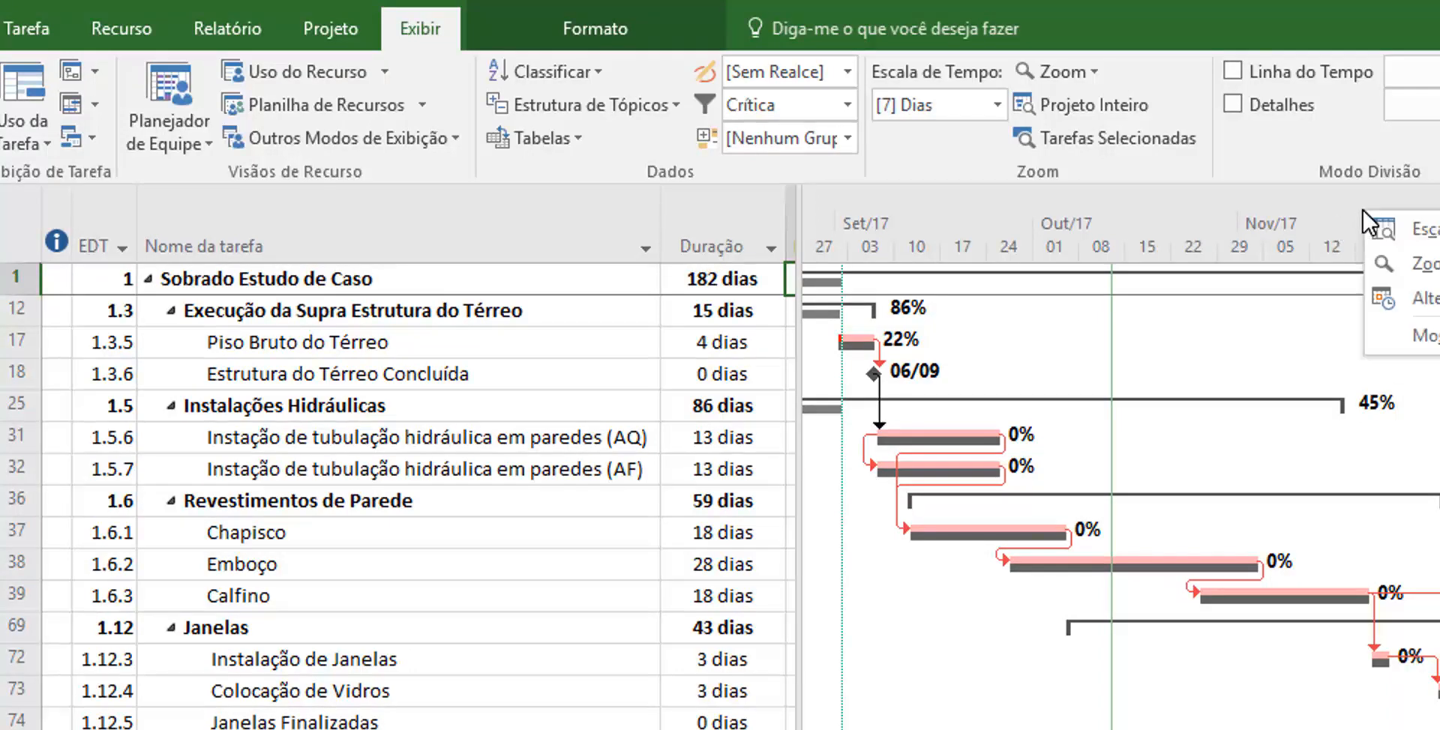
pyautogui.click(1410, 269)
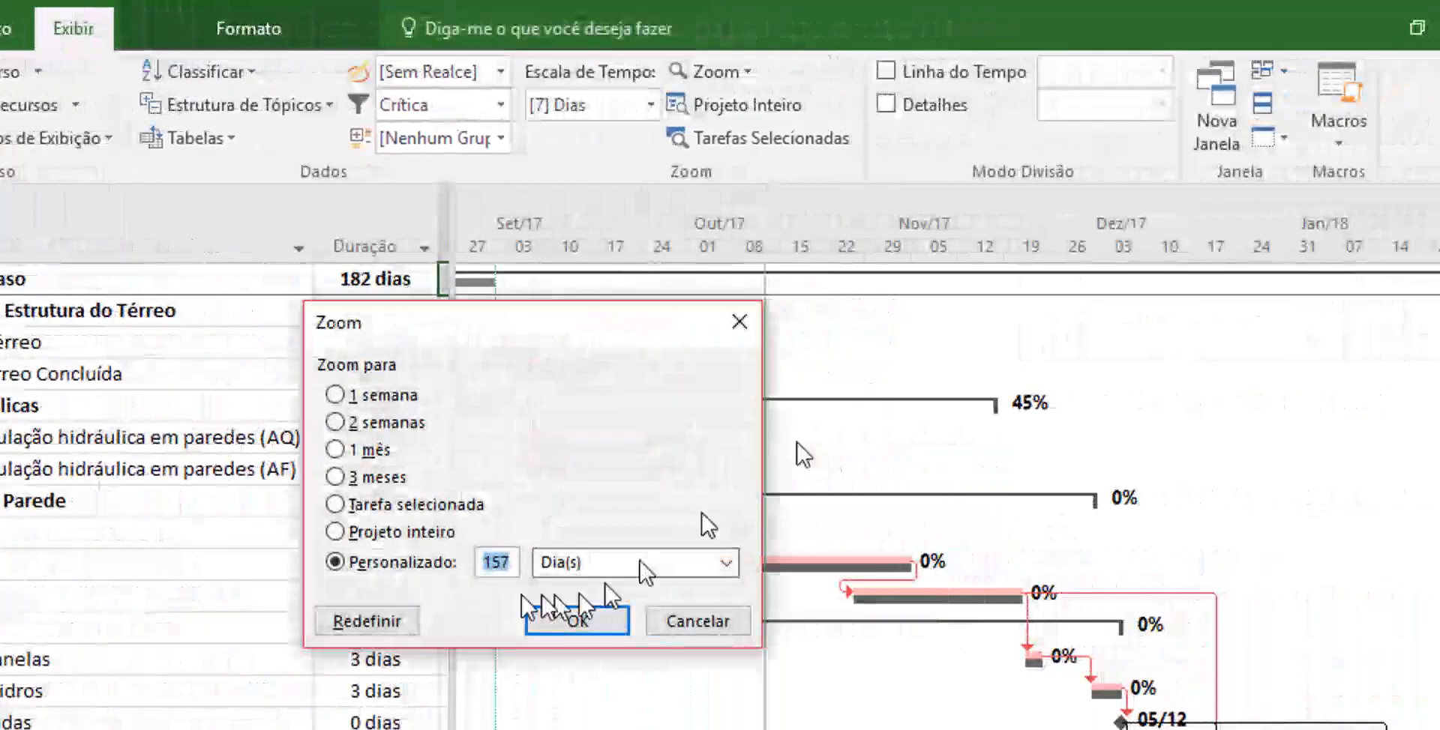
pyautogui.click(407, 541)
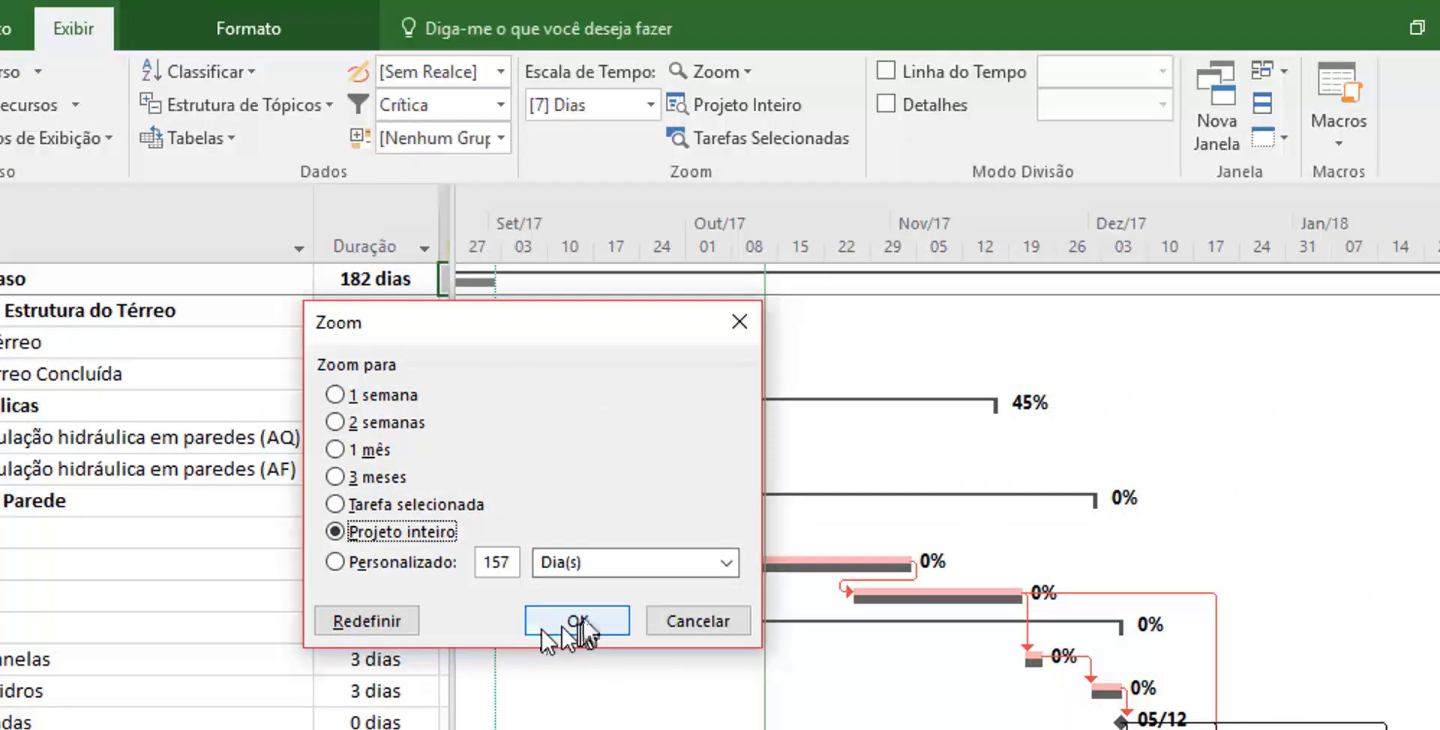
pyautogui.click(558, 625)
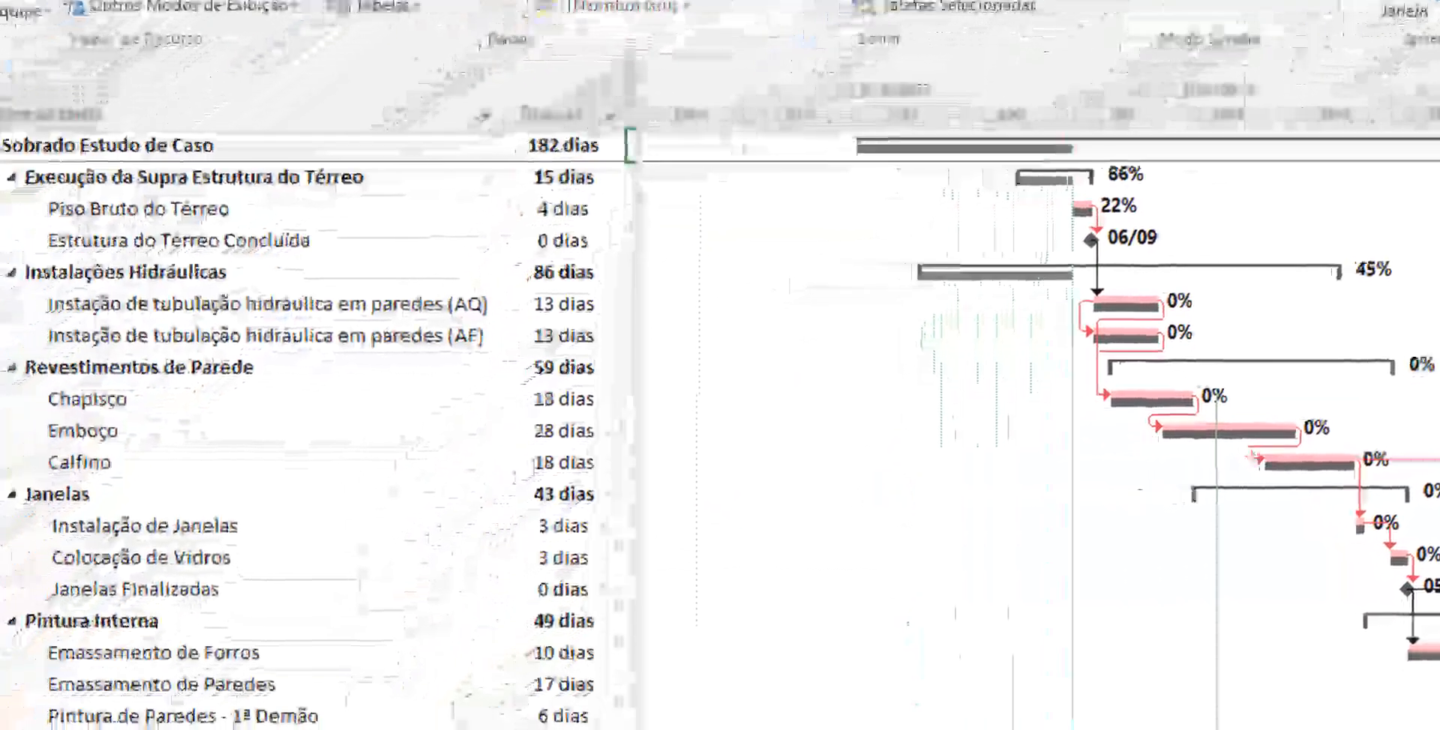
# - Trace the critical path from Instalações Hidráulicas through the Janelas Finalizadas milestone to Obra Concluída, reviewing the linked bars
pyautogui.hscroll(10, 1041, 430)
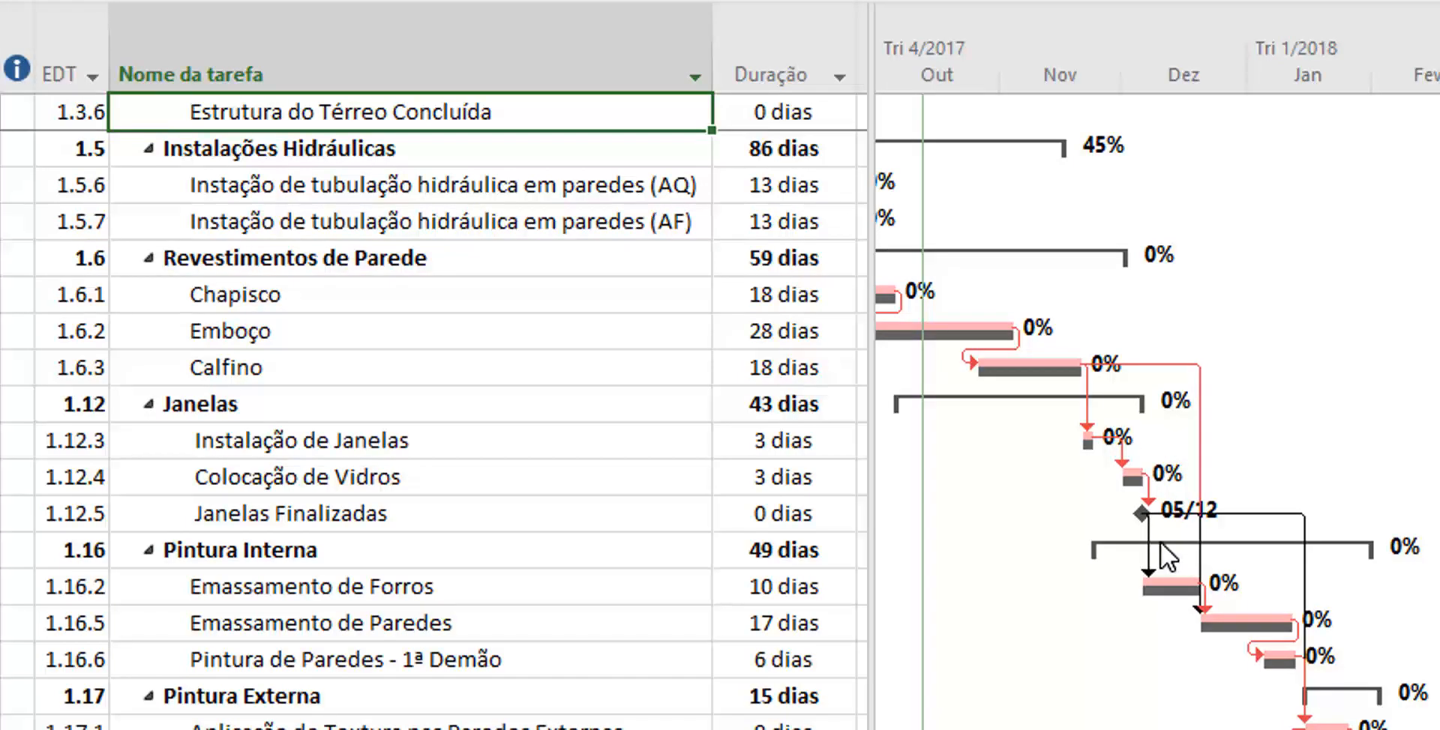
pyautogui.click(503, 516)
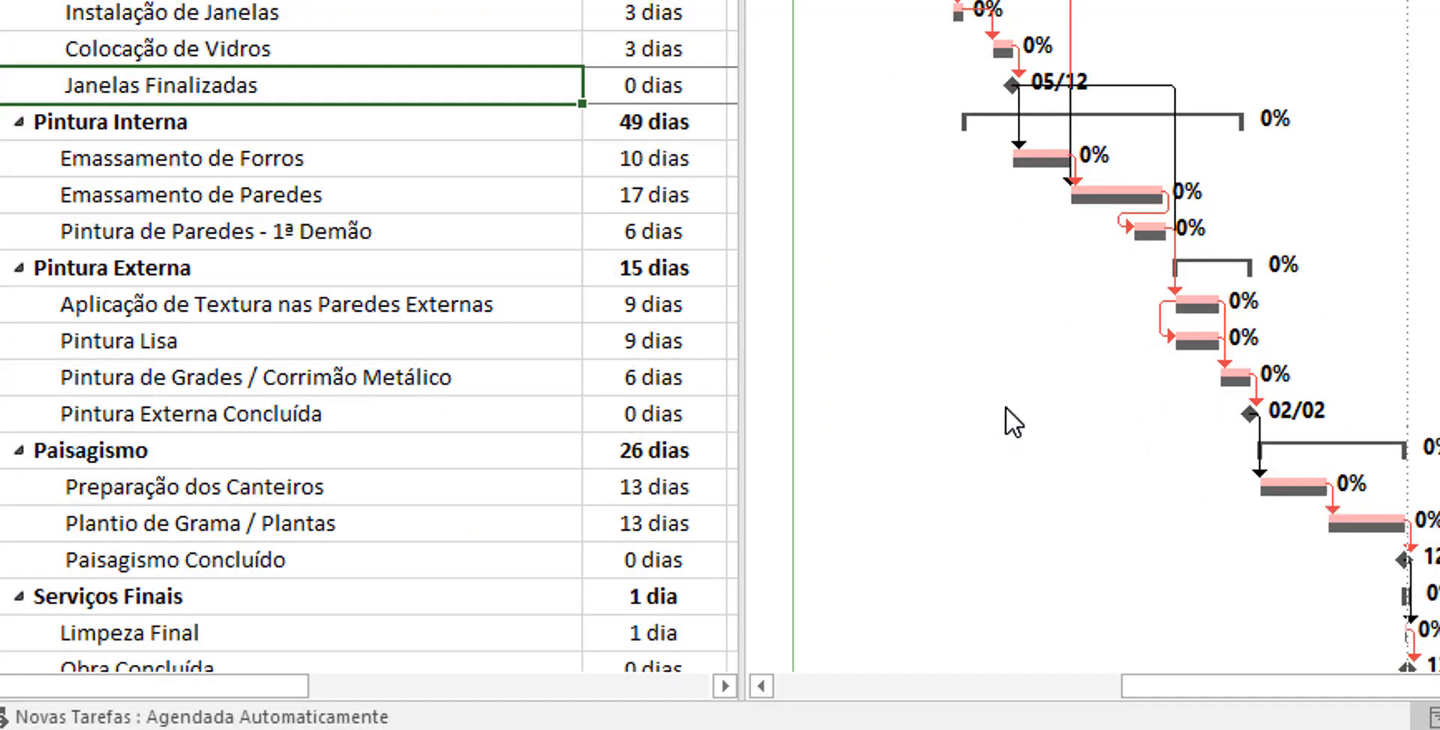
pyautogui.scroll(-2, 1006, 407)
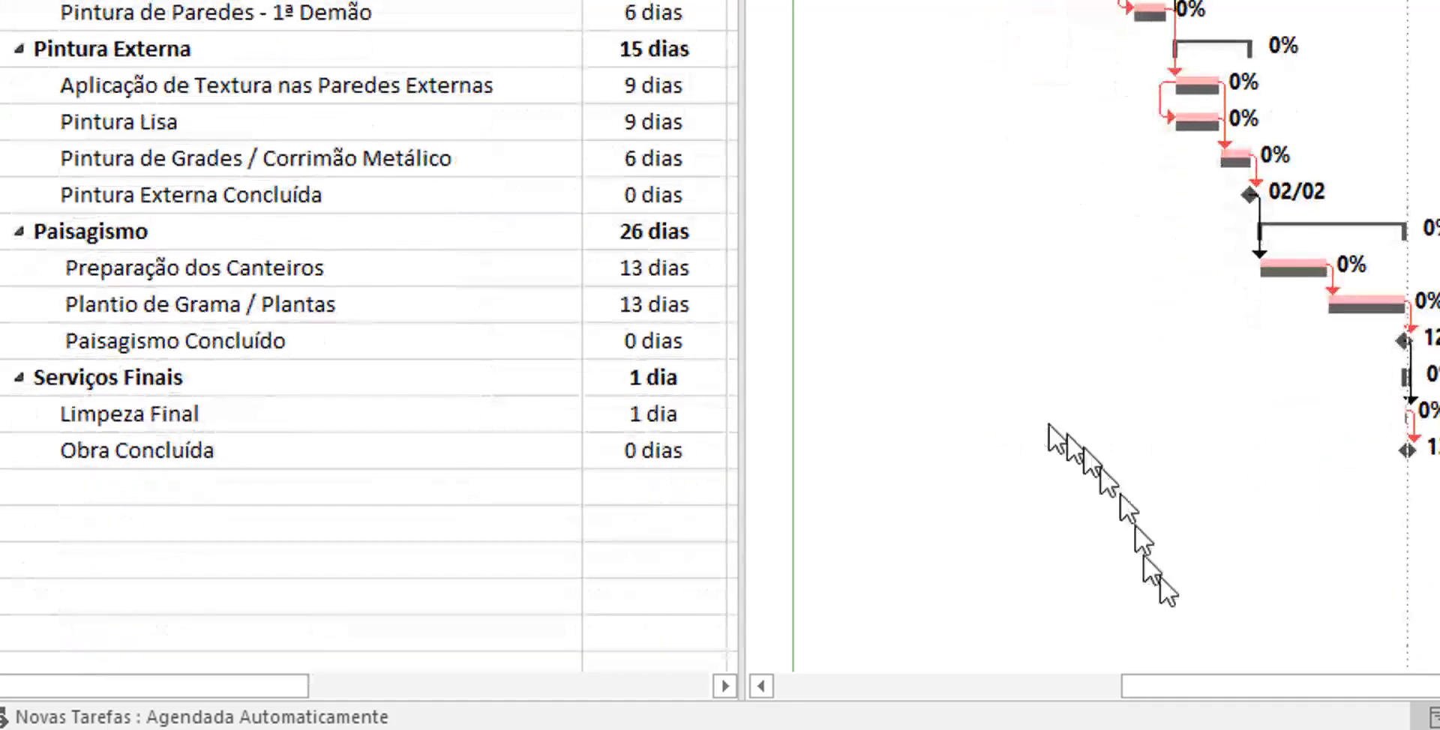
pyautogui.scroll(4, 997, 502)
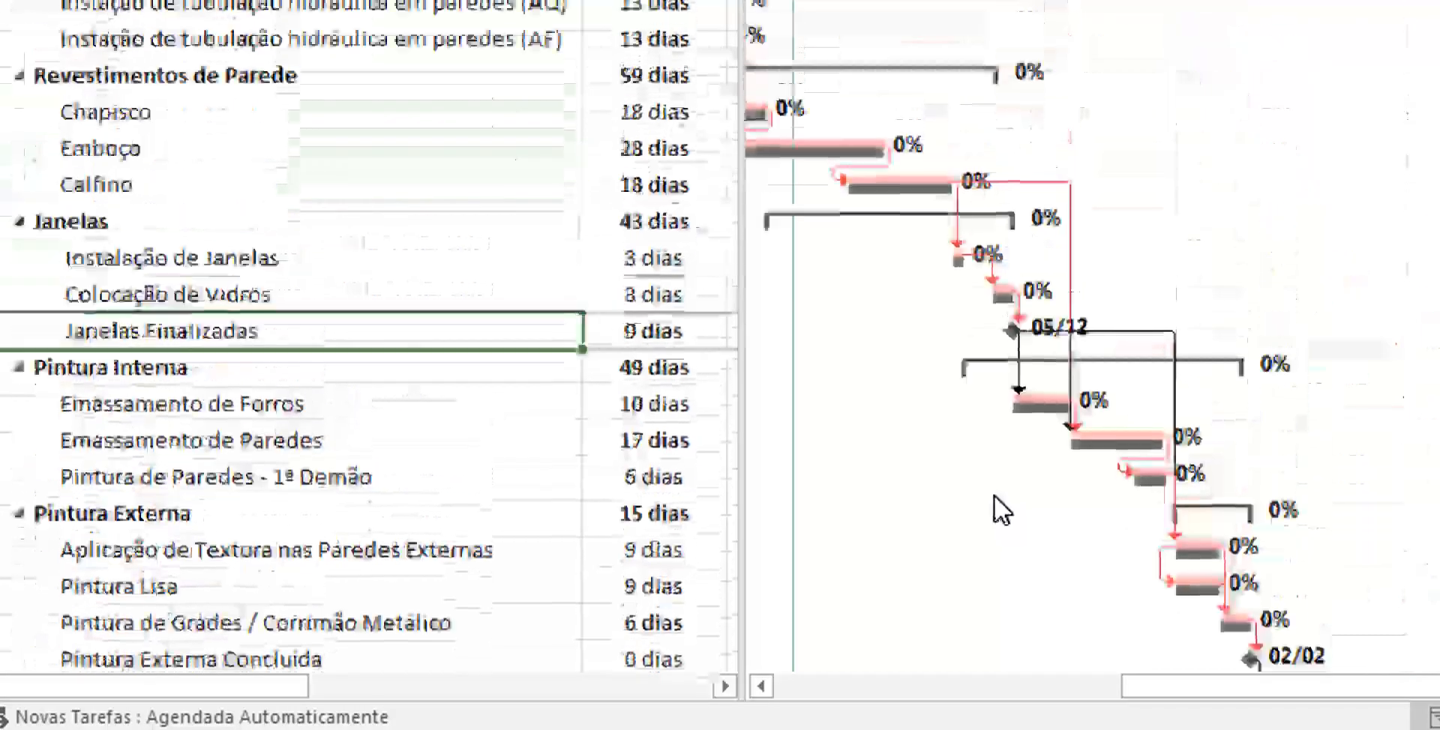
pyautogui.scroll(1, 993, 496)
pyautogui.moveTo(1268, 685); pyautogui.dragTo(1117, 693)
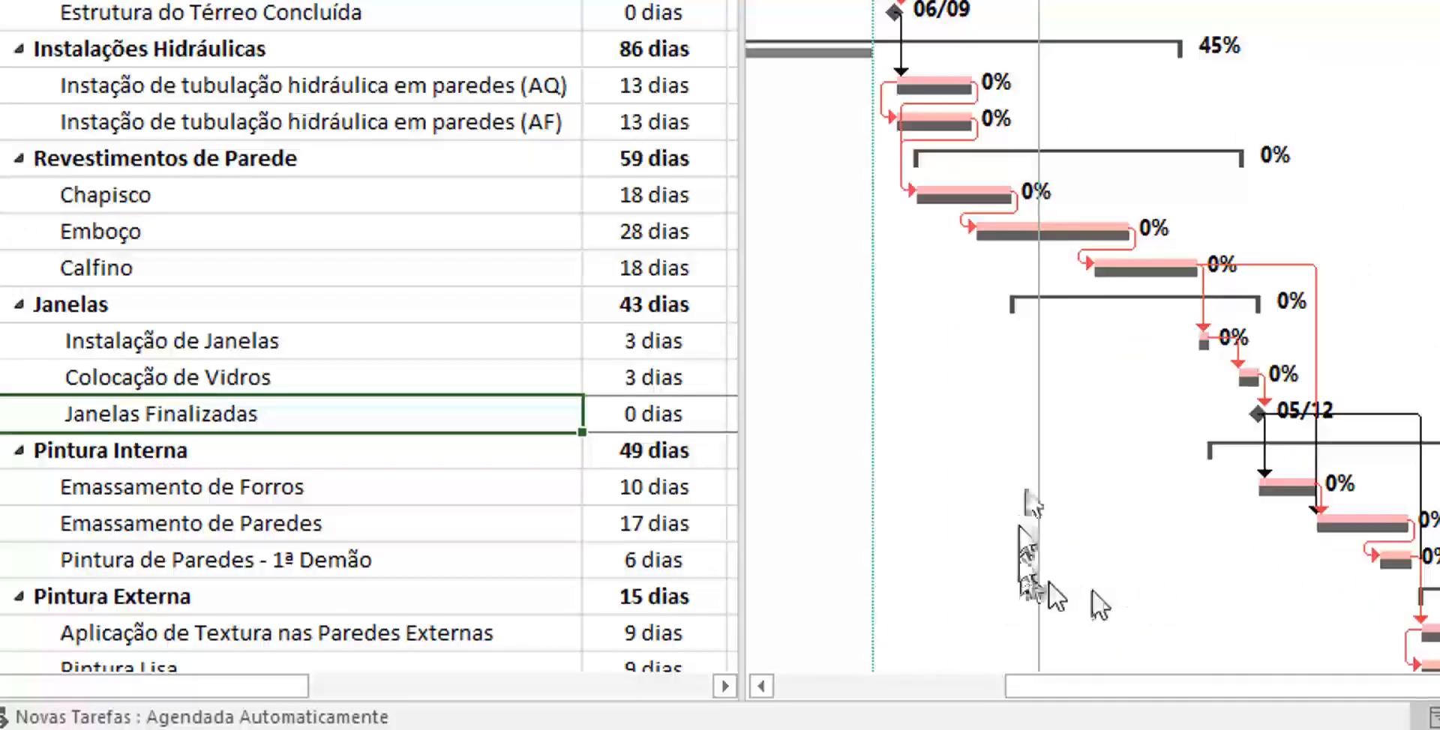
pyautogui.scroll(-3, 1192, 371)
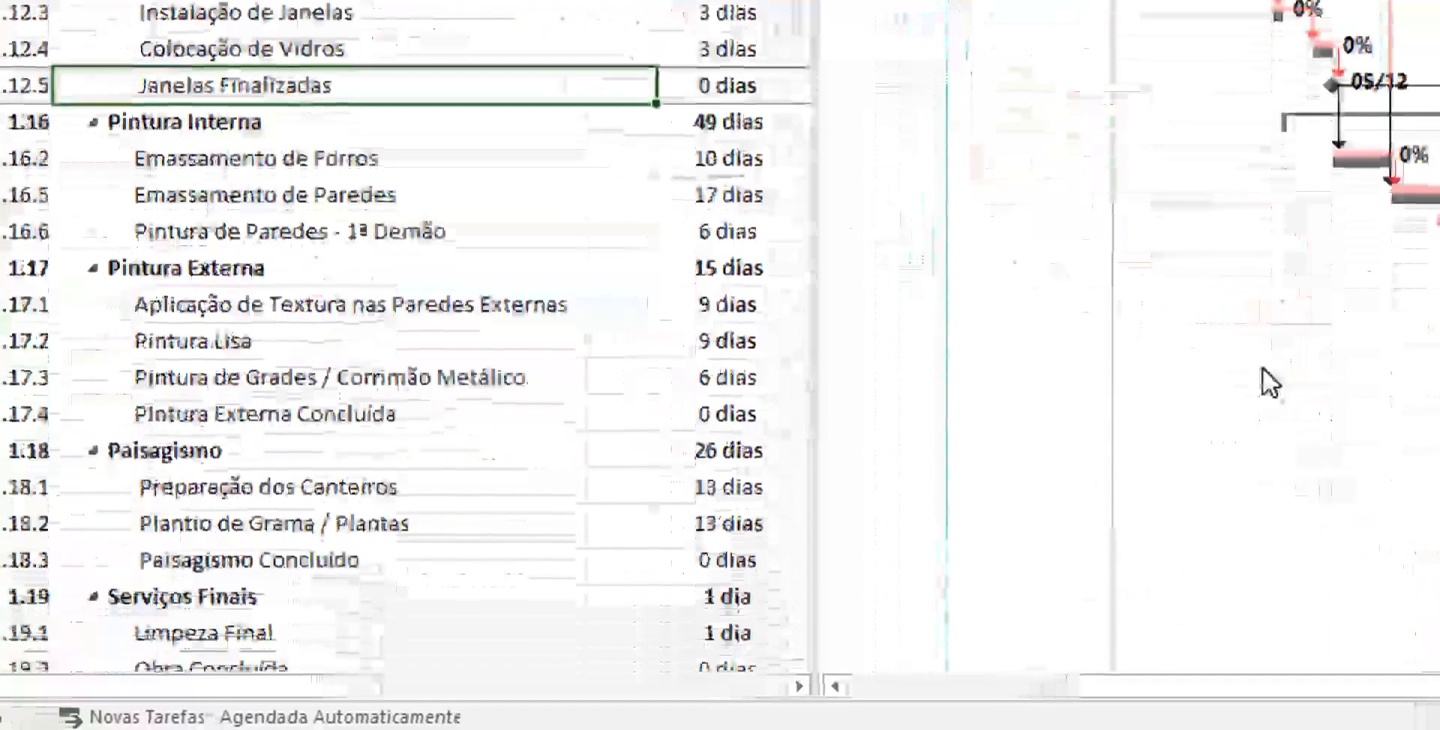
pyautogui.scroll(-2, 1262, 367)
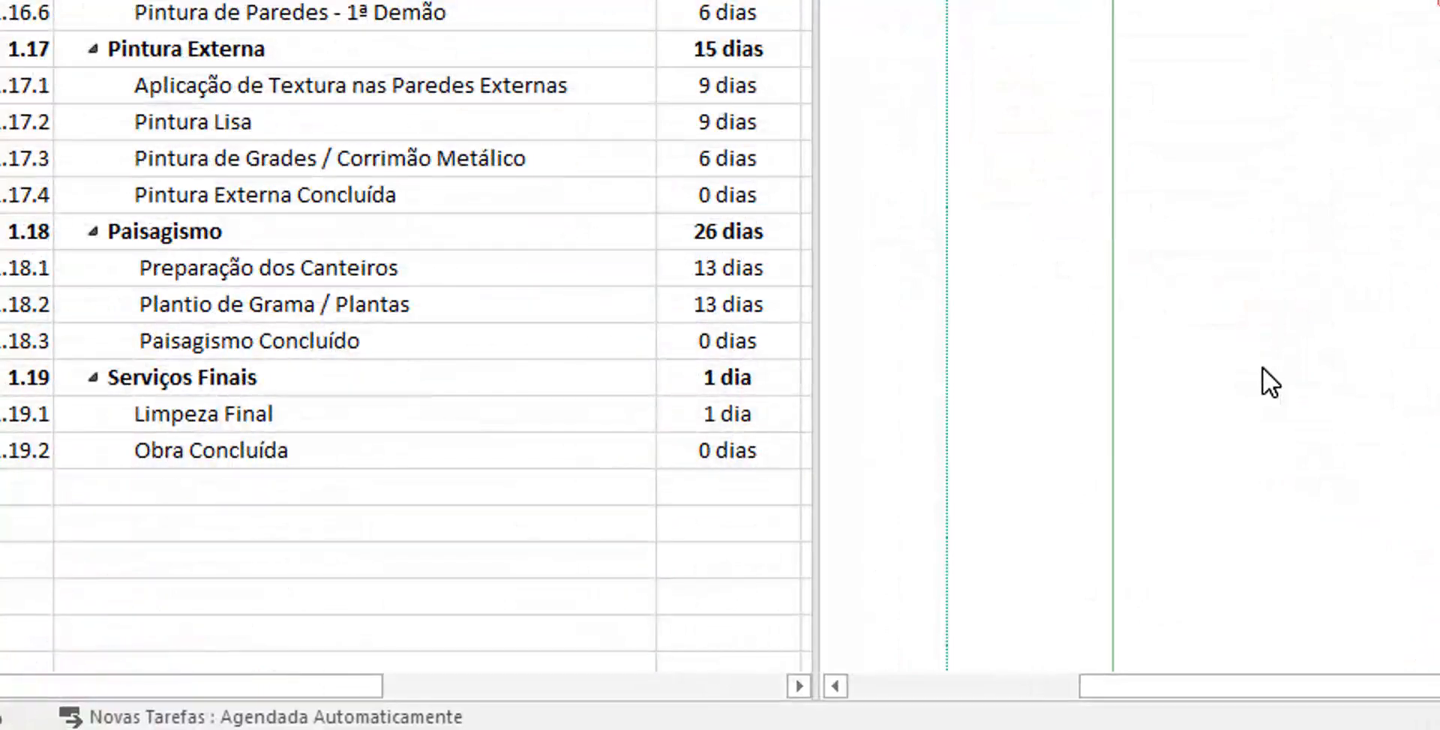
pyautogui.scroll(3, 1262, 367)
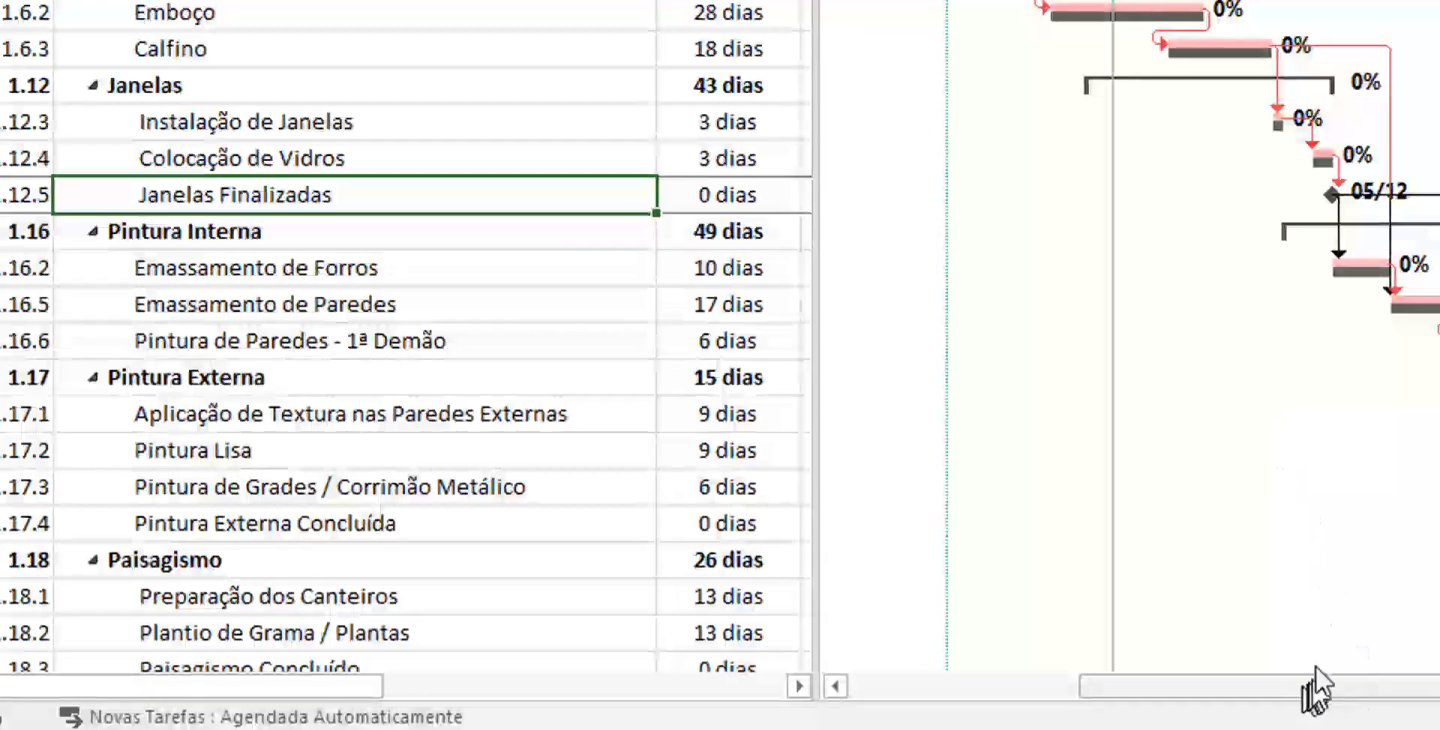
pyautogui.scroll(2, 1294, 611)
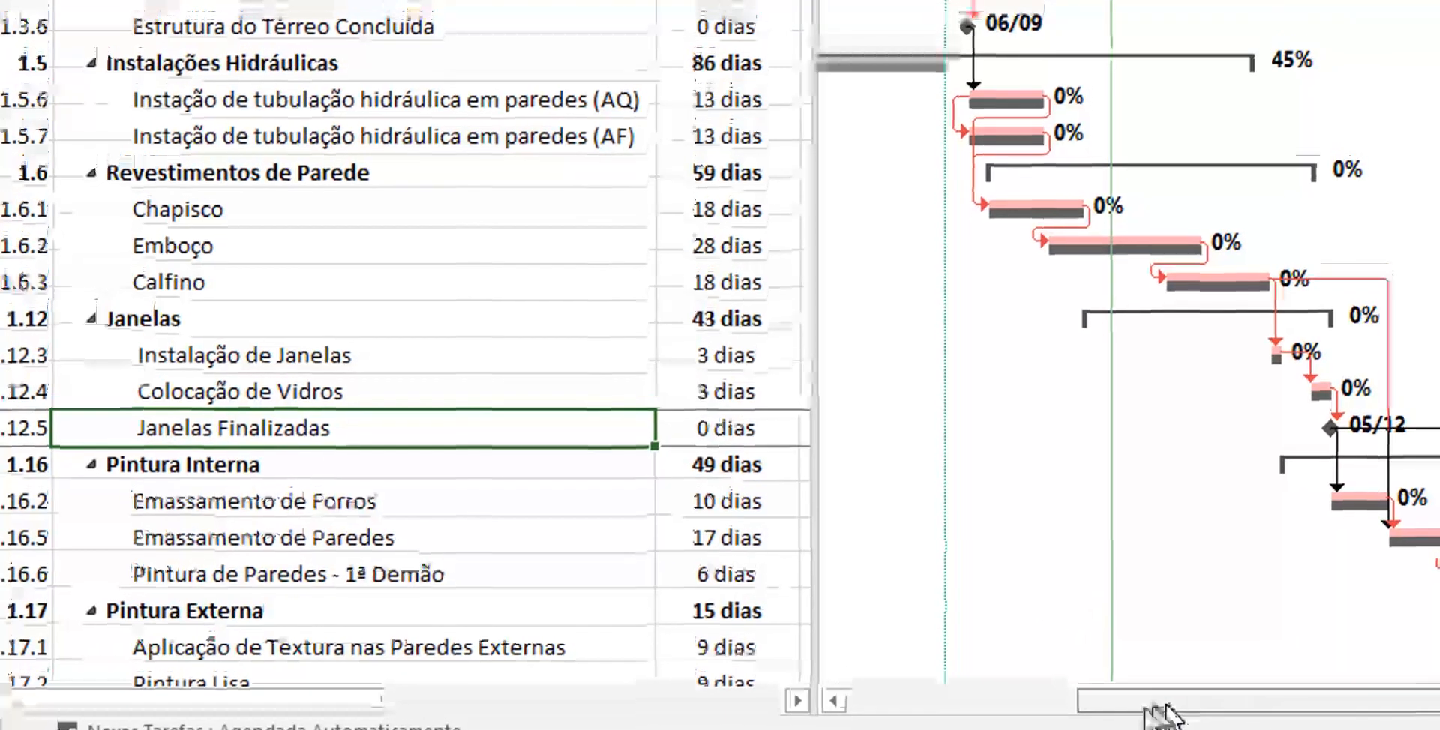
pyautogui.moveTo(1161, 689); pyautogui.dragTo(1069, 689)
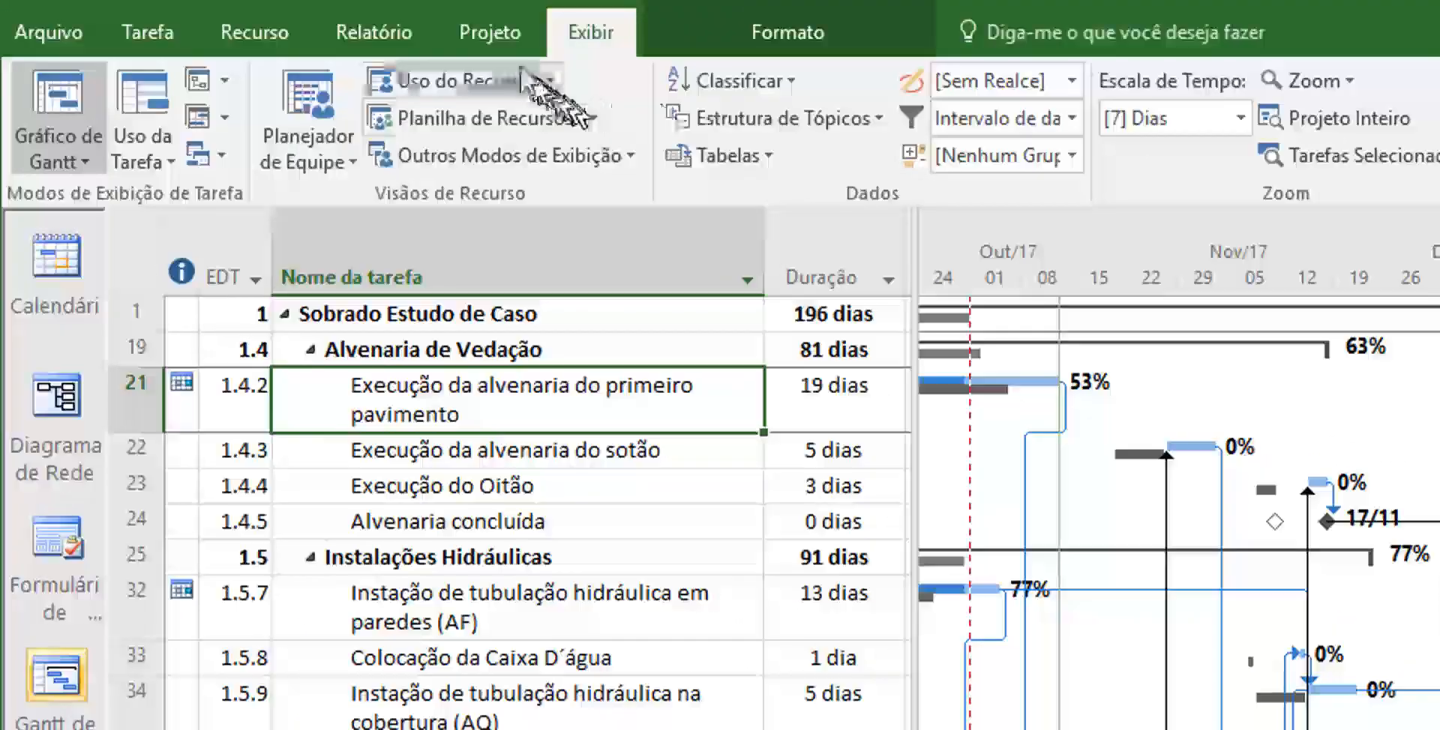
# - Check the start, current and status dates in the project information, then close it without changing anything
pyautogui.click(480, 30)
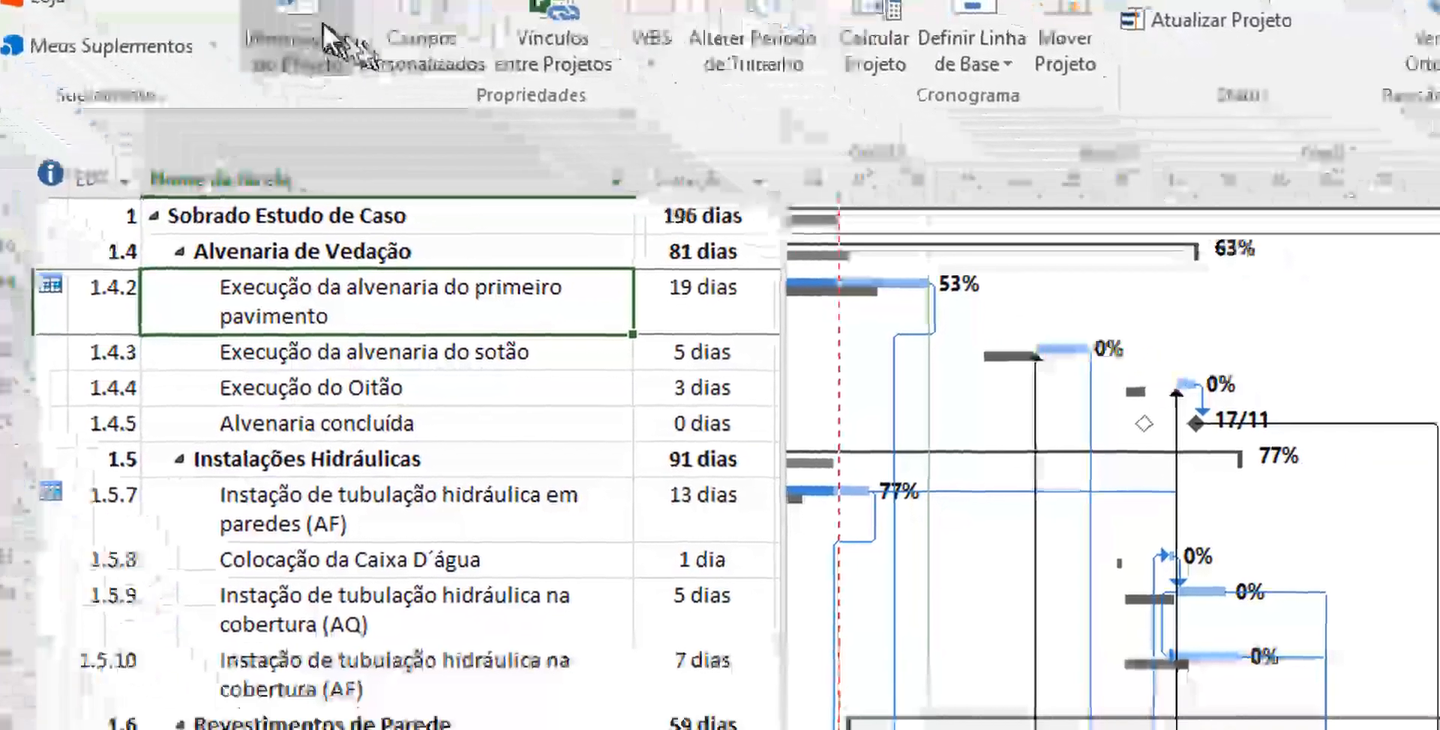
pyautogui.click(427, 112)
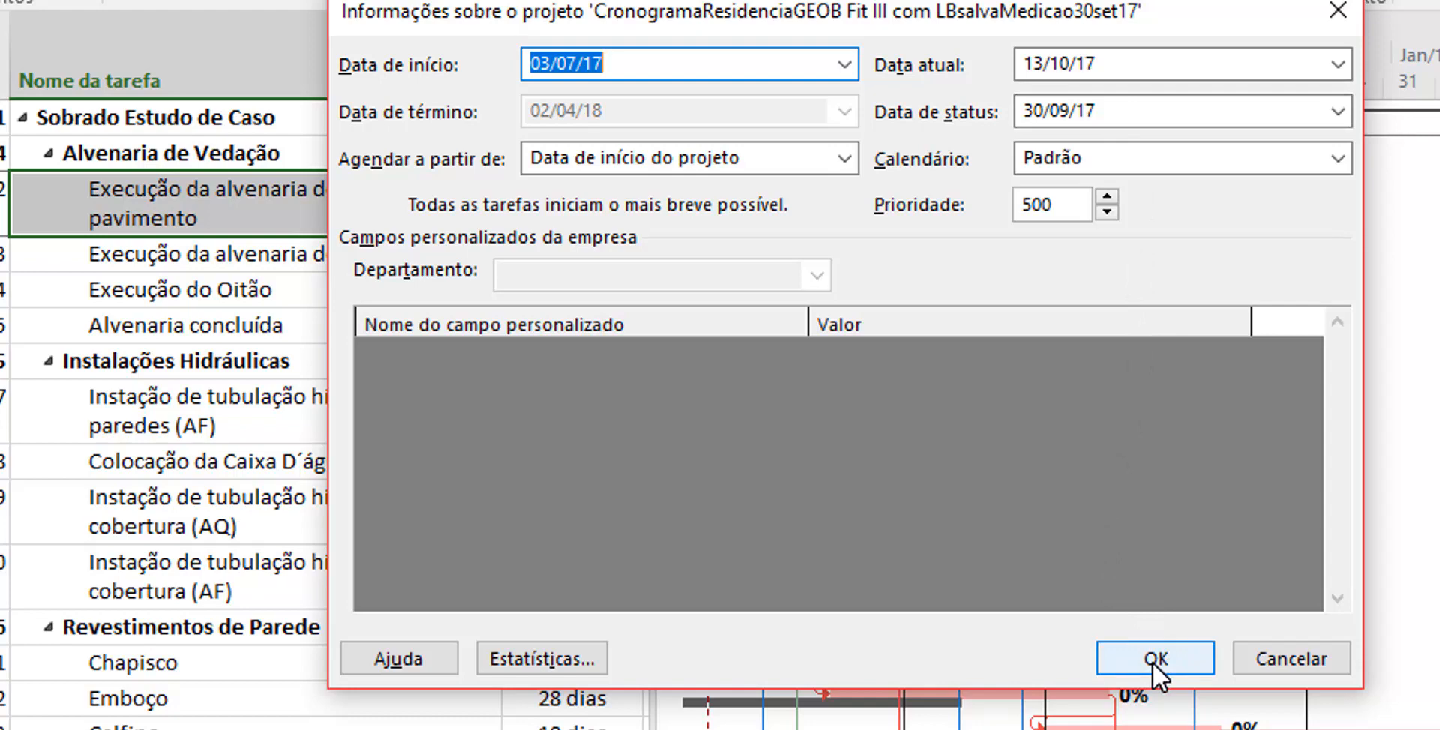
pyautogui.click(1303, 651)
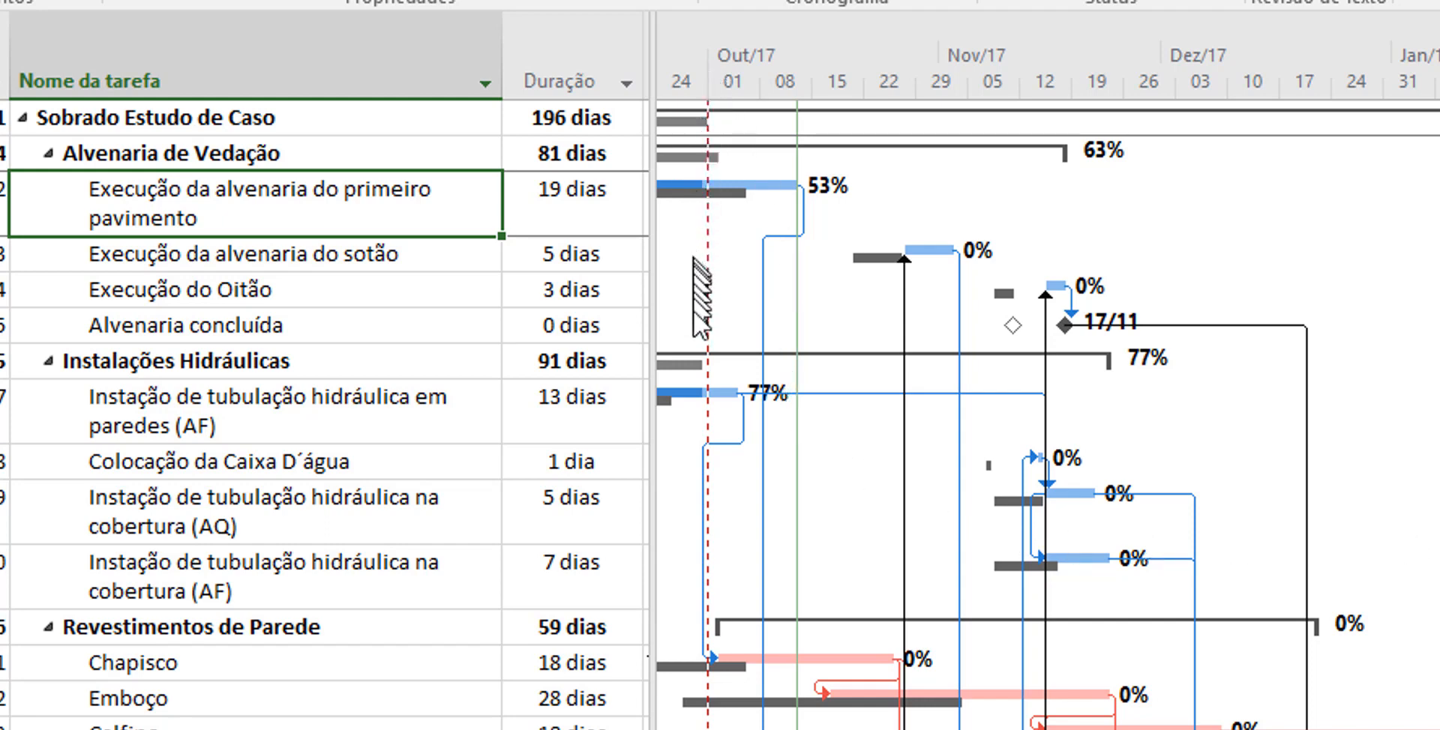
# - Compare the rescheduled task bars with their baseline bars from Alvenaria de Vedação down to Janelas
pyautogui.scroll(-3, 698, 457)
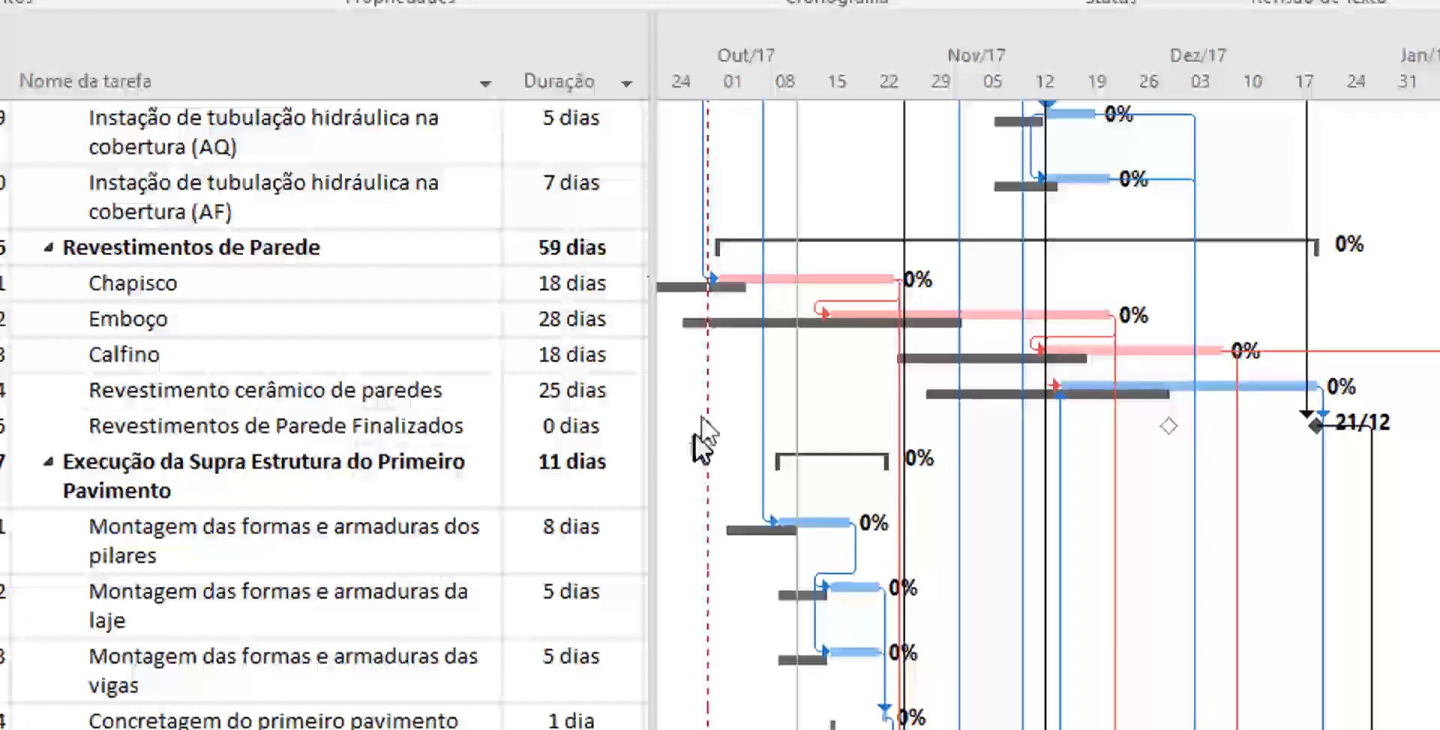
pyautogui.scroll(-3, 728, 360)
pyautogui.scroll(-9, 723, 360)
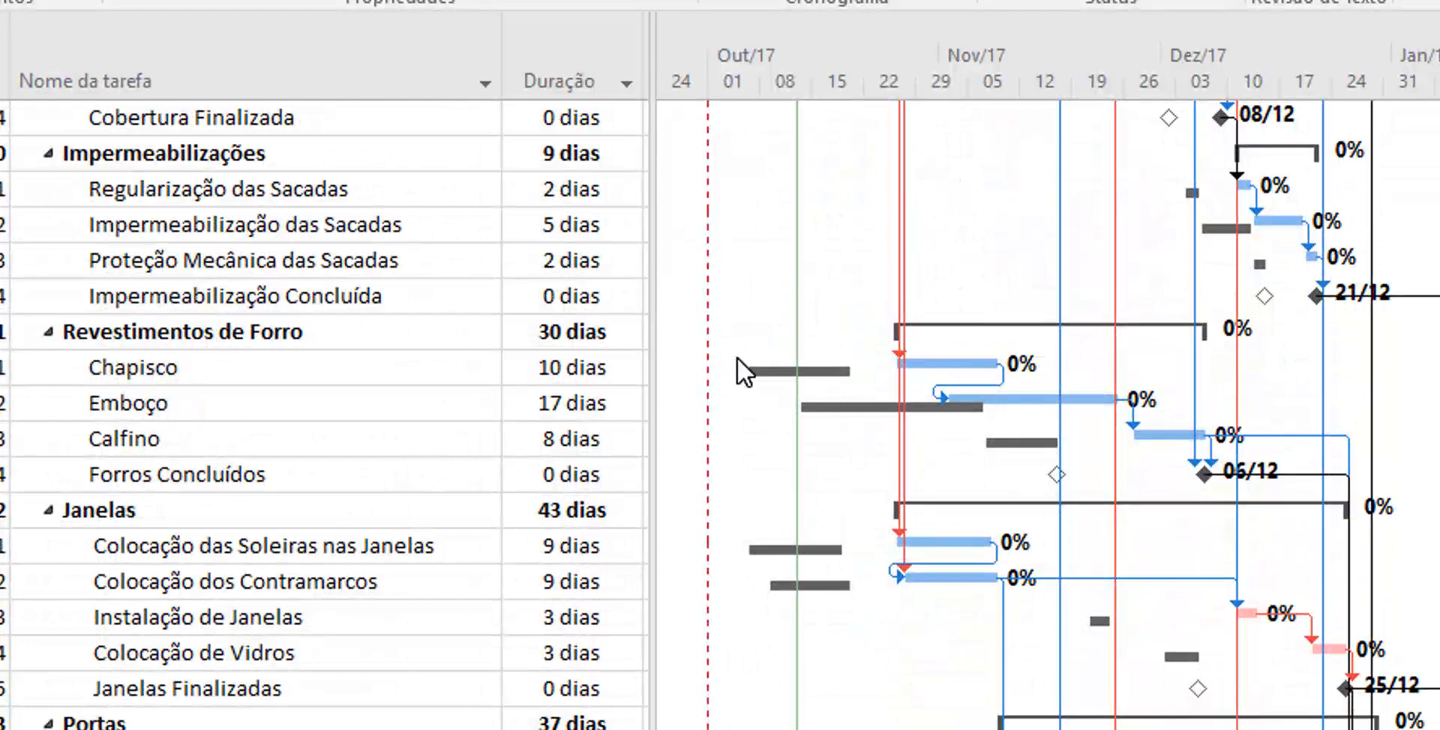
pyautogui.scroll(10, 910, 375)
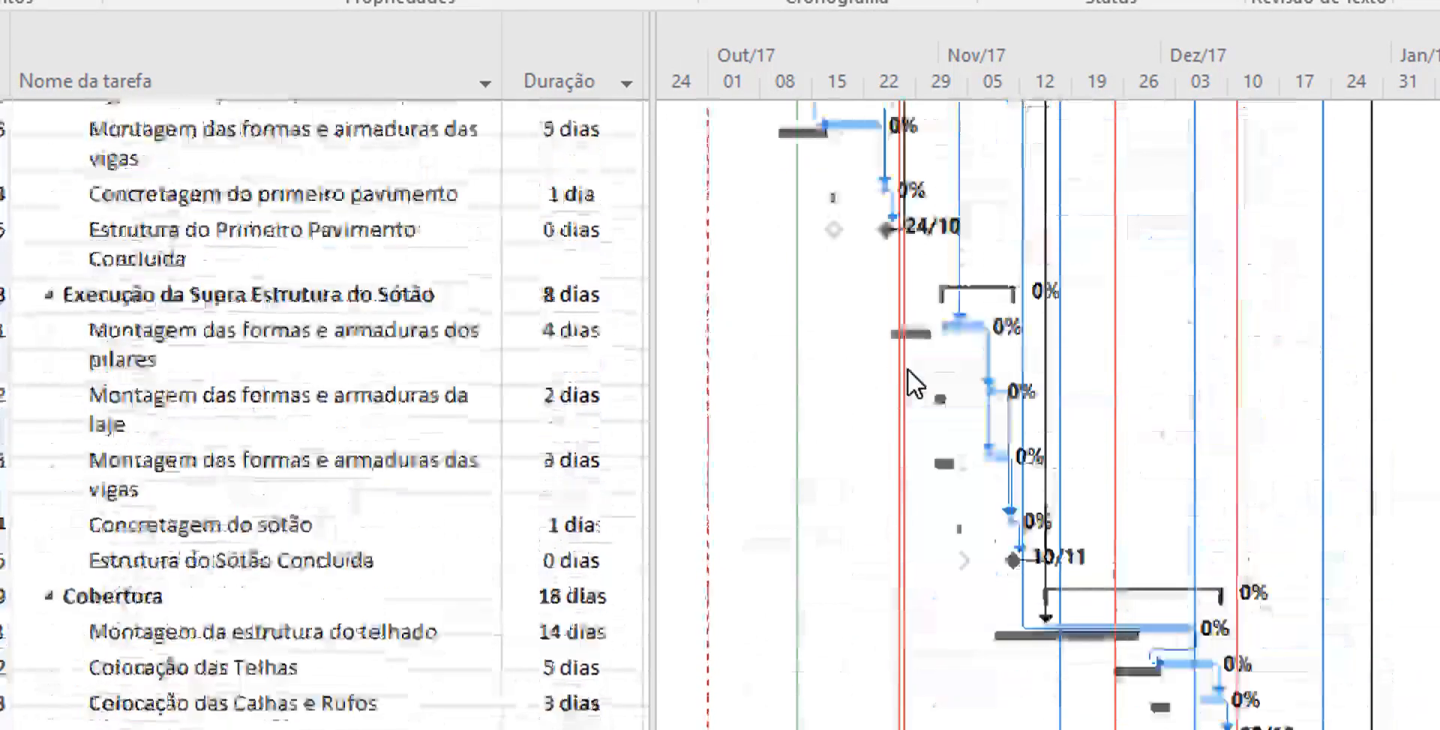
pyautogui.scroll(6, 907, 369)
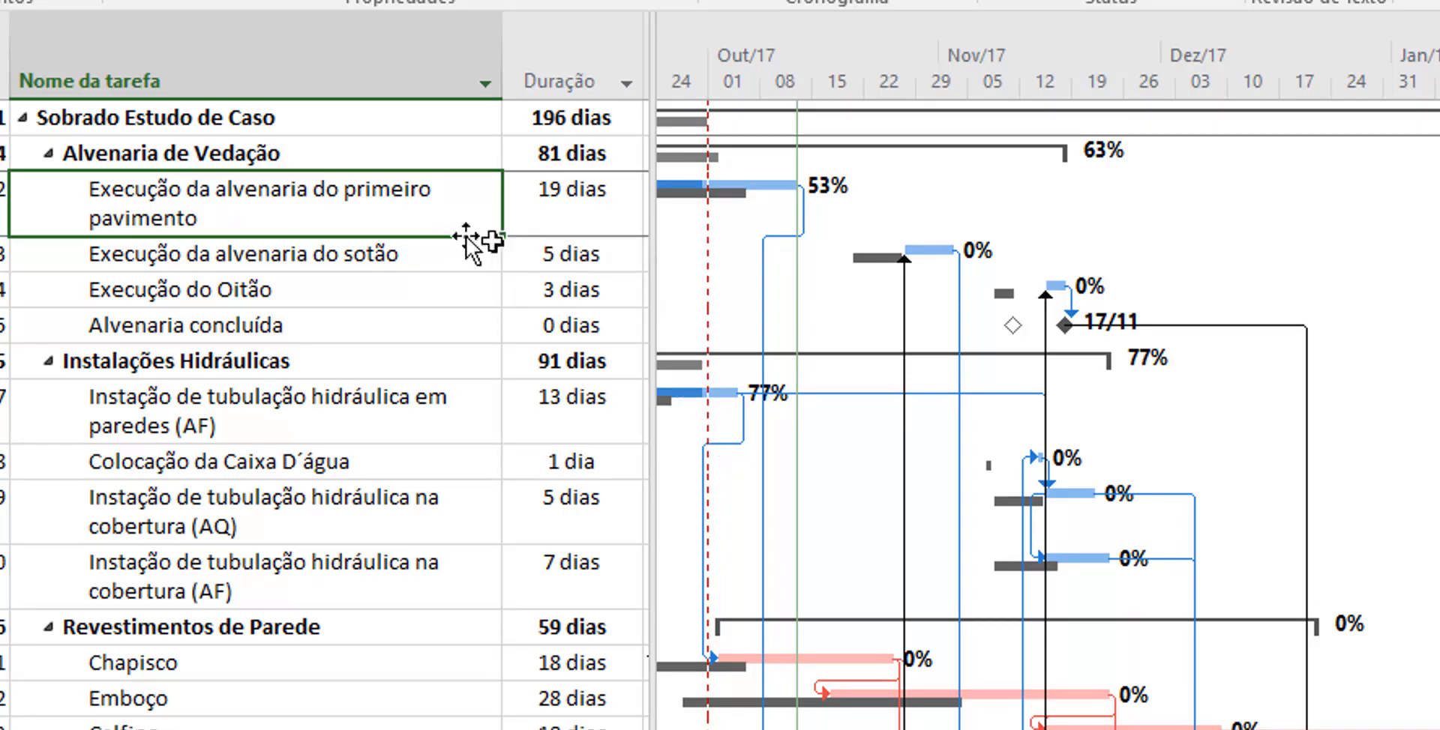
# - Select the in-progress first-floor masonry and AF wall piping tasks in turn, and examine their bars and effect on Revestimentos de Parede
pyautogui.click(398, 218)
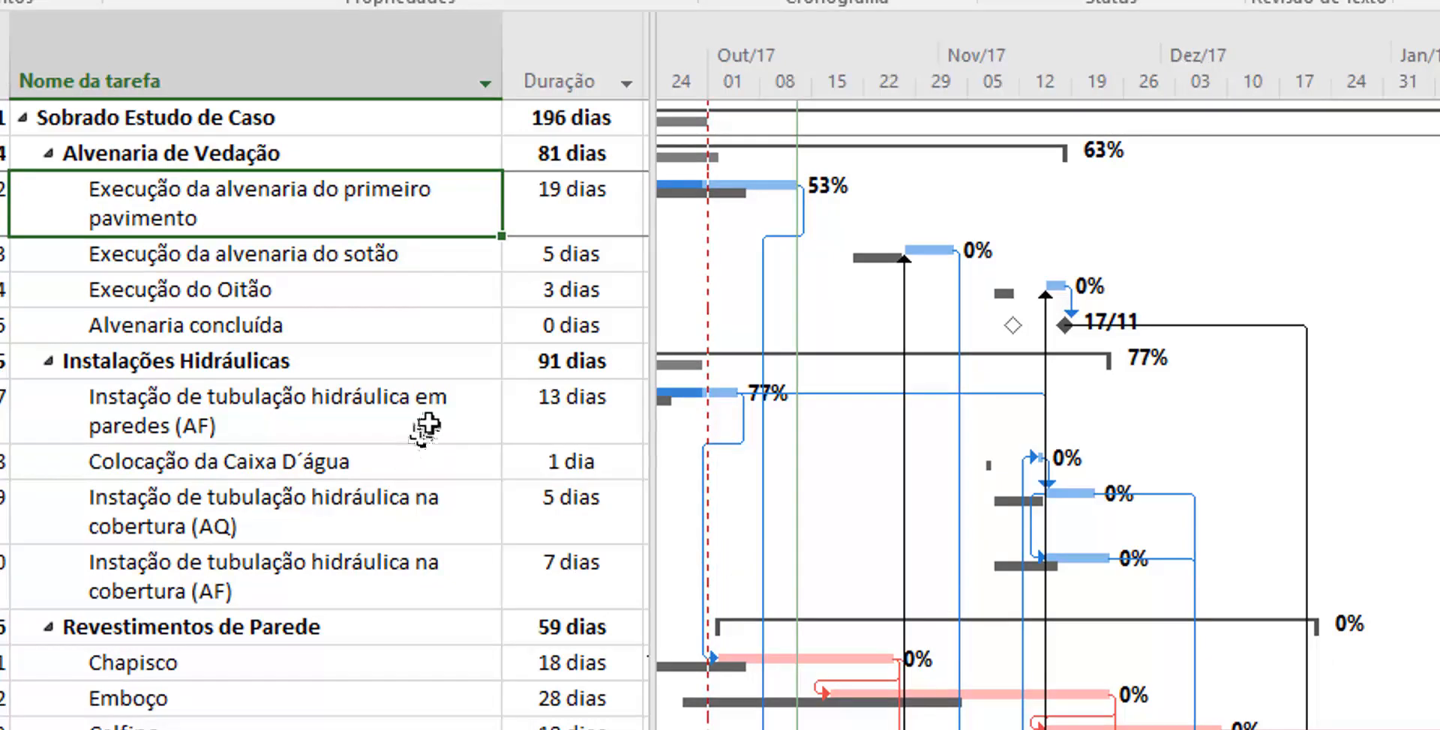
pyautogui.click(429, 421)
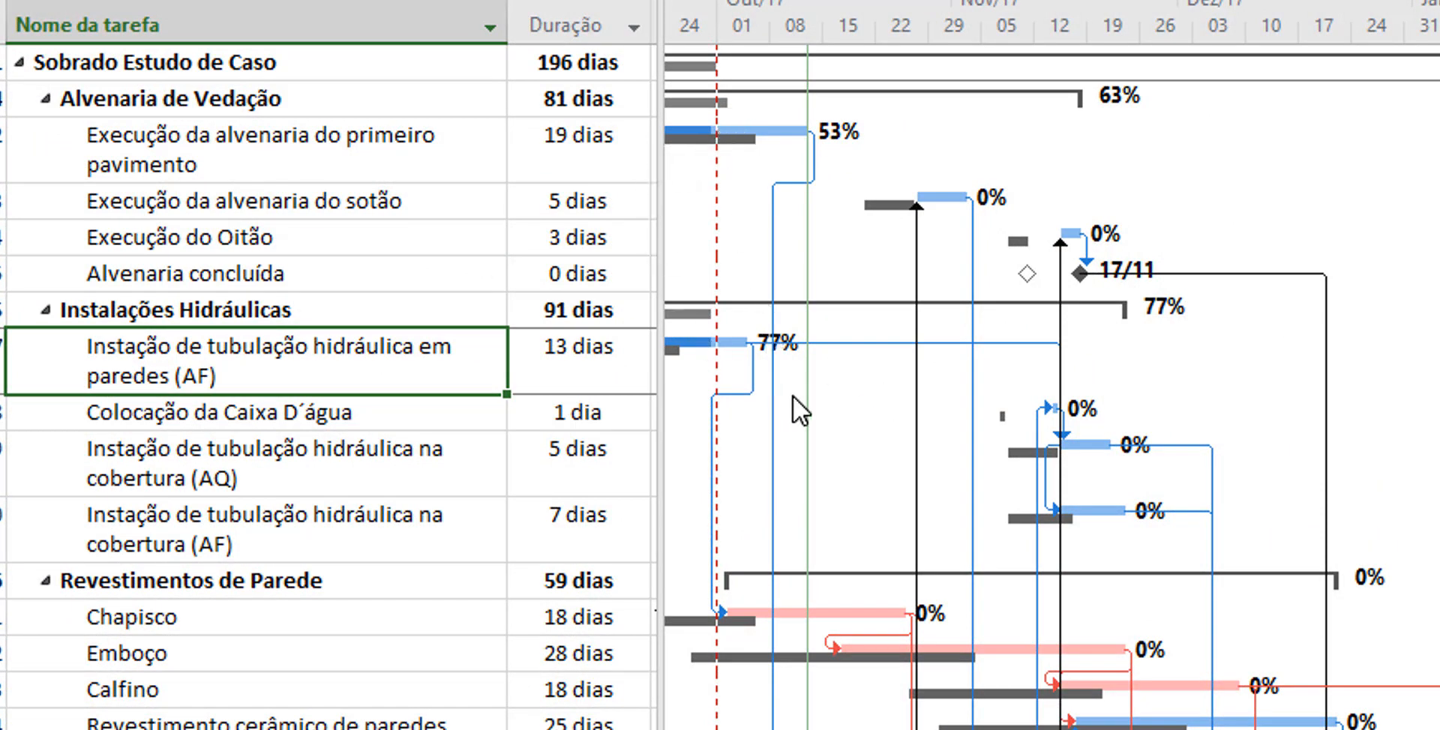
pyautogui.scroll(-5, 794, 384)
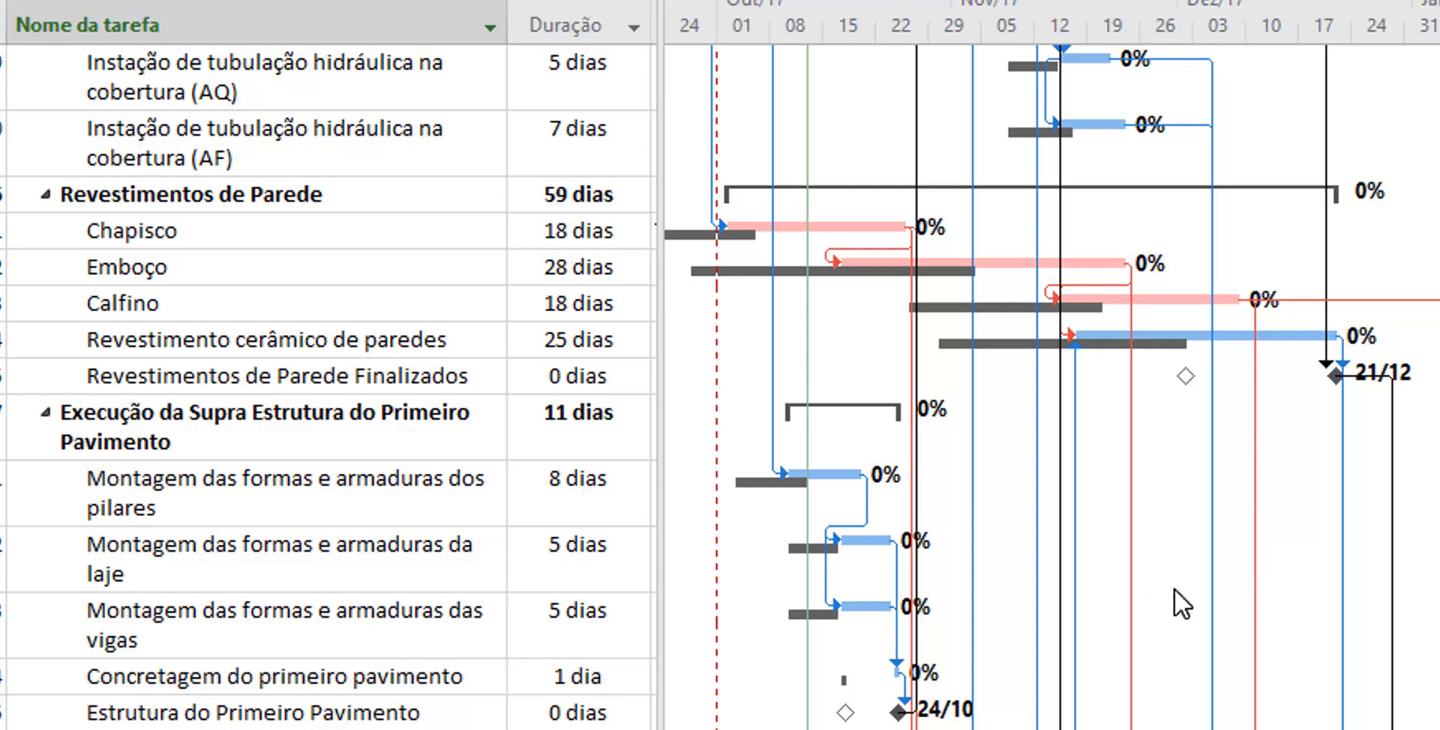
pyautogui.scroll(5, 1172, 588)
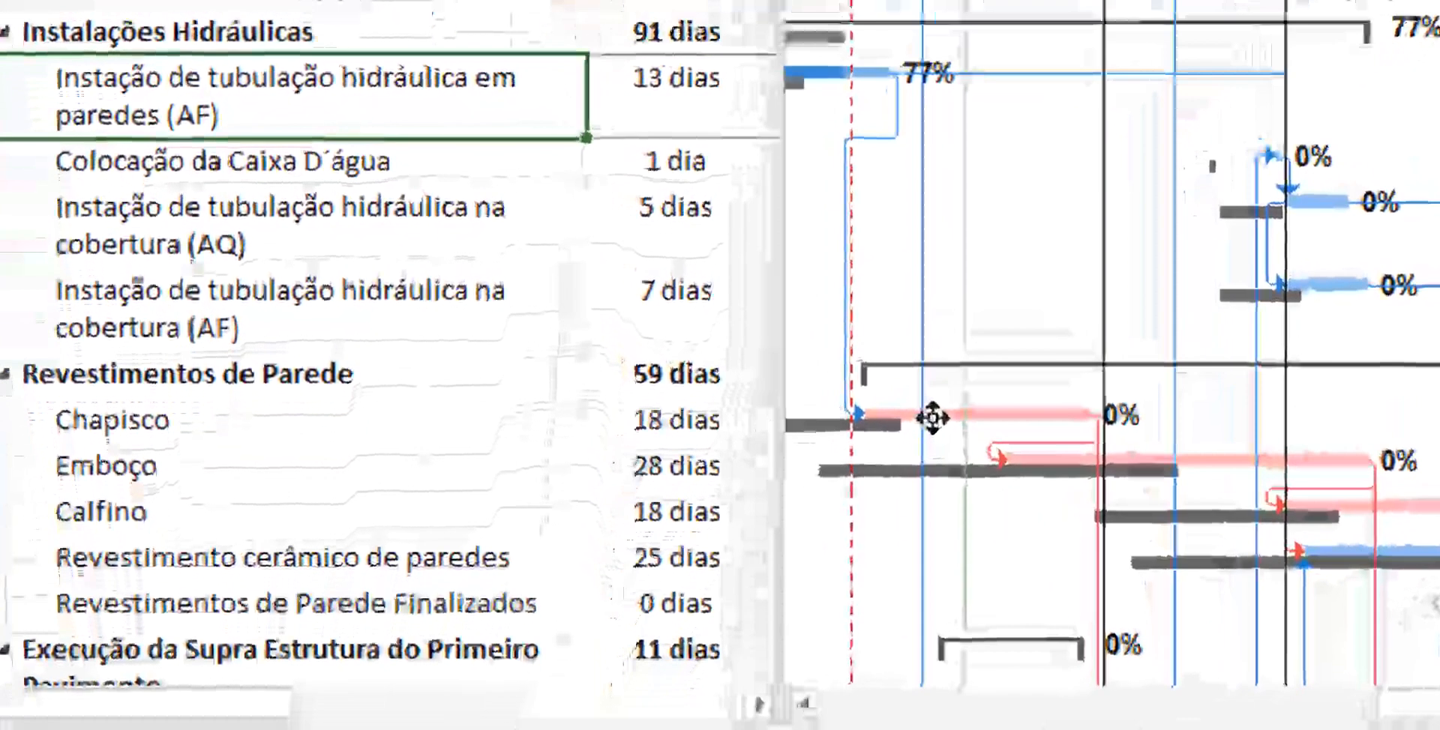
pyautogui.moveTo(780, 616)
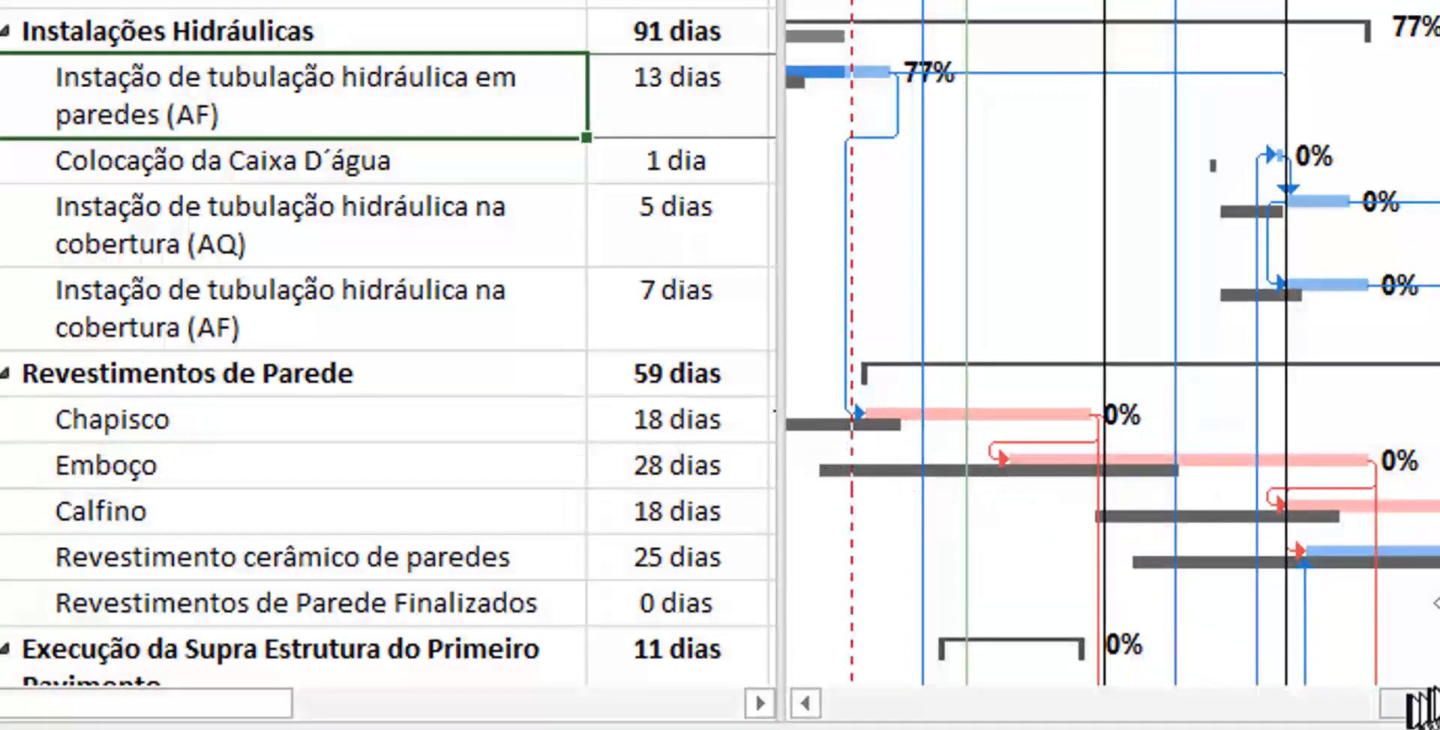
pyautogui.moveTo(1435, 703); pyautogui.dragTo(1366, 692)
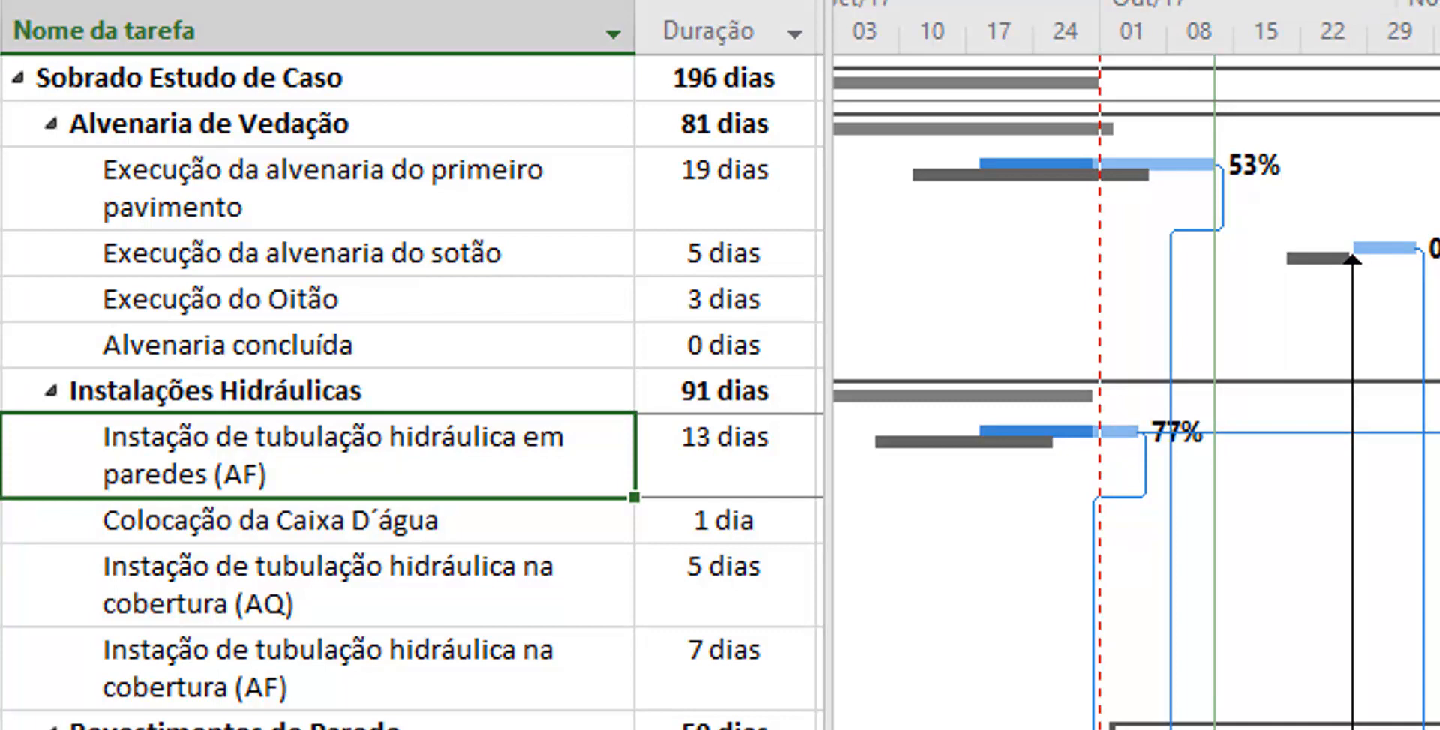
# - Examine the successor links and baseline offsets from the in-progress tasks through Cobertura and Revestimentos de Forro to Janelas
pyautogui.hscroll(8, 1136, 389)
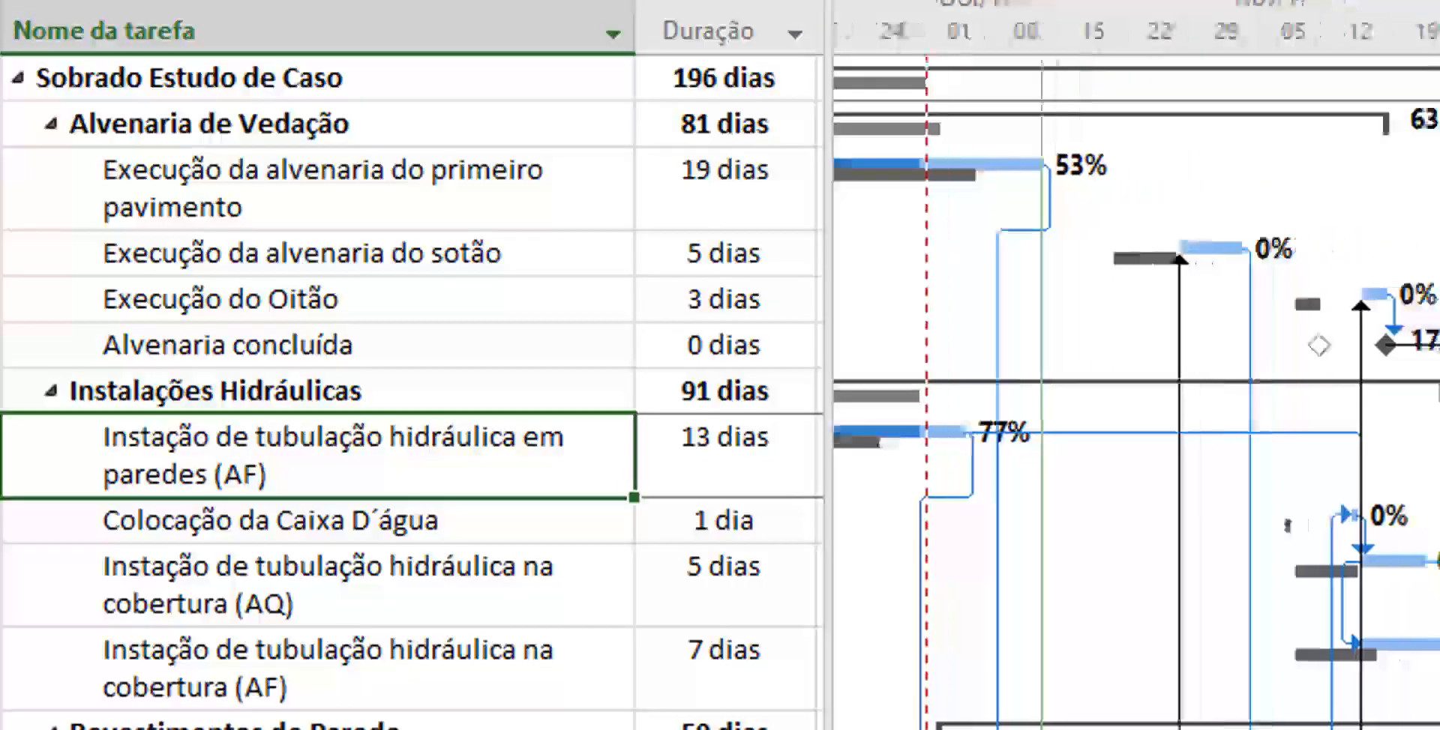
pyautogui.hscroll(-2, 1136, 390)
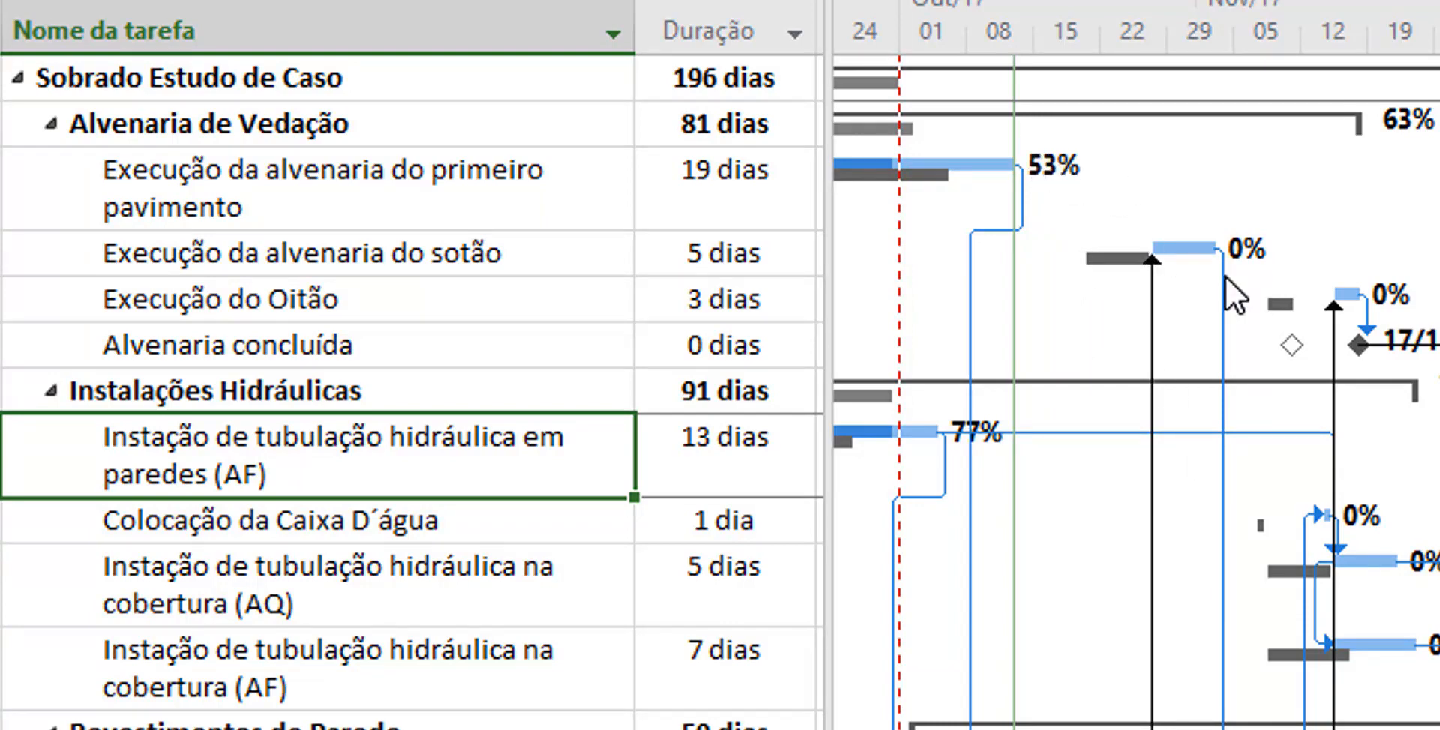
pyautogui.scroll(-2, 1232, 296)
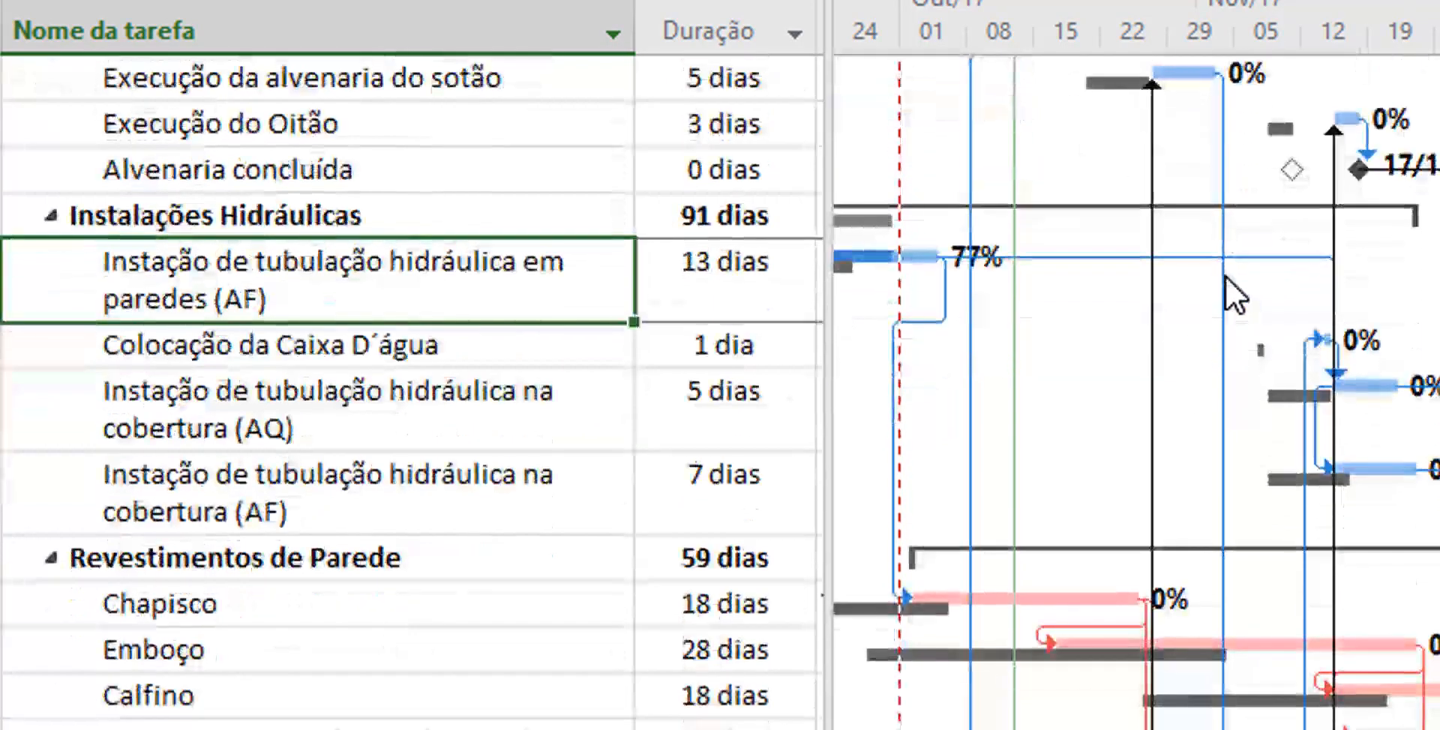
pyautogui.scroll(-1, 1232, 308)
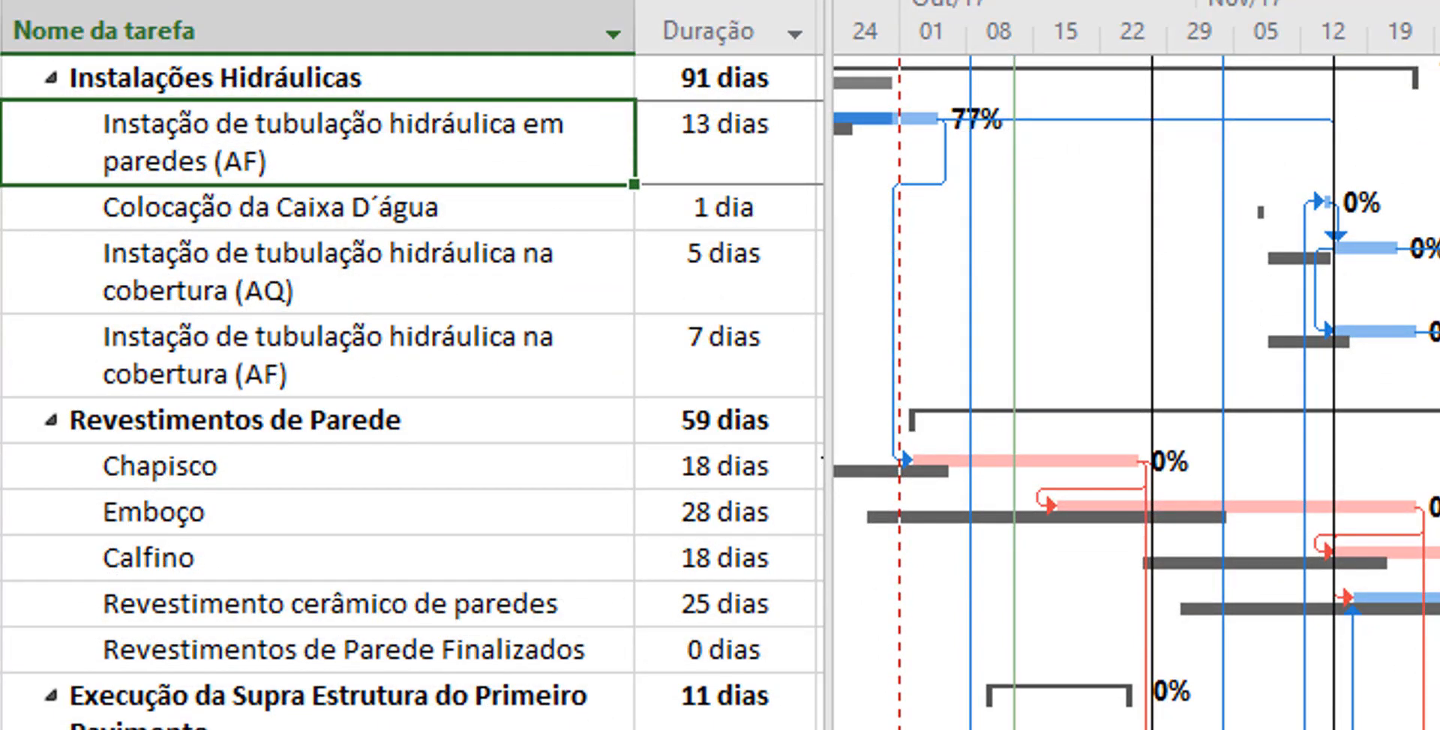
pyautogui.scroll(-3, 1077, 505)
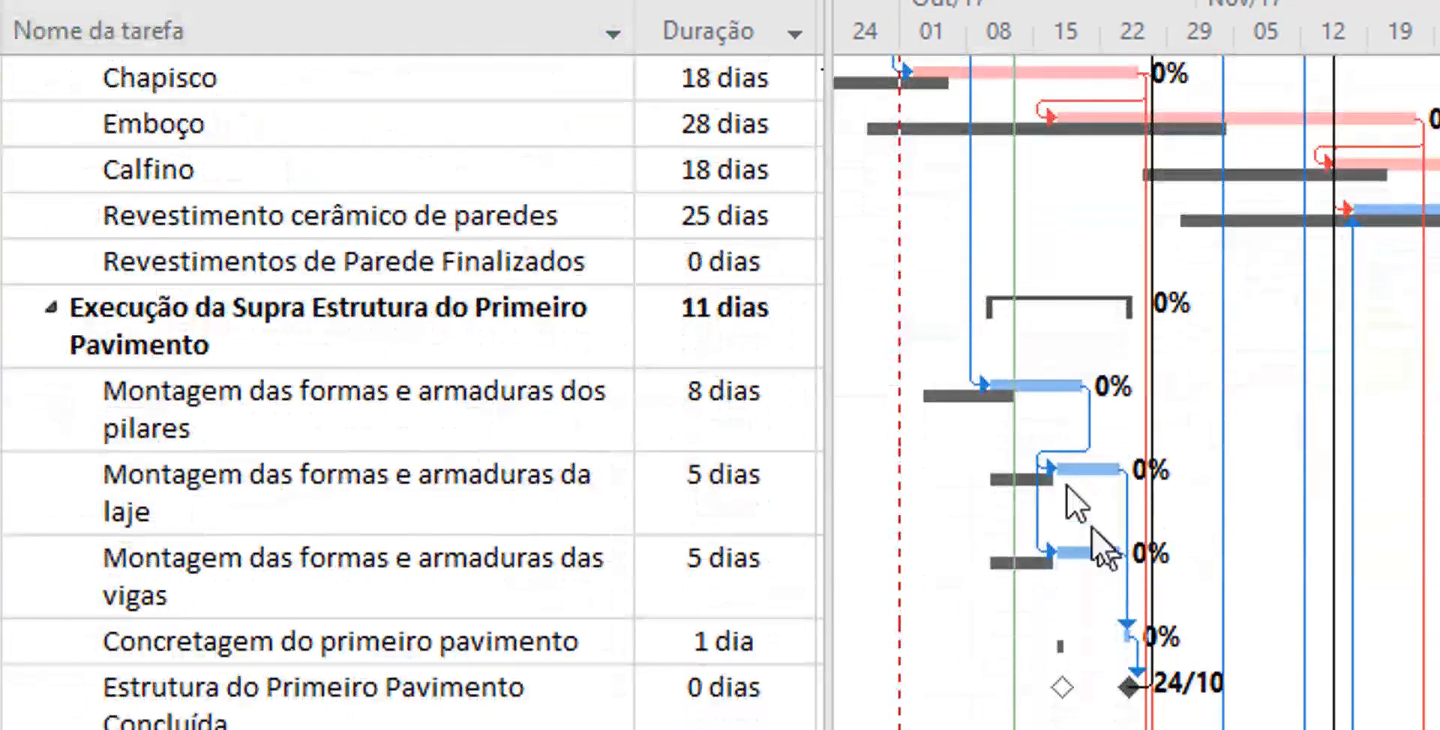
pyautogui.scroll(-6, 719, 392)
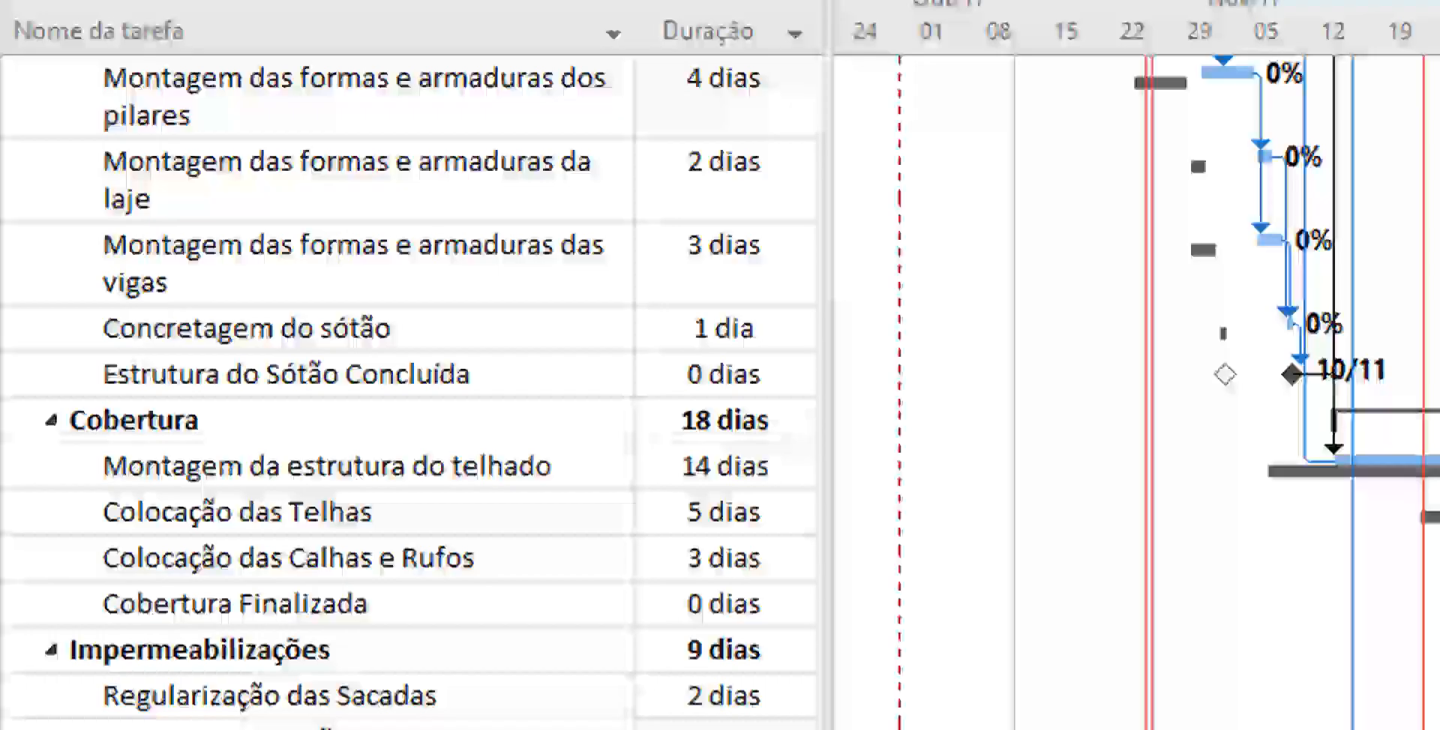
pyautogui.scroll(-5, 720, 392)
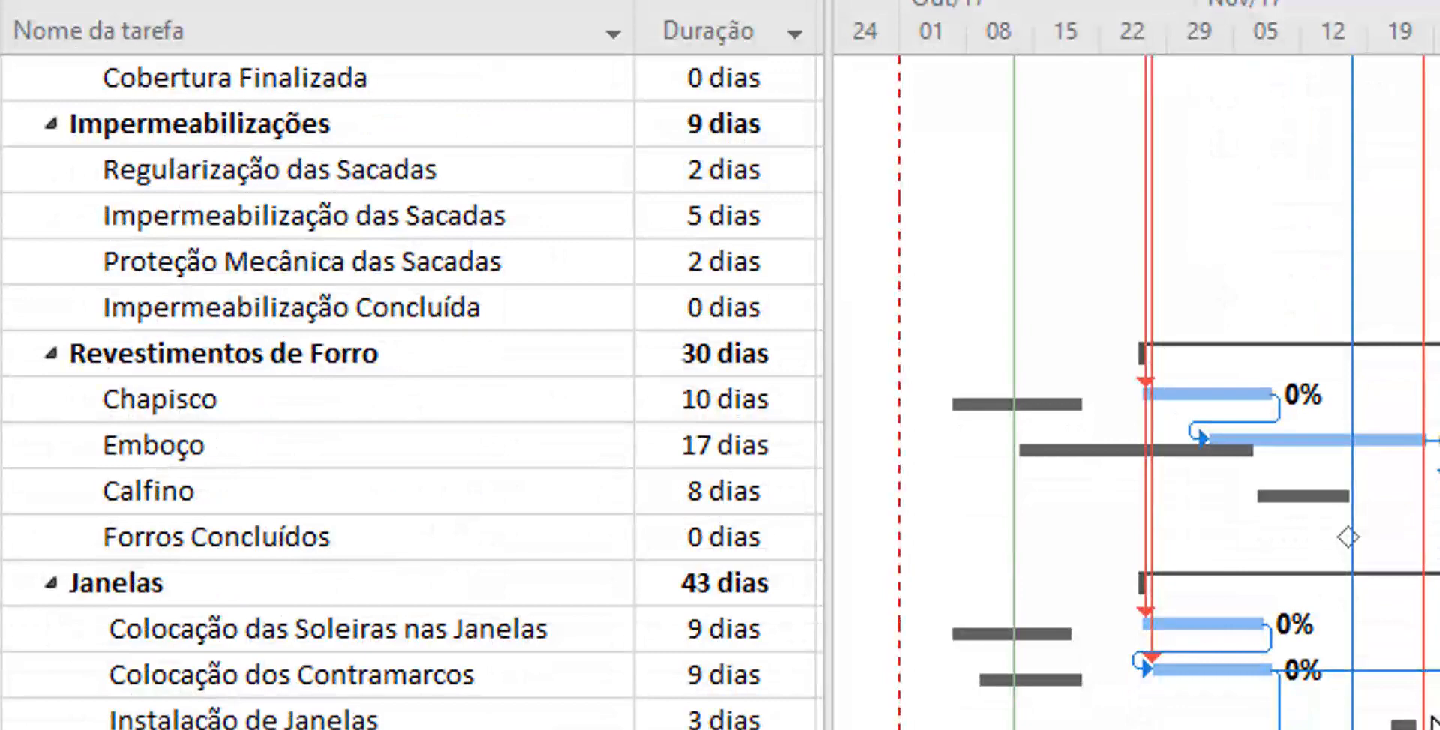
pyautogui.scroll(14, 720, 392)
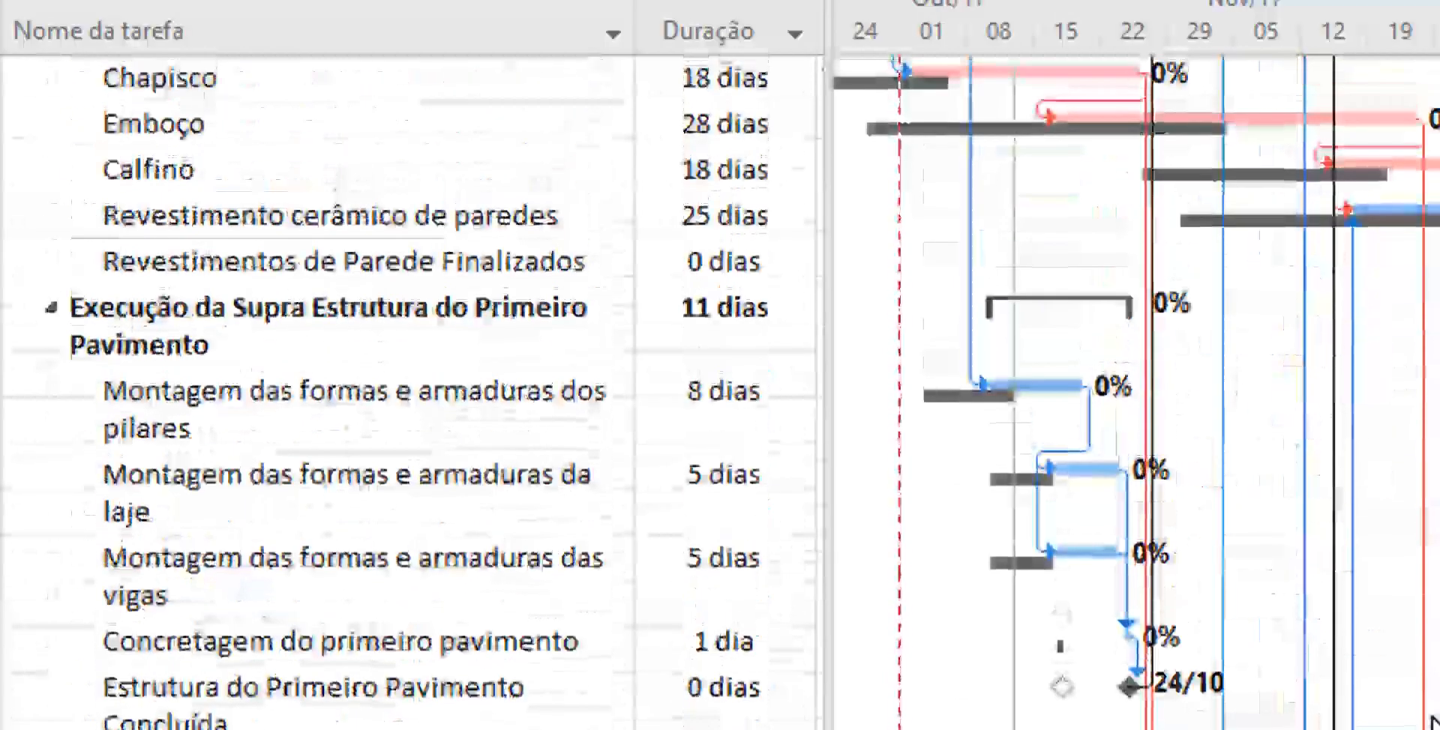
# - Compare the rescheduled bars with their baselines from Instalações Hidráulicas through Janelas, Portas and Pintura to Paisagismo
pyautogui.scroll(4, 720, 392)
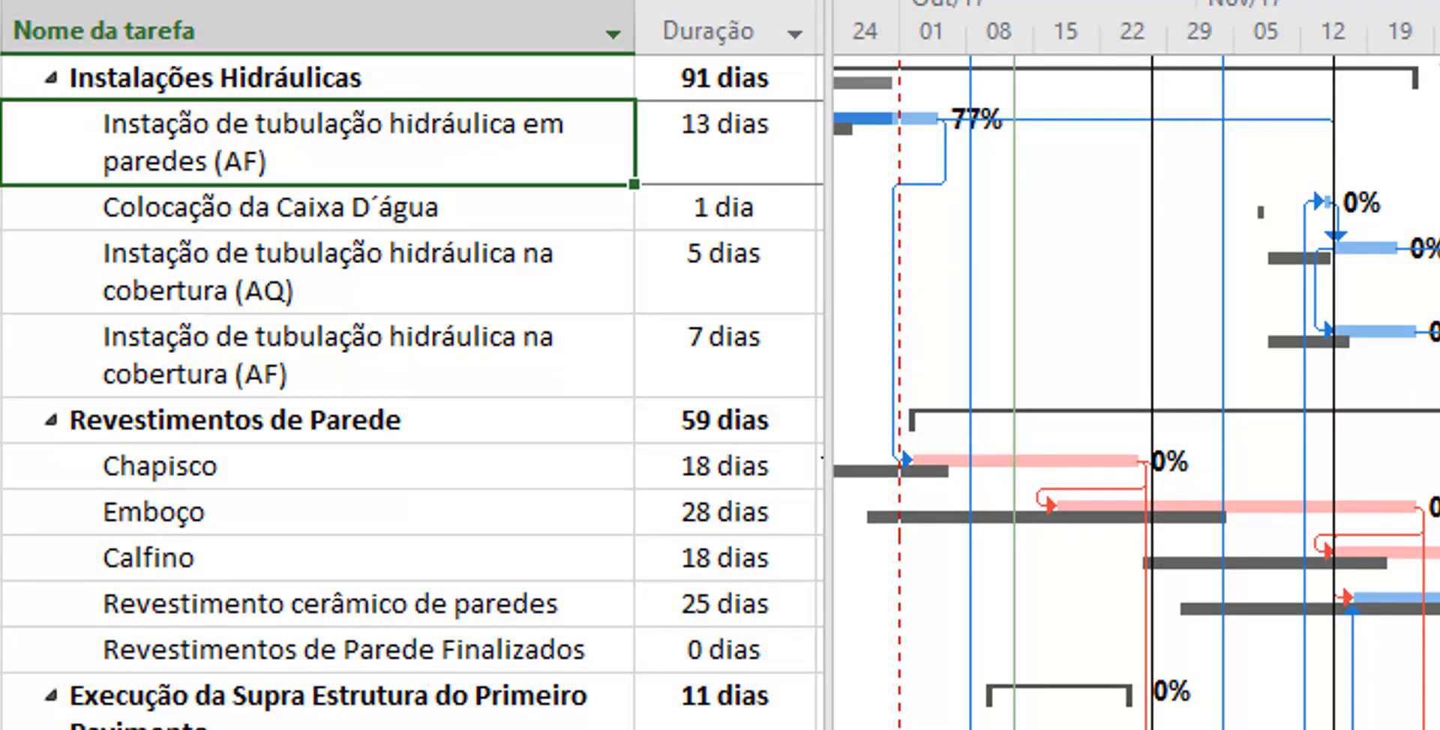
pyautogui.scroll(-12, 412, 374)
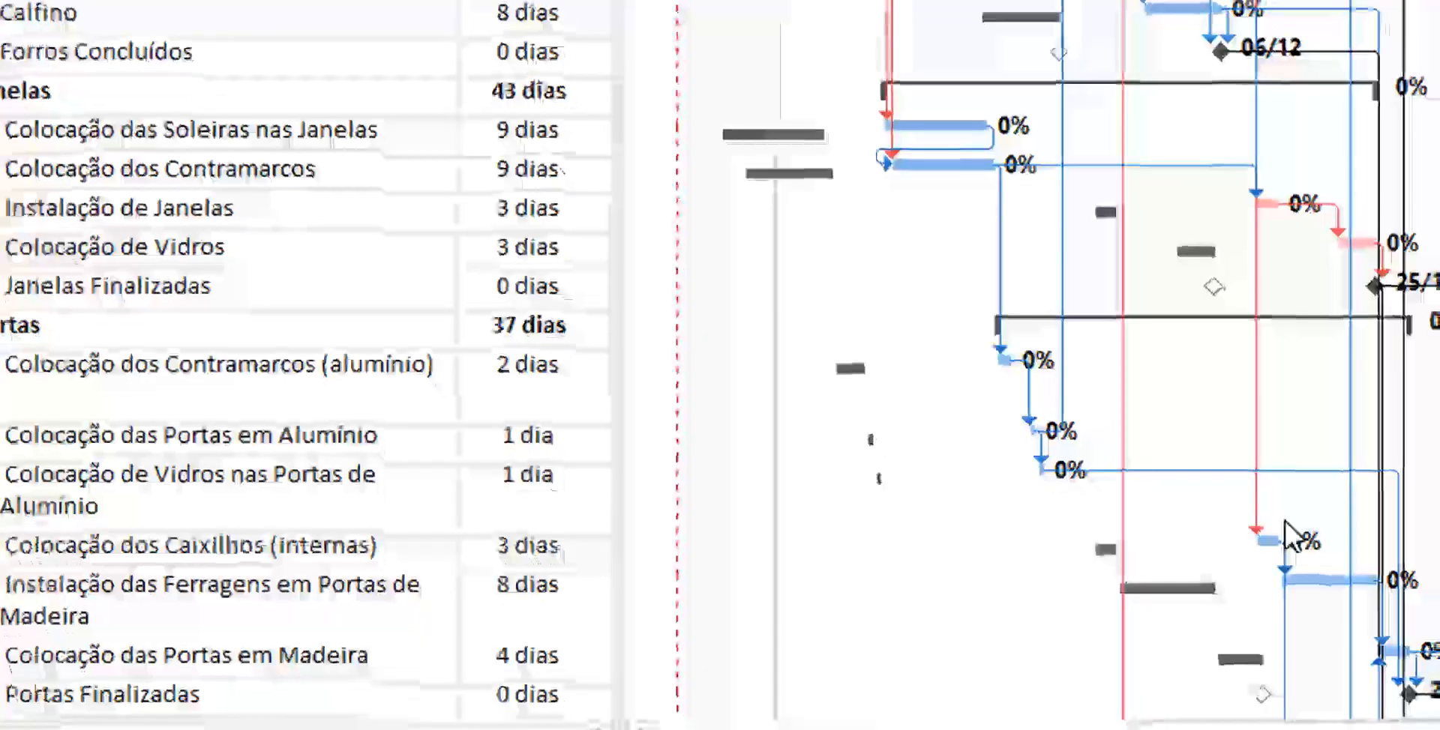
pyautogui.scroll(-3, 1294, 534)
pyautogui.scroll(3, 1294, 534)
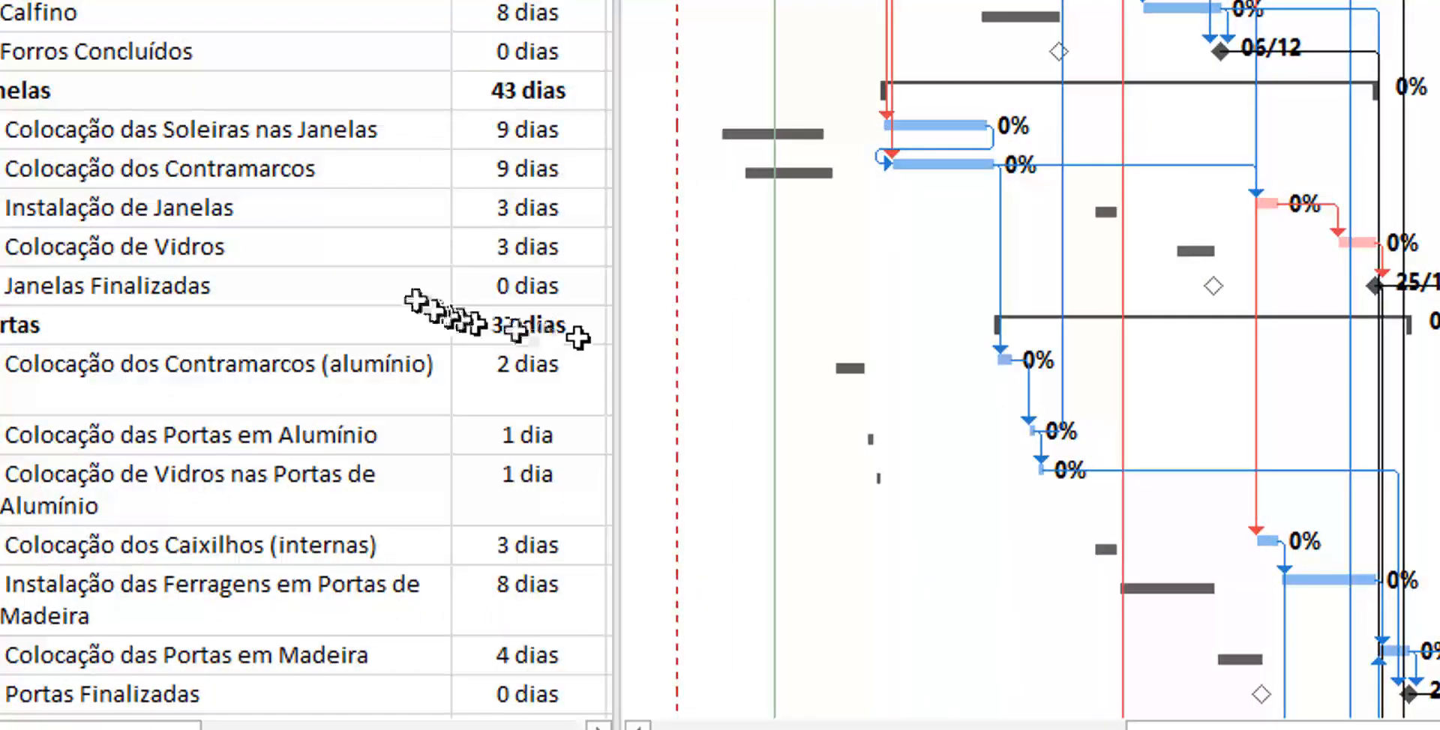
pyautogui.scroll(-10, 1100, 393)
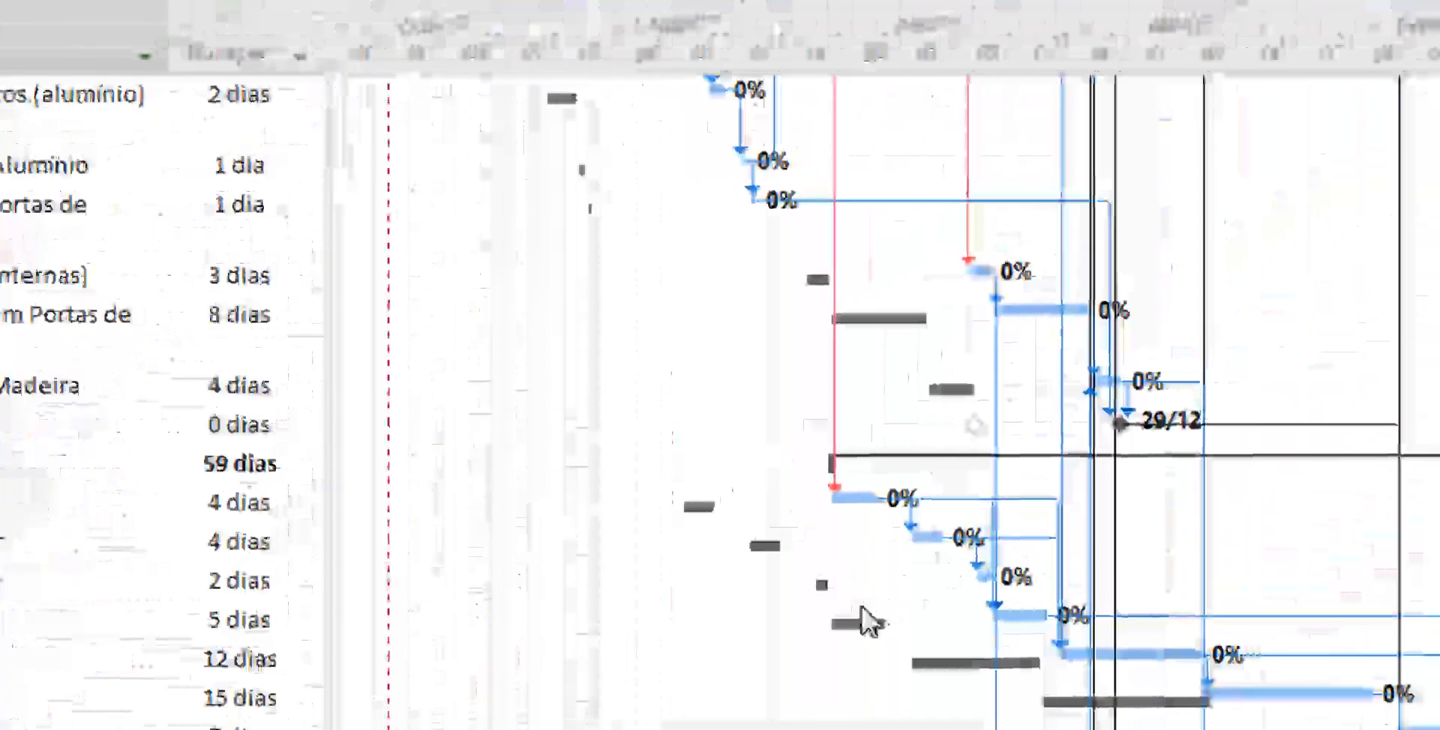
pyautogui.scroll(1, 1015, 593)
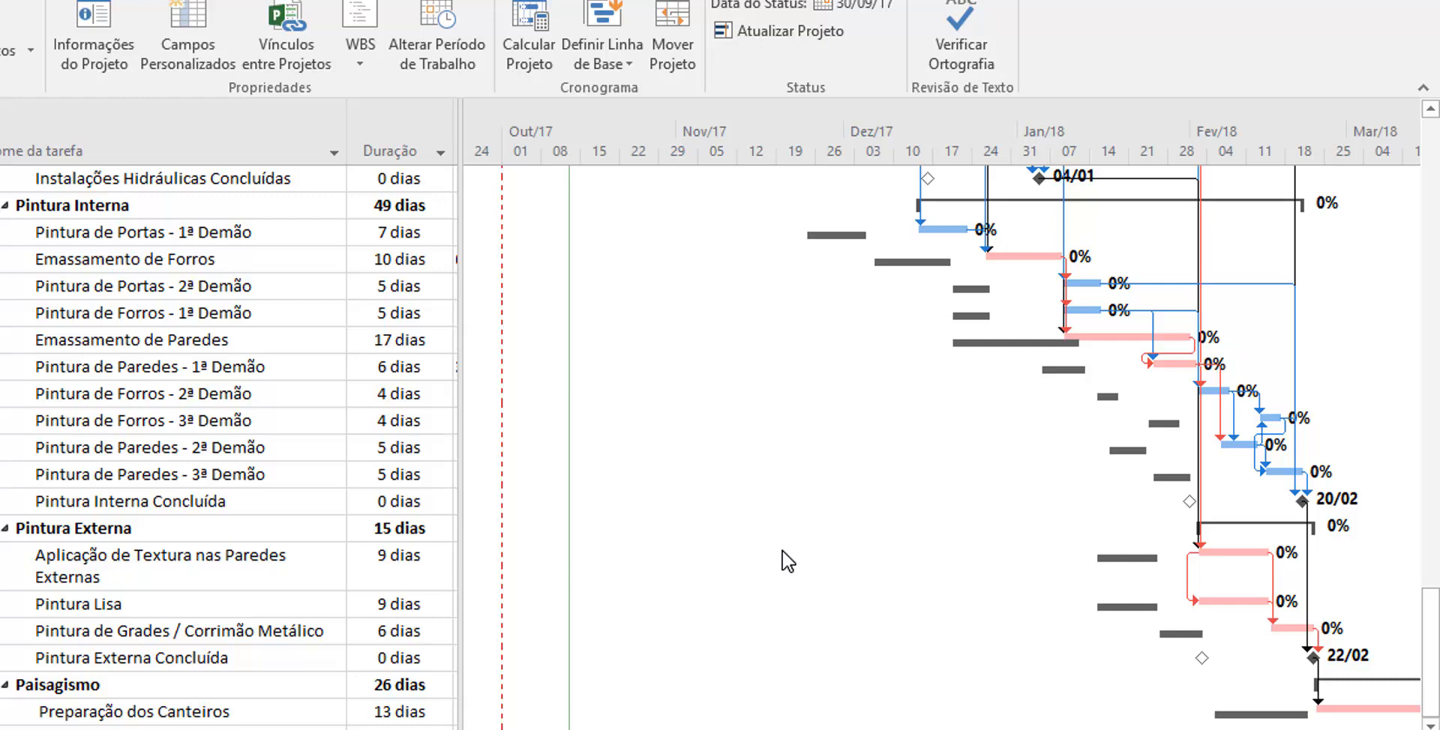
pyautogui.scroll(-1, 787, 557)
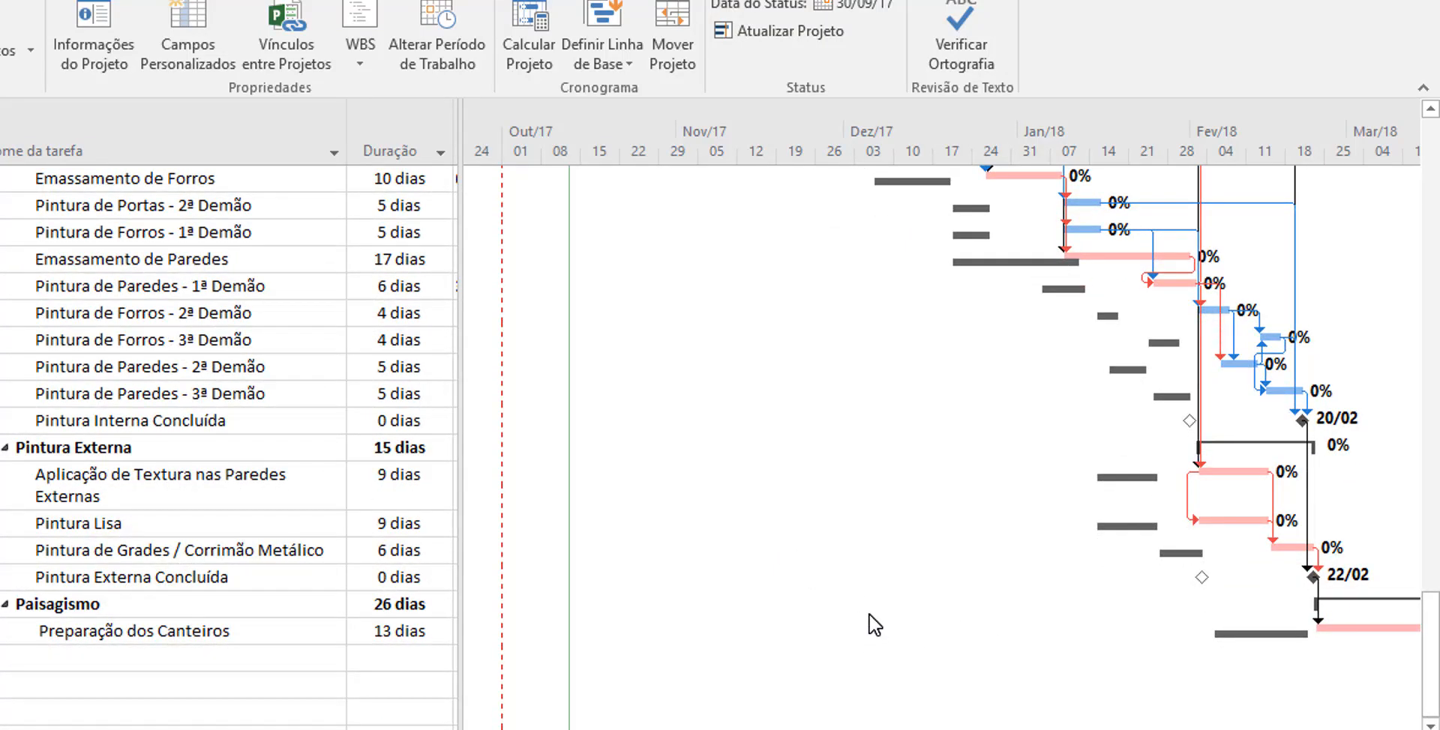
pyautogui.scroll(10, 872, 622)
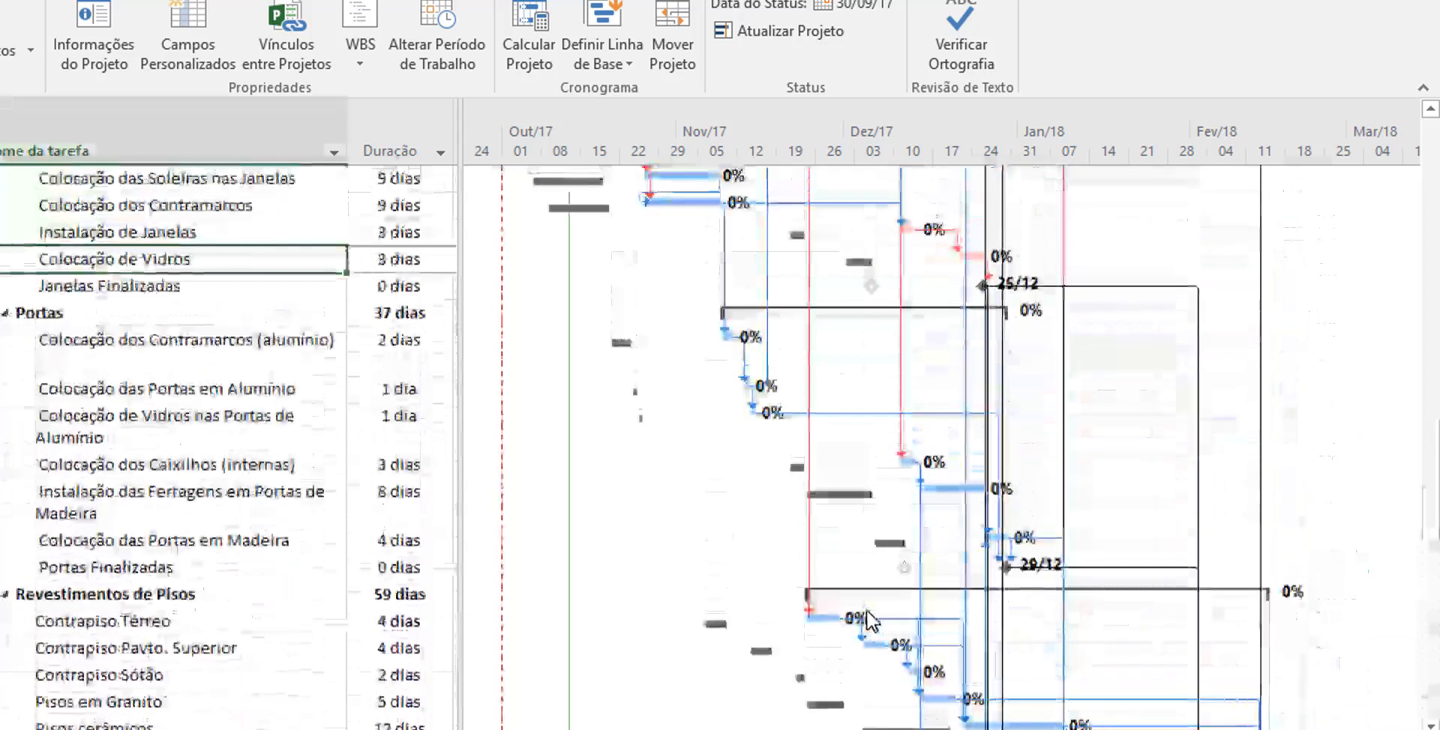
pyautogui.scroll(12, 862, 604)
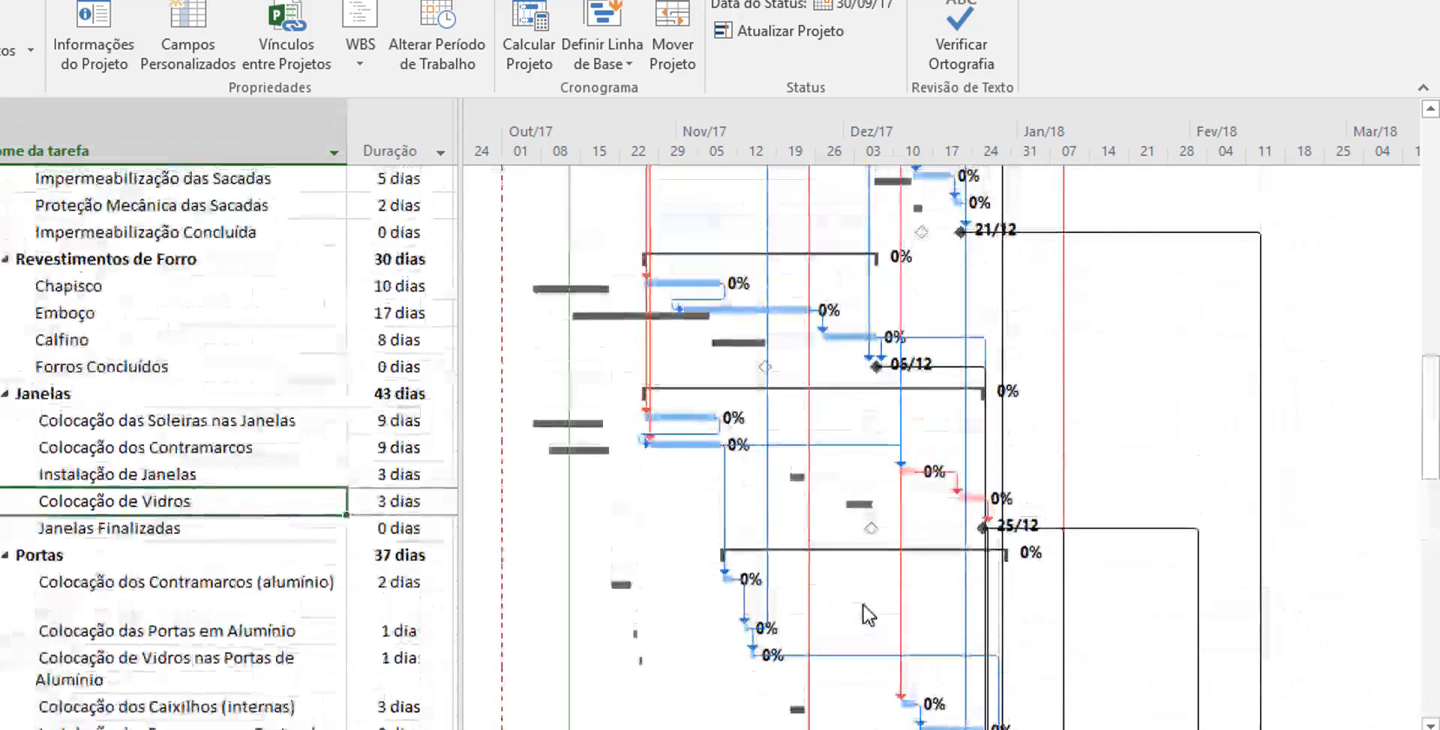
pyautogui.scroll(5, 868, 615)
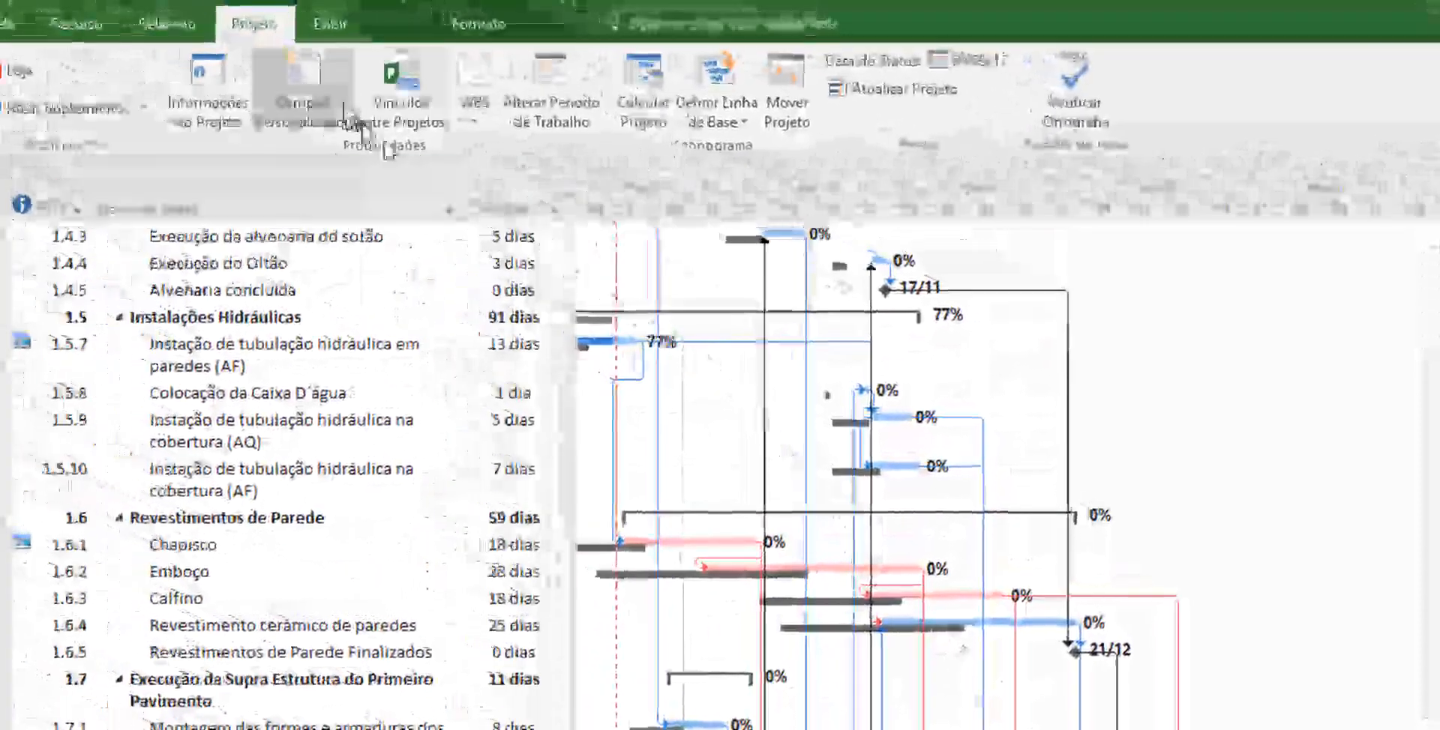
# - Filter the schedule with the built-in Crítica filter so only critical tasks are listed
pyautogui.click(326, 27)
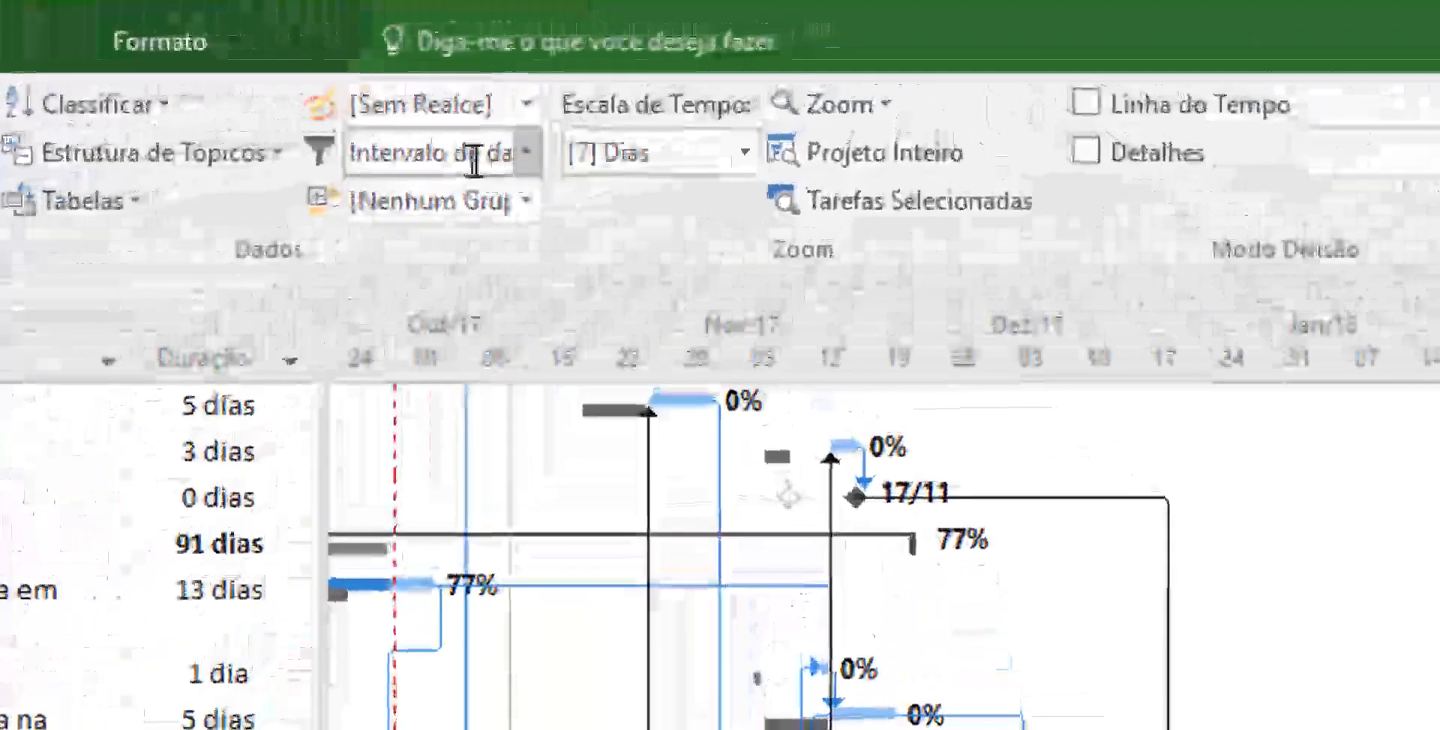
pyautogui.click(676, 95)
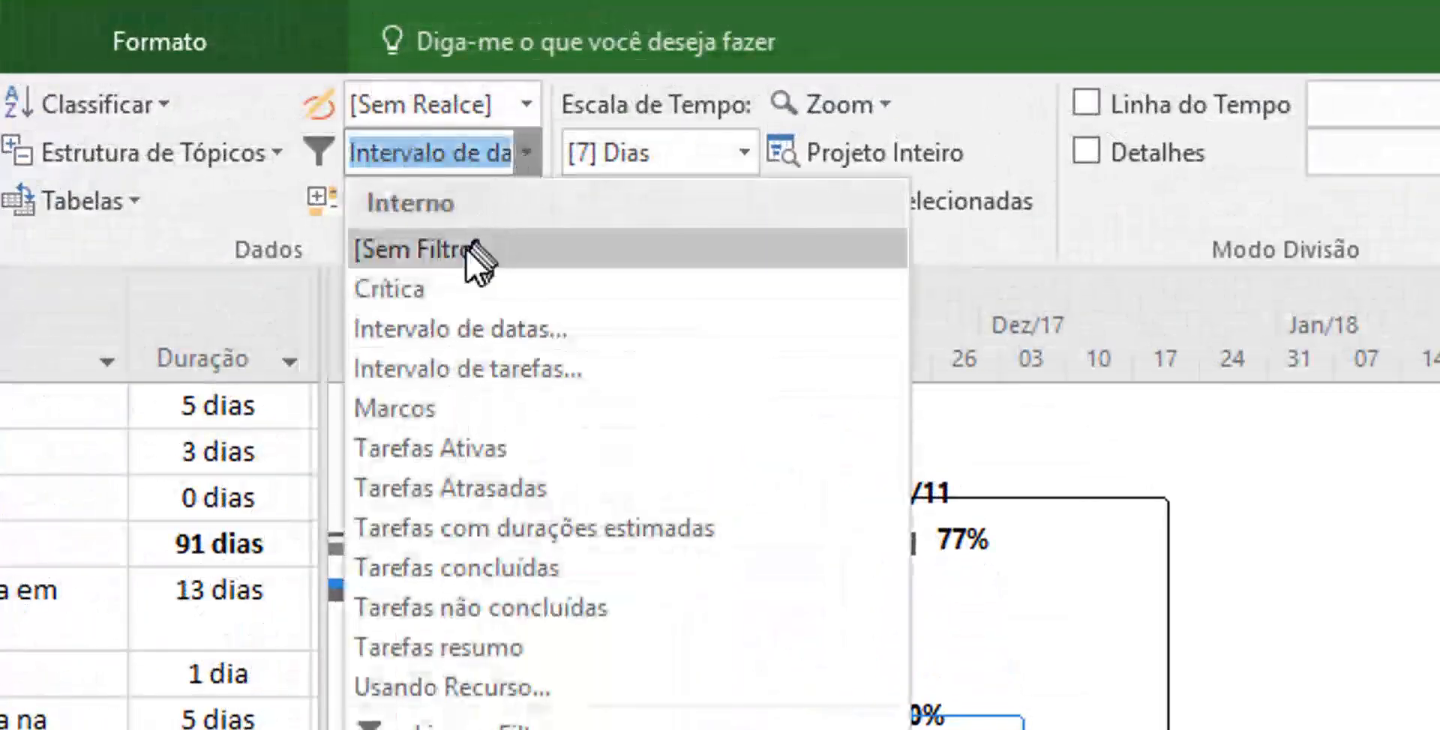
pyautogui.click(417, 292)
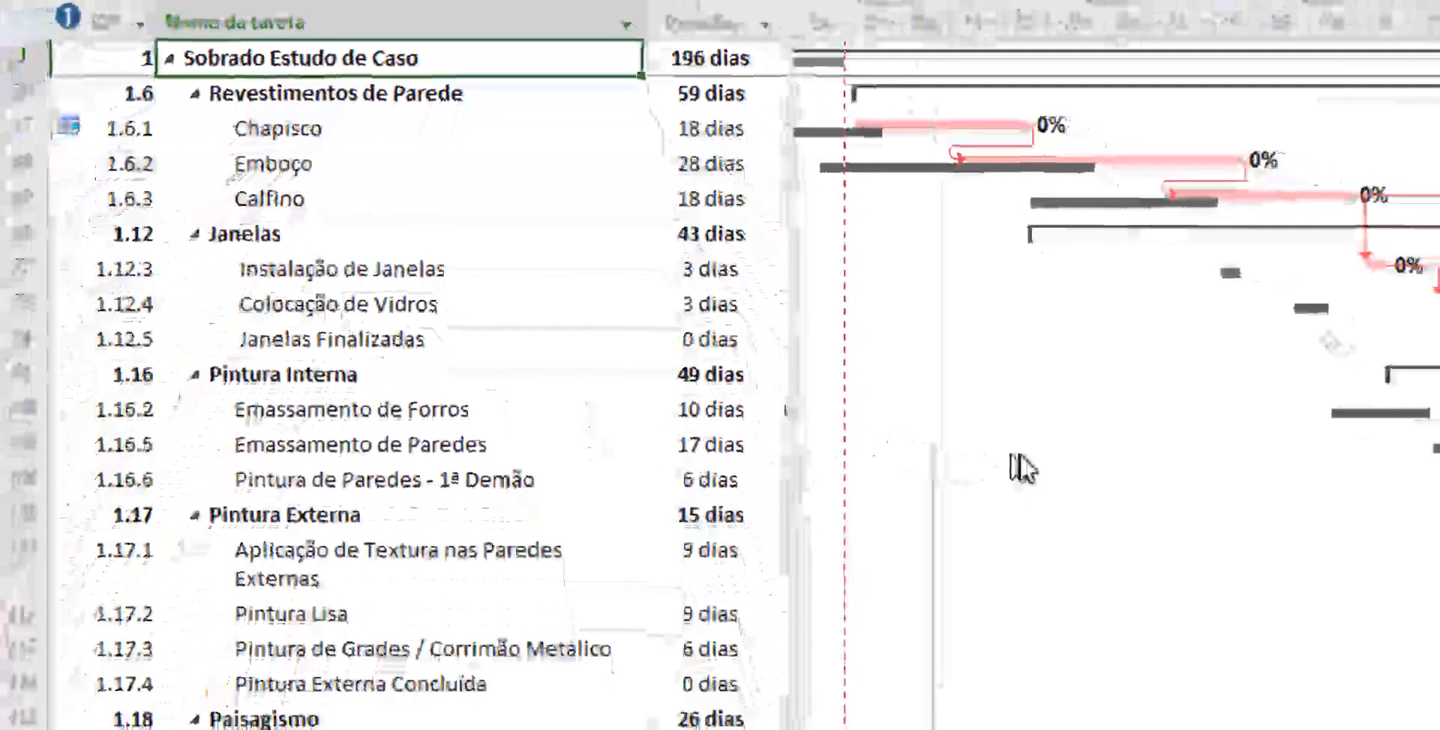
# - Zoom the Gantt timescale to the whole project (Projeto inteiro) for the filtered critical tasks
pyautogui.scroll(-3, 1020, 453)
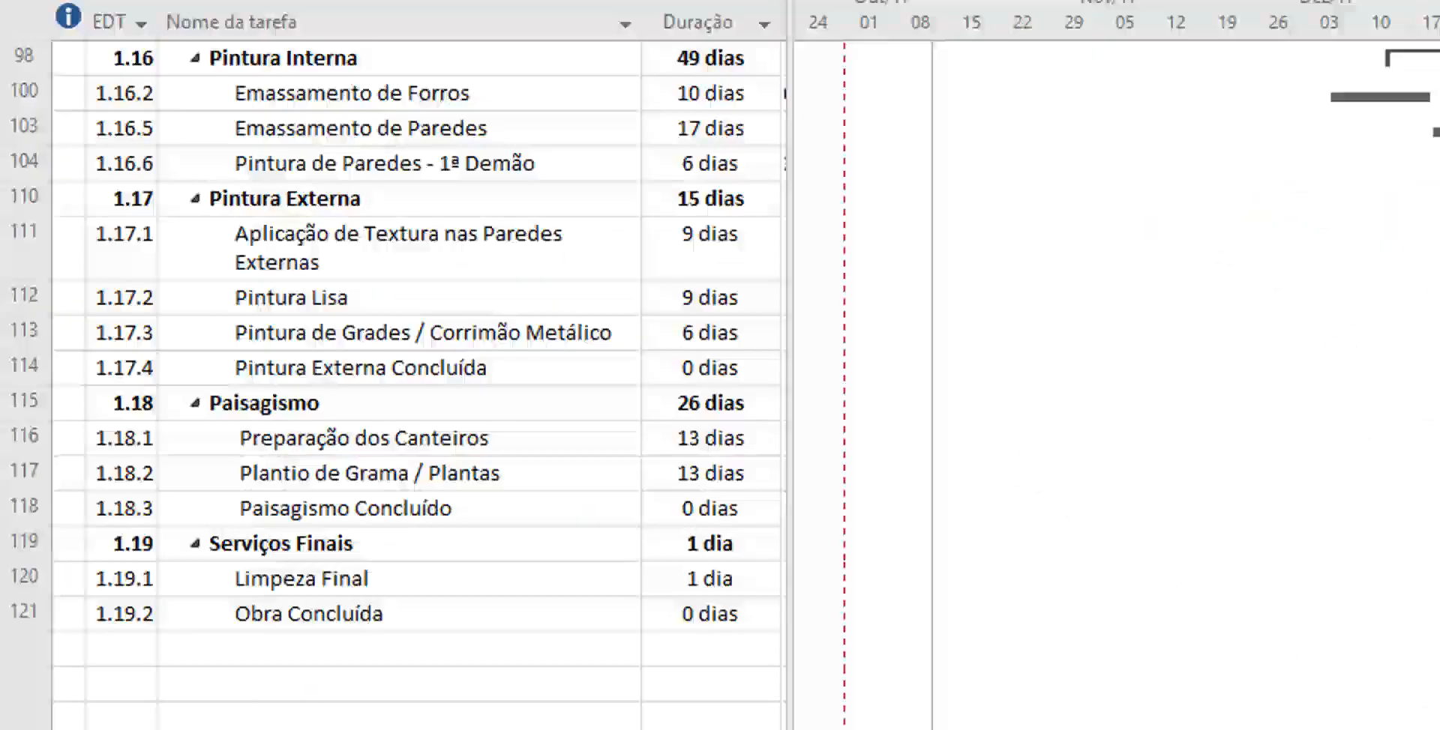
pyautogui.hscroll(4, 1116, 385)
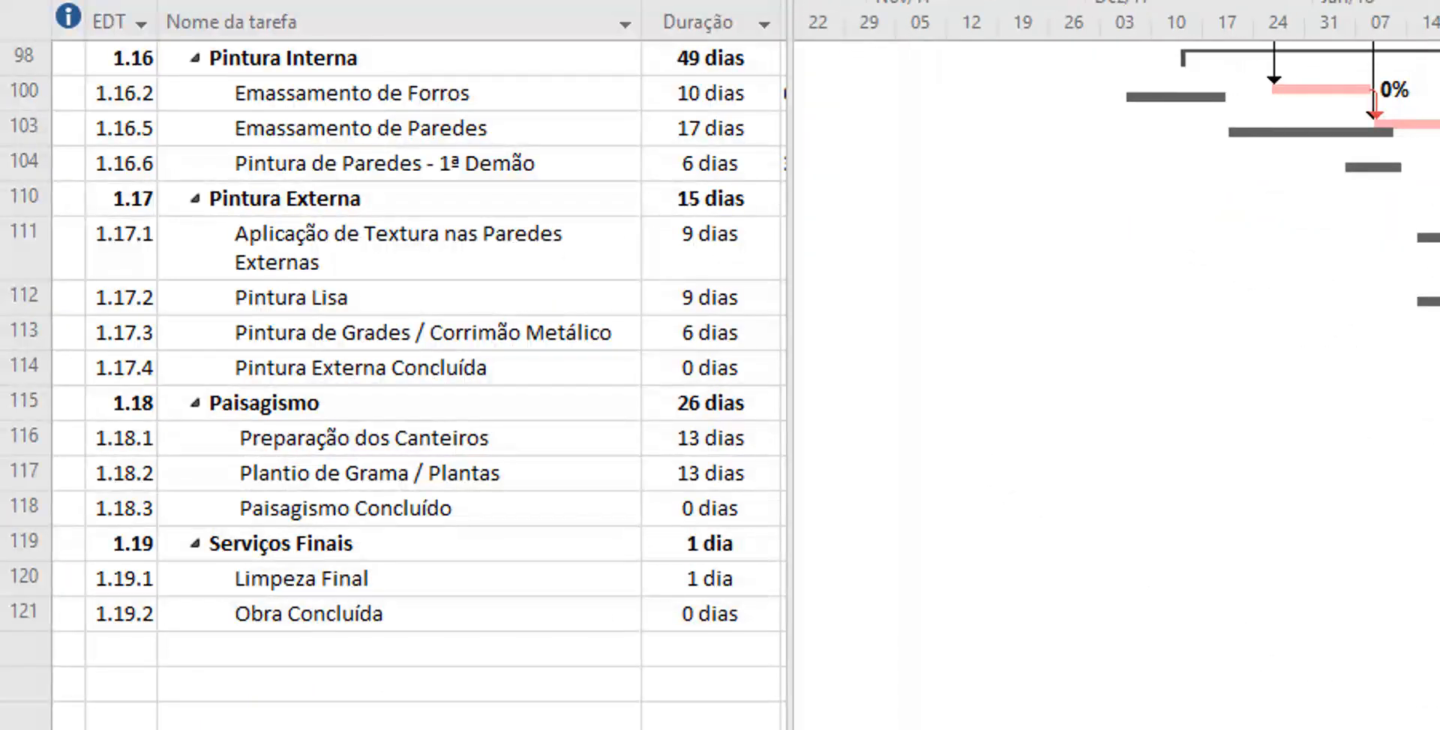
pyautogui.rightClick(1199, 9)
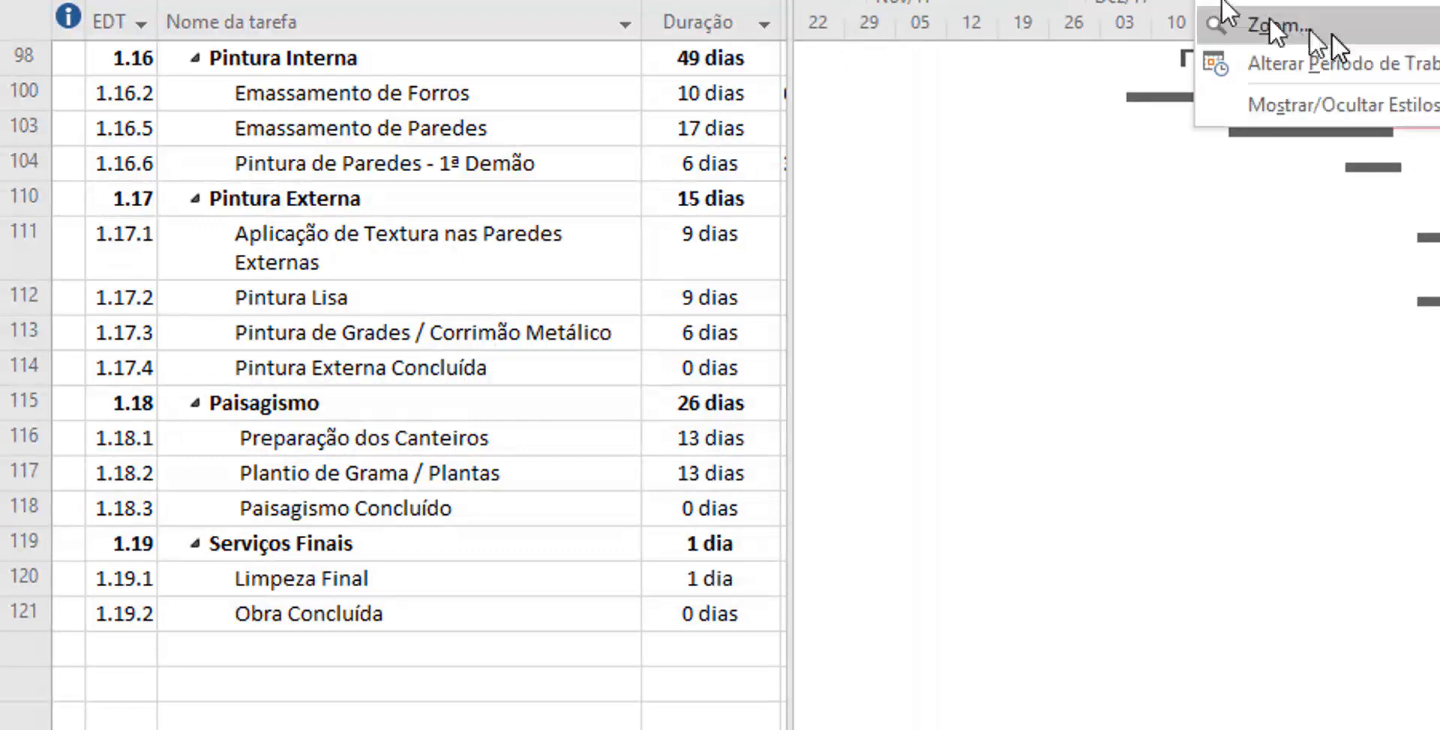
pyautogui.click(1290, 30)
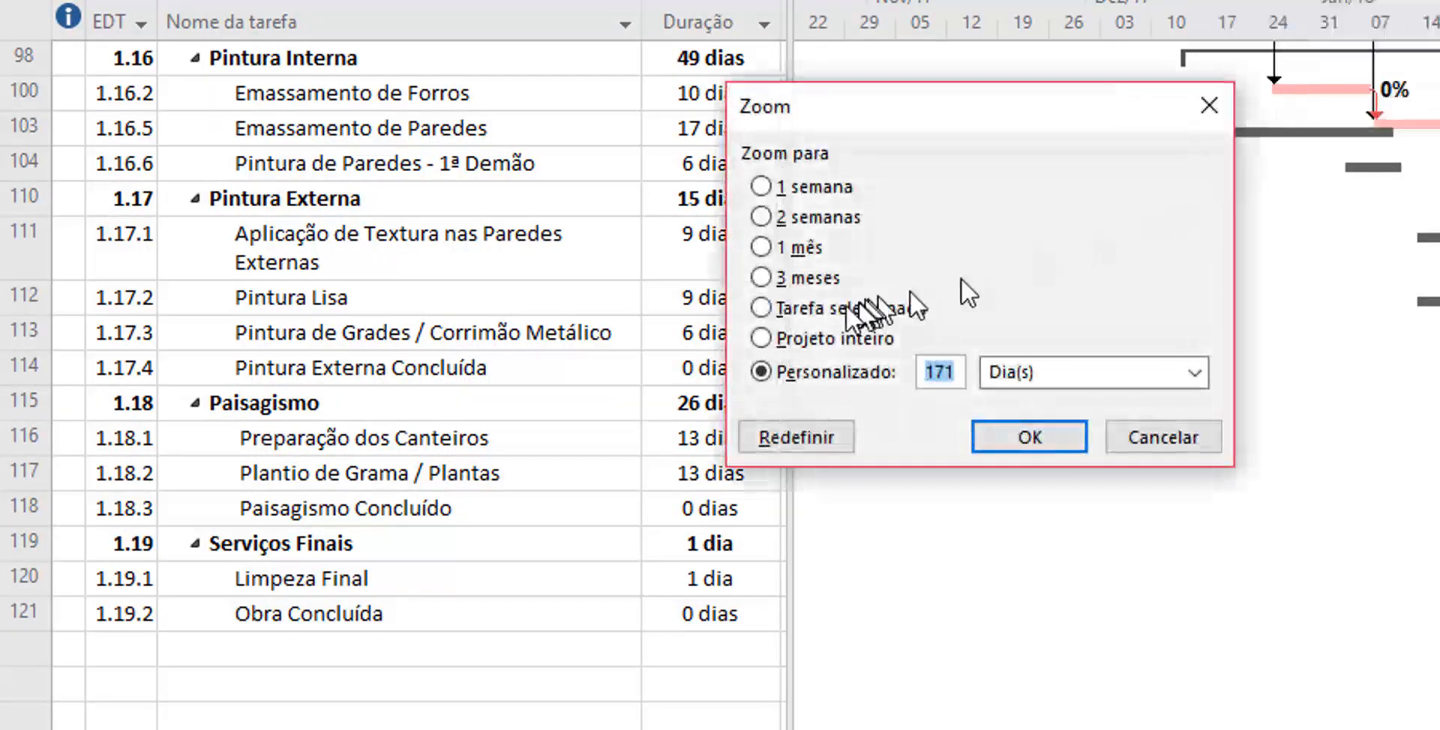
pyautogui.click(817, 337)
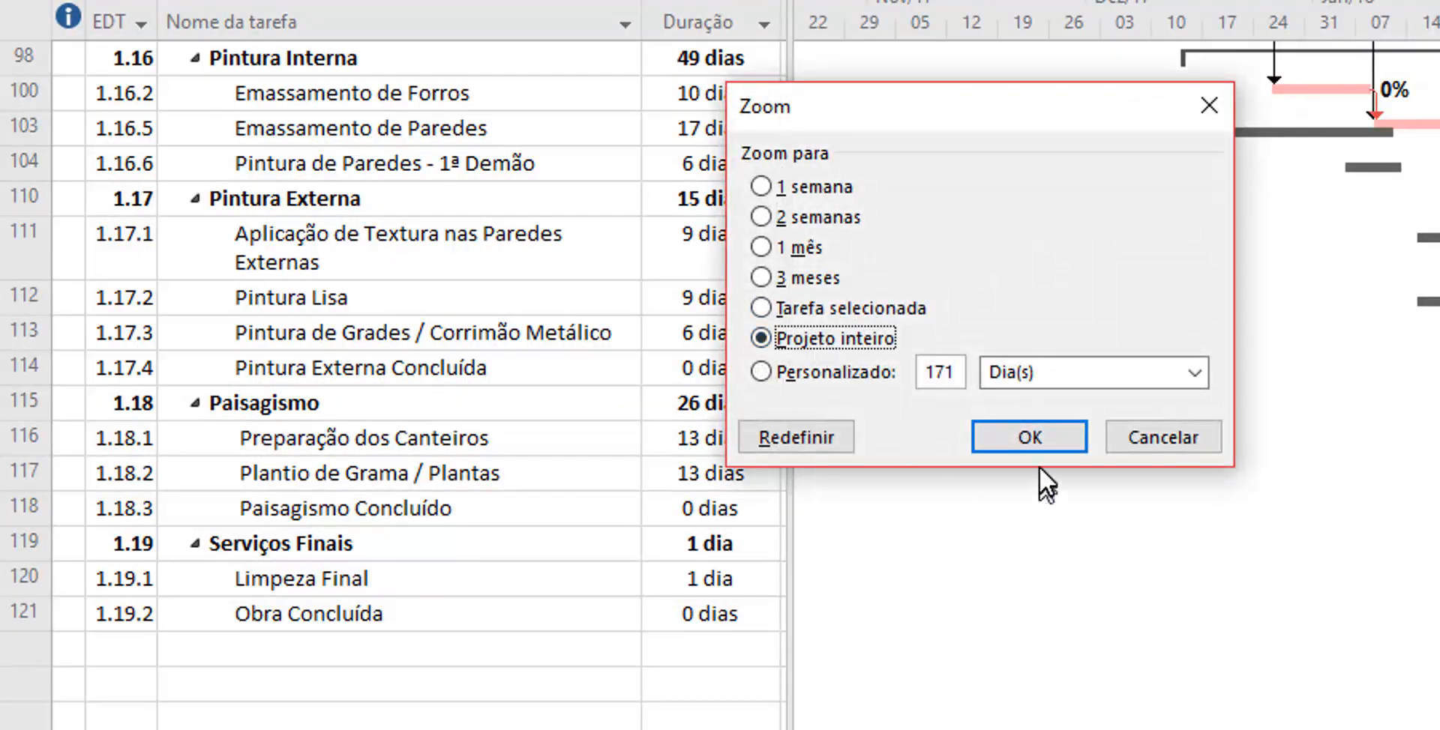
pyautogui.click(1033, 429)
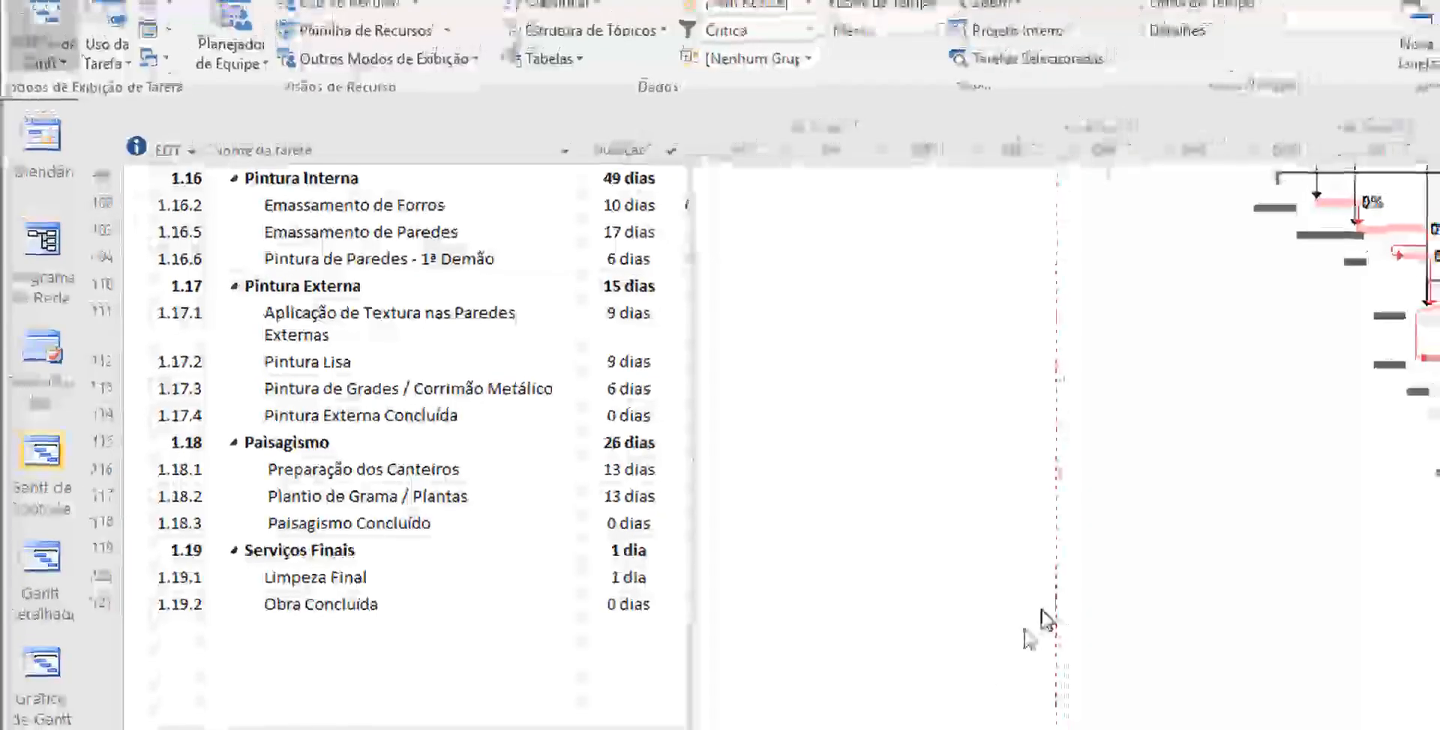
# - Examine the critical path's bars, links and baseline offsets from Revestimentos de Parede down to Obra Concluída
pyautogui.hscroll(4, 1065, 447)
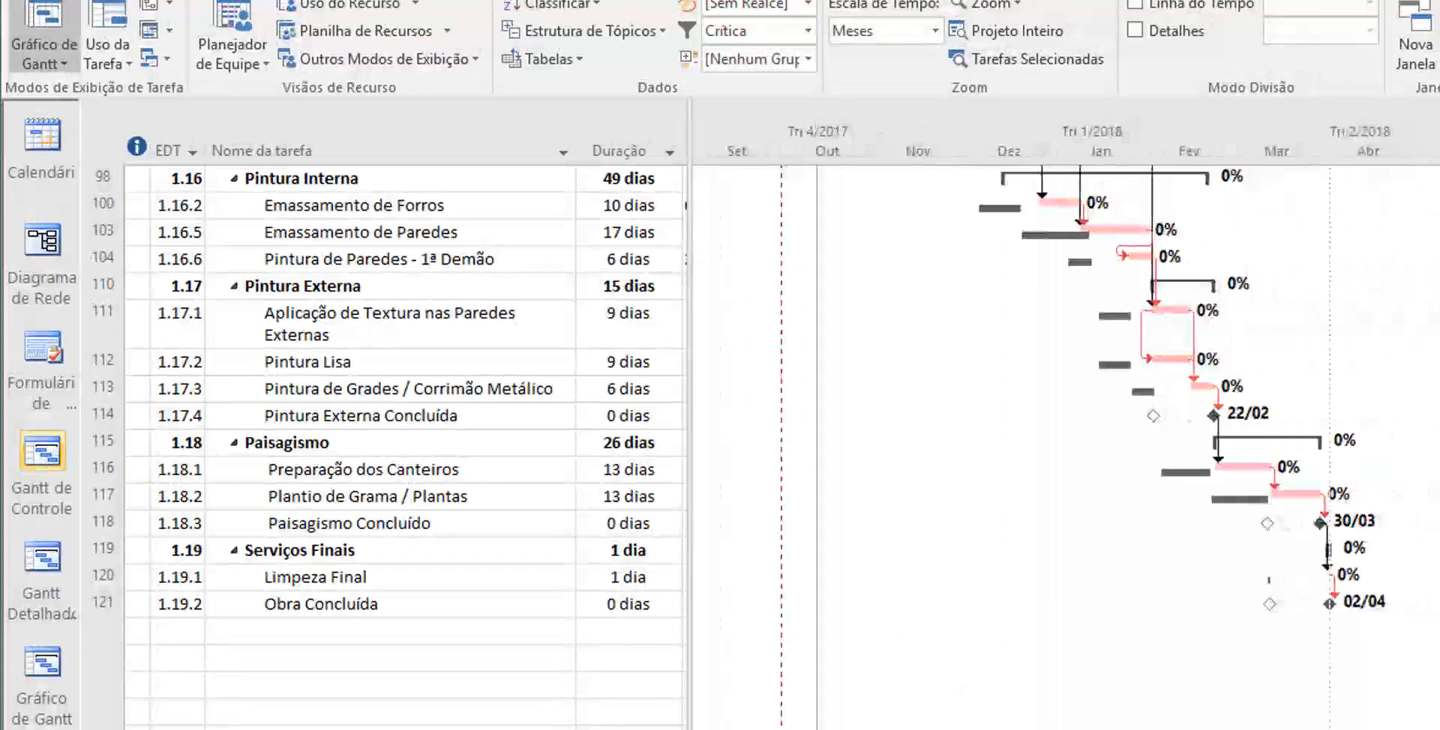
pyautogui.scroll(3, 1048, 639)
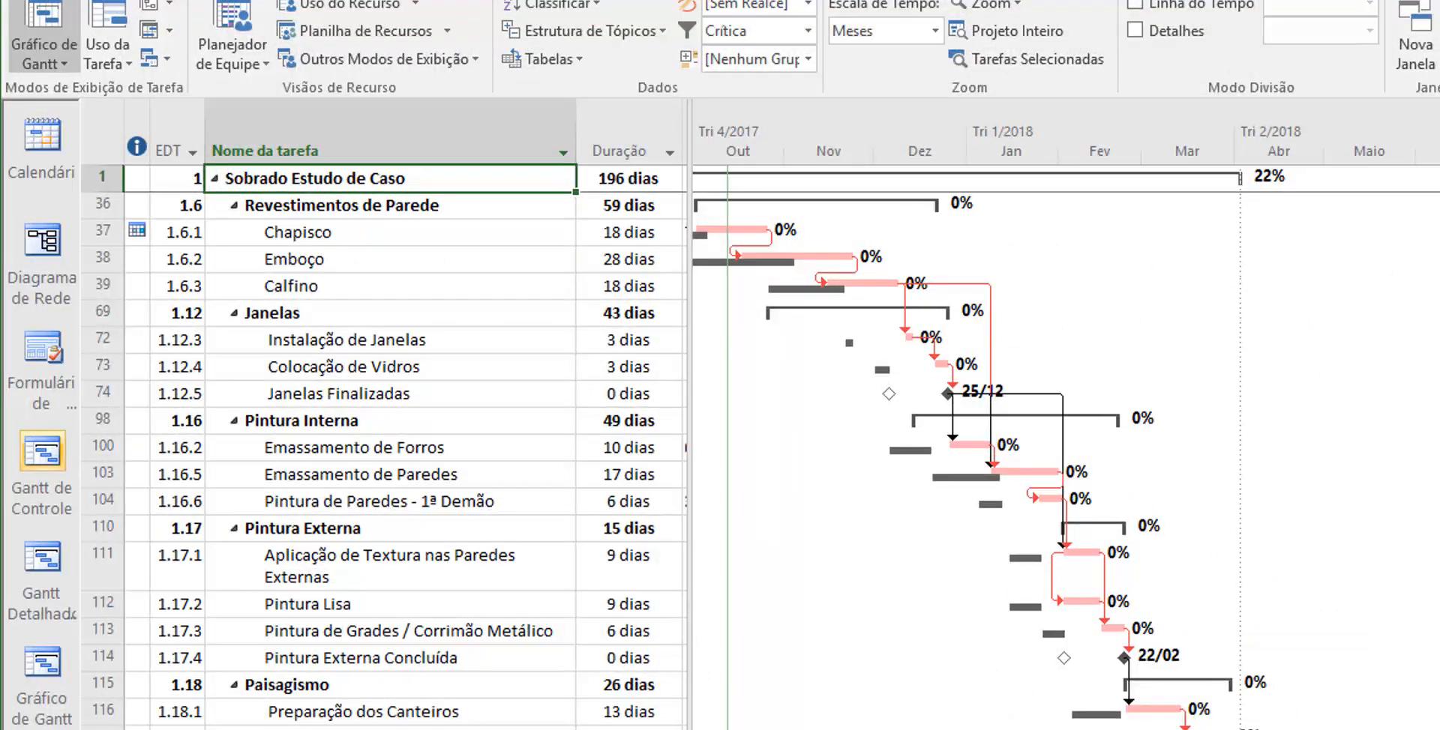
pyautogui.hscroll(-1, 1065, 447)
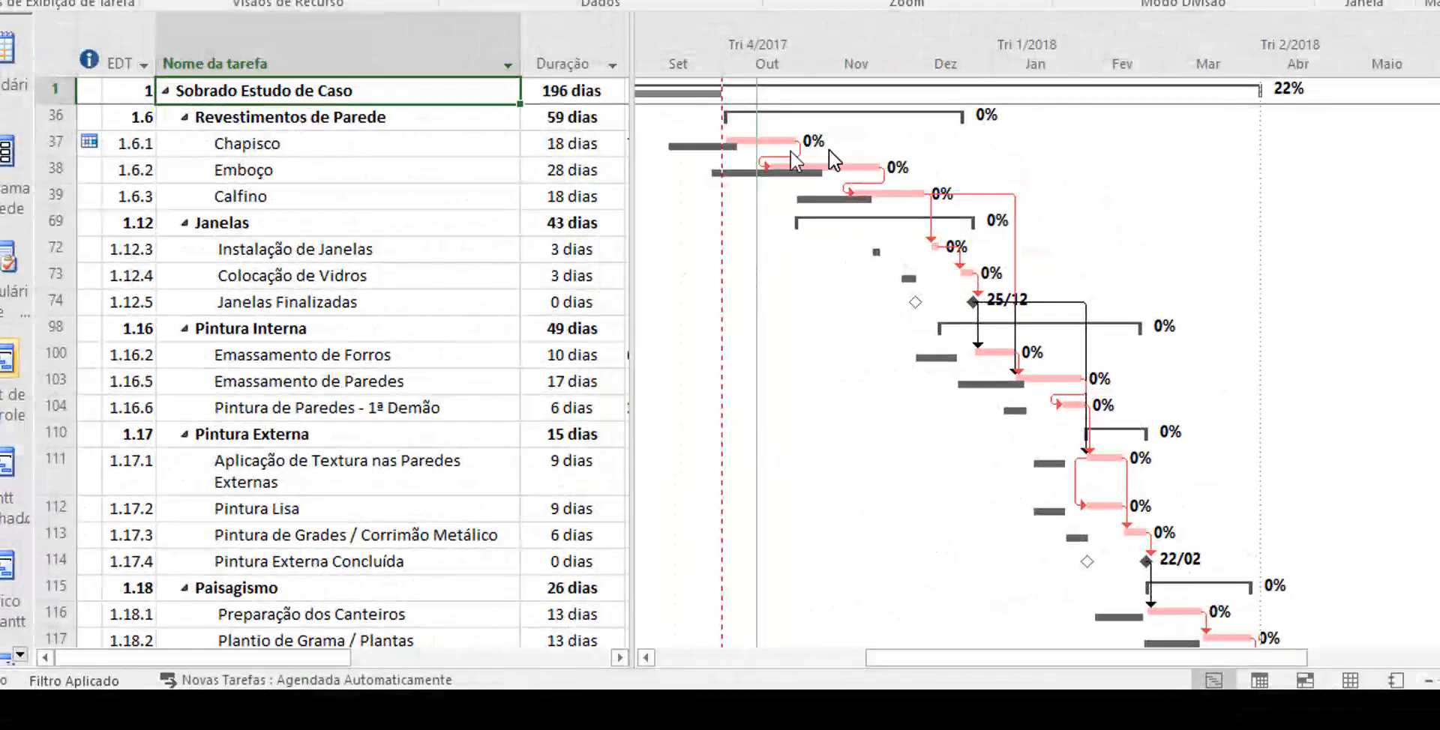
pyautogui.scroll(-2, 847, 300)
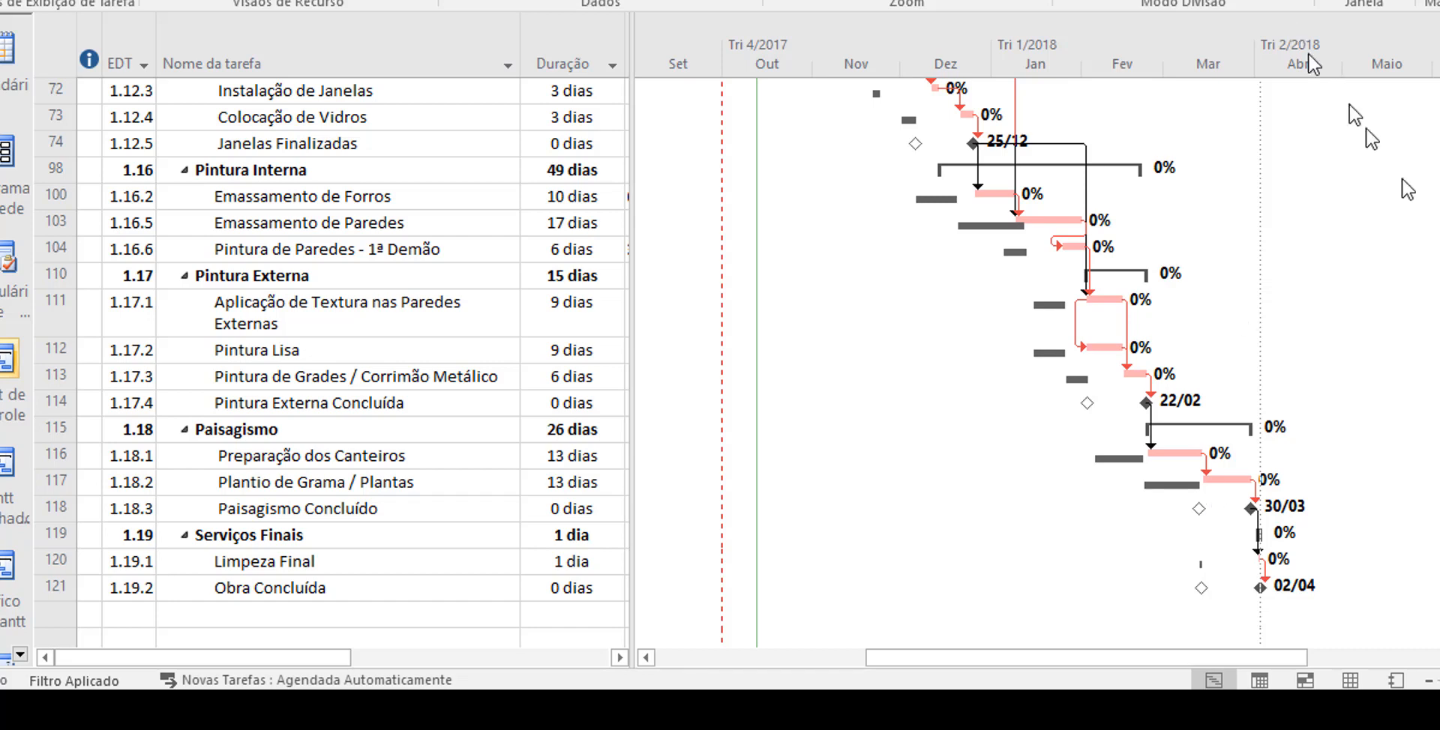
pyautogui.scroll(2, 1268, 373)
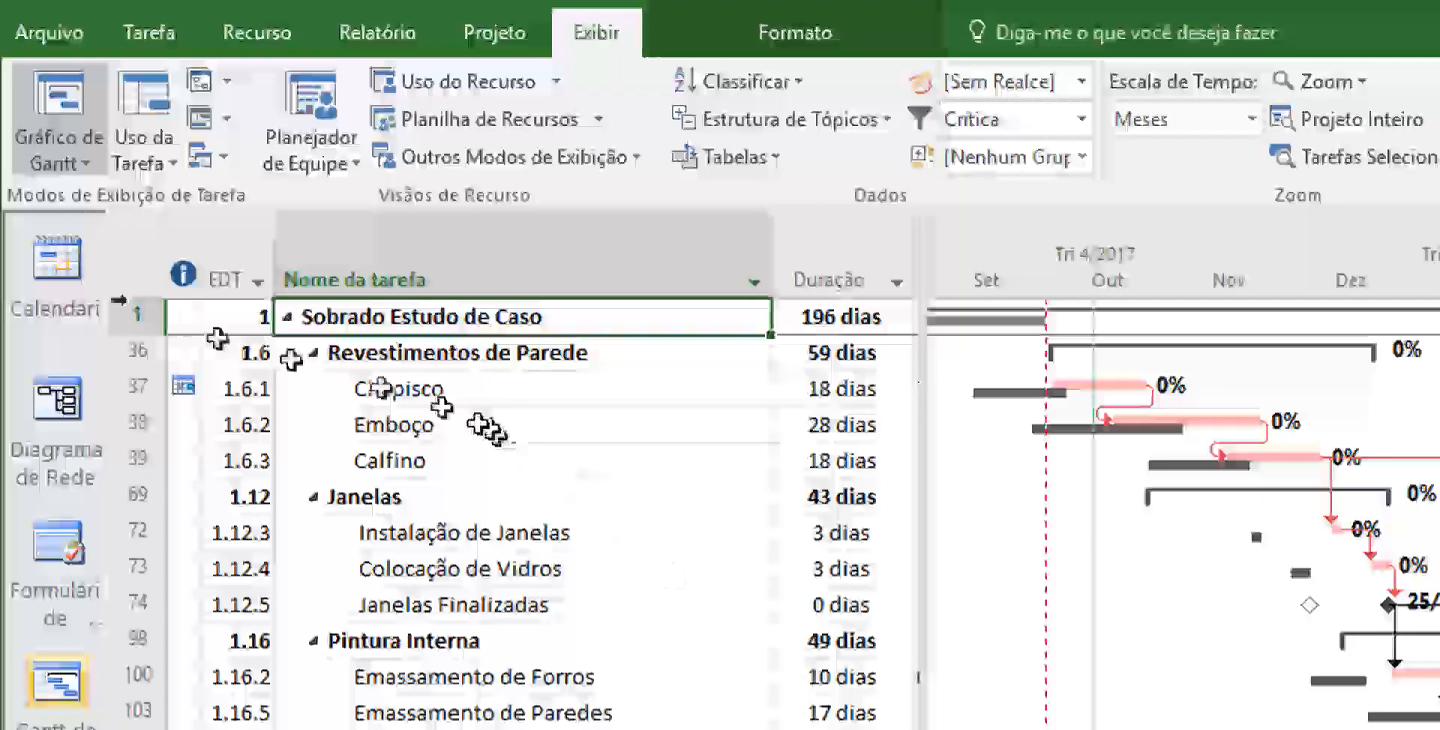
# - Switch to the Gantt Detalhado view and shrink the task table so it ends after the Duração column
pyautogui.click(80, 162)
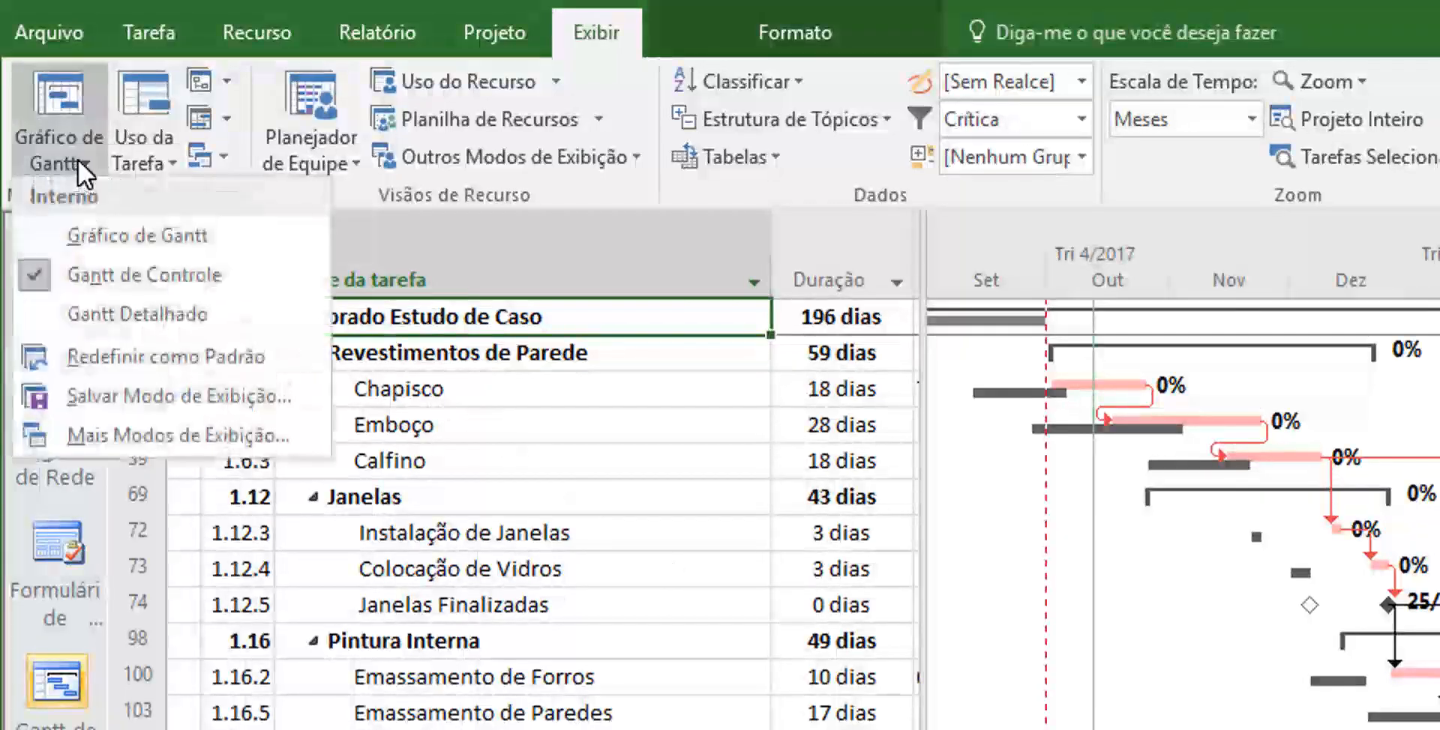
pyautogui.click(98, 315)
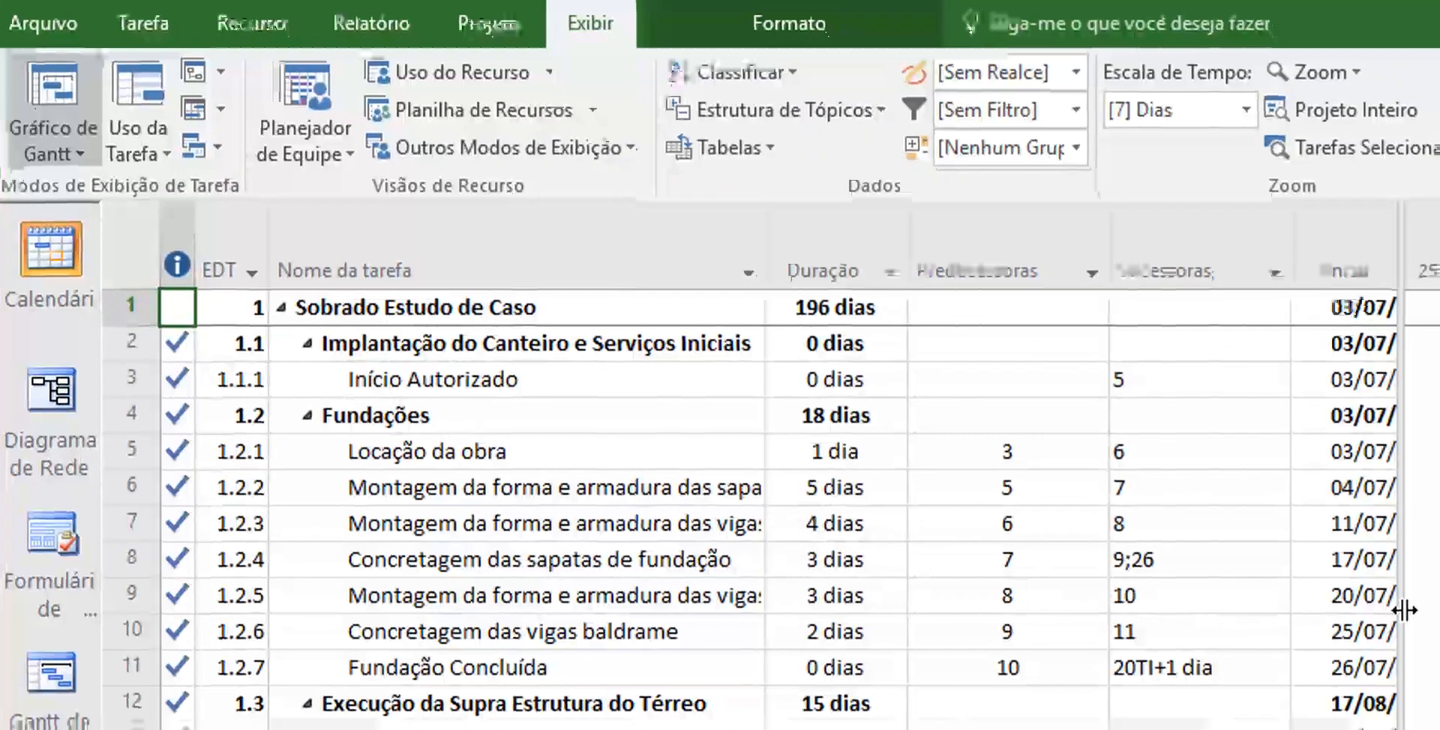
pyautogui.moveTo(1395, 606); pyautogui.dragTo(916, 595)
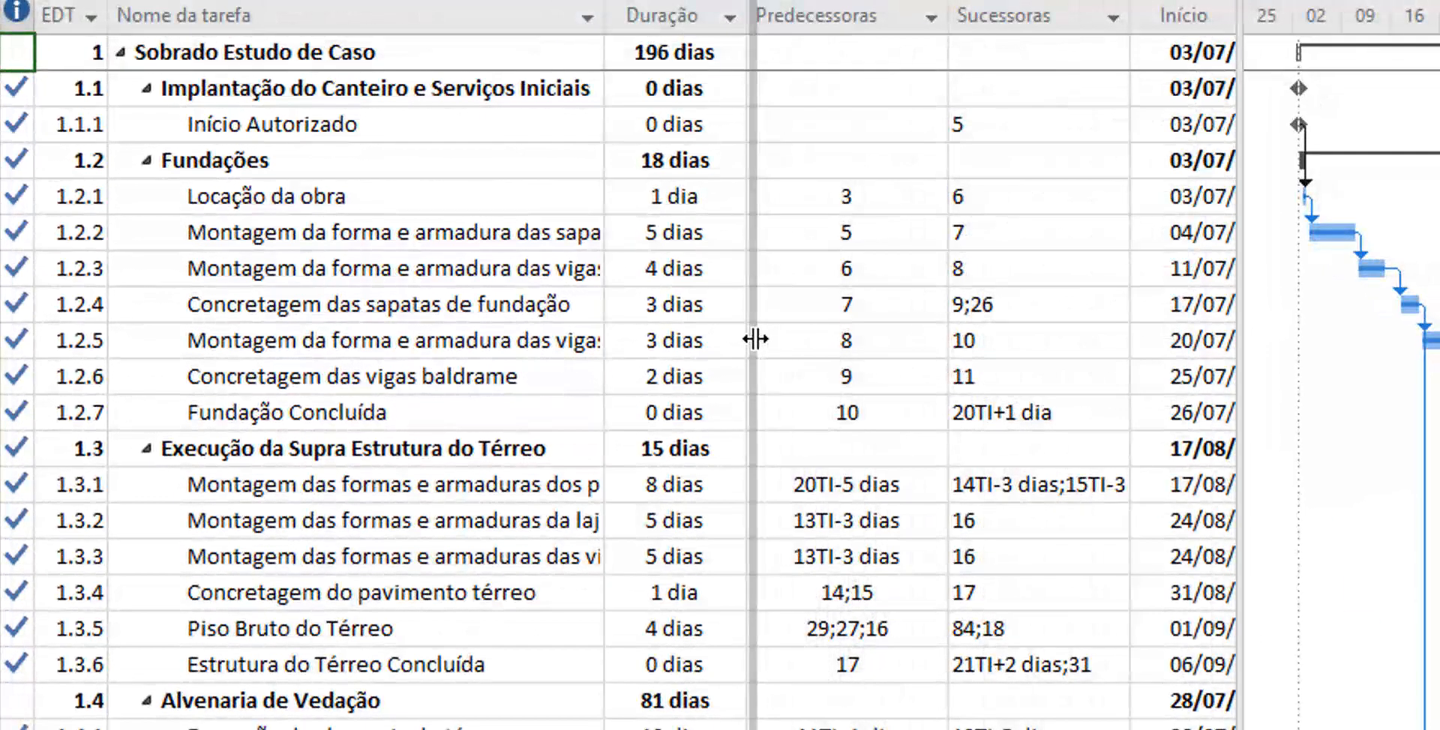
pyautogui.moveTo(755, 340); pyautogui.dragTo(752, 340)
pyautogui.scroll(-7, 375, 374)
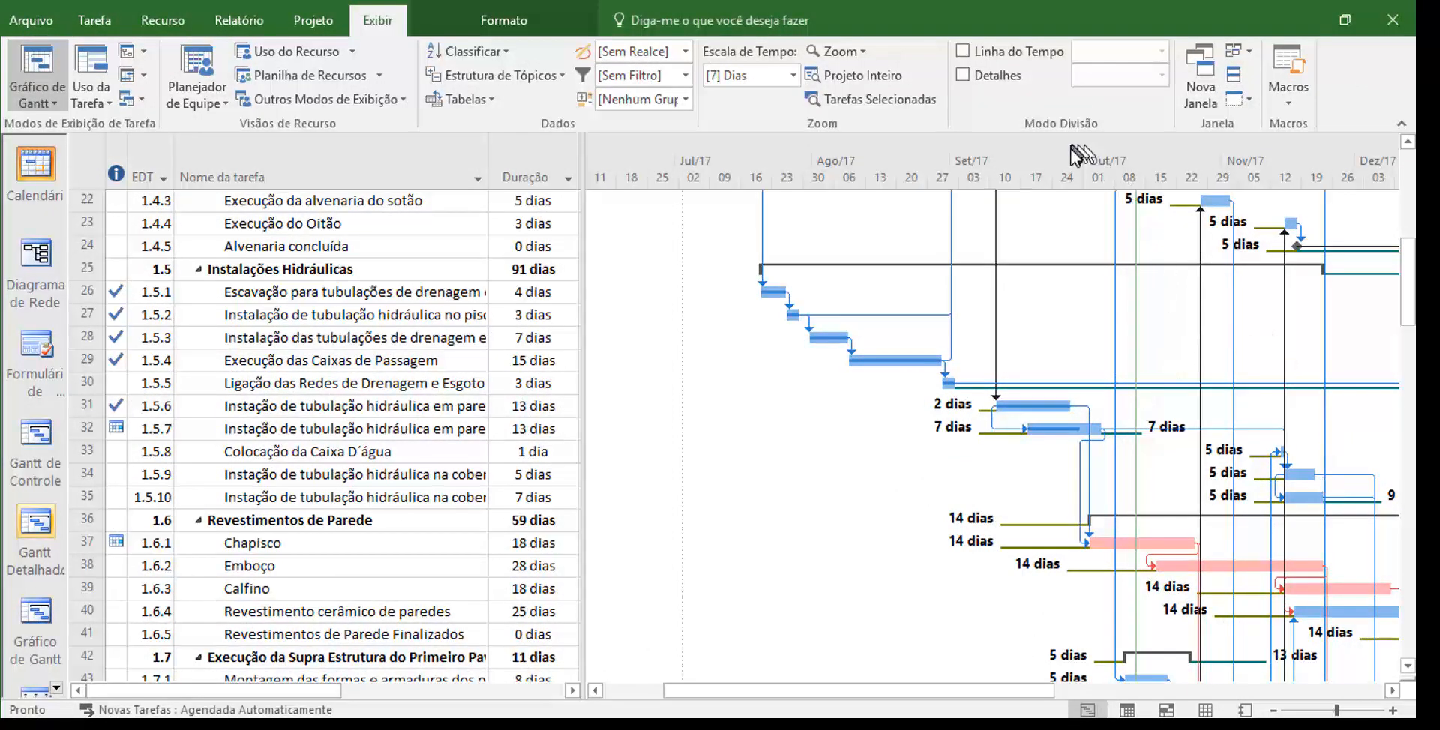
pyautogui.rightClick(1123, 150)
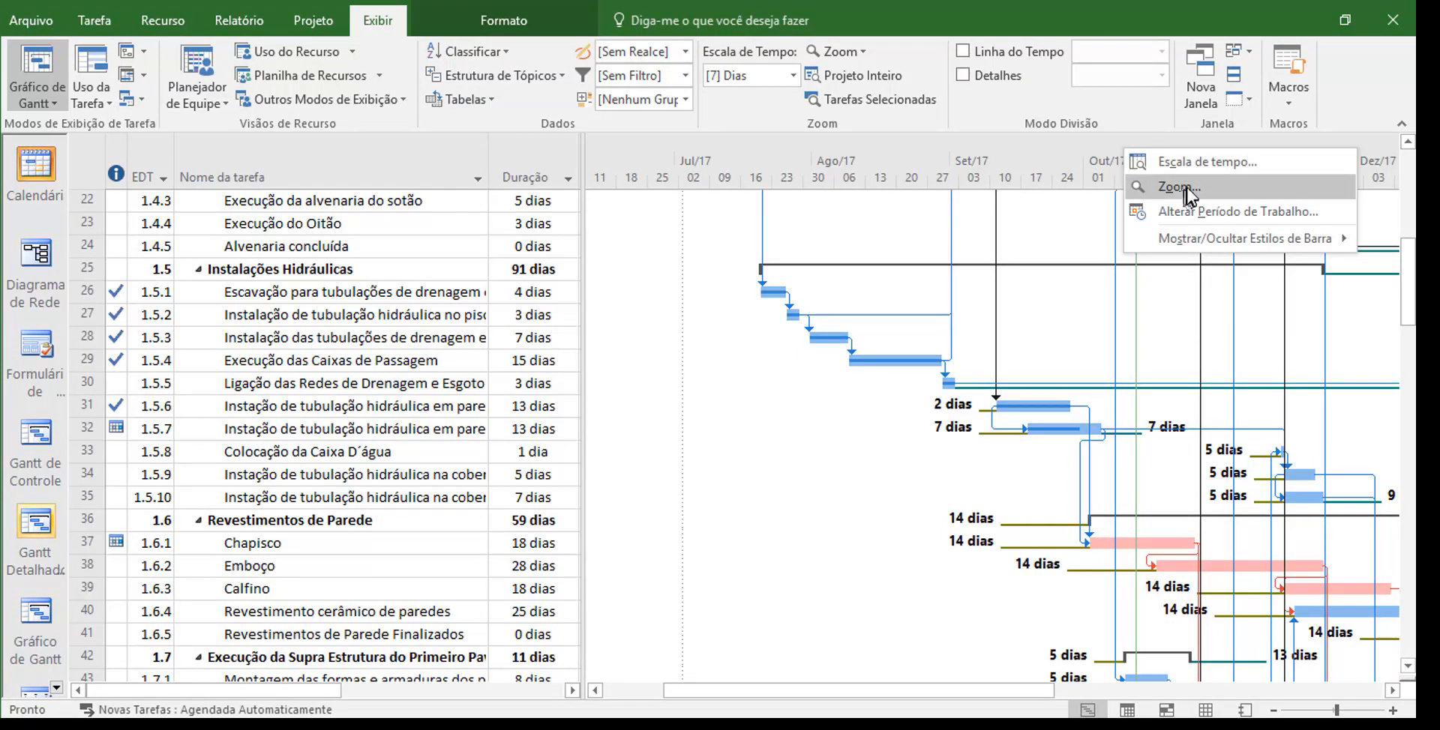
pyautogui.click(1192, 161)
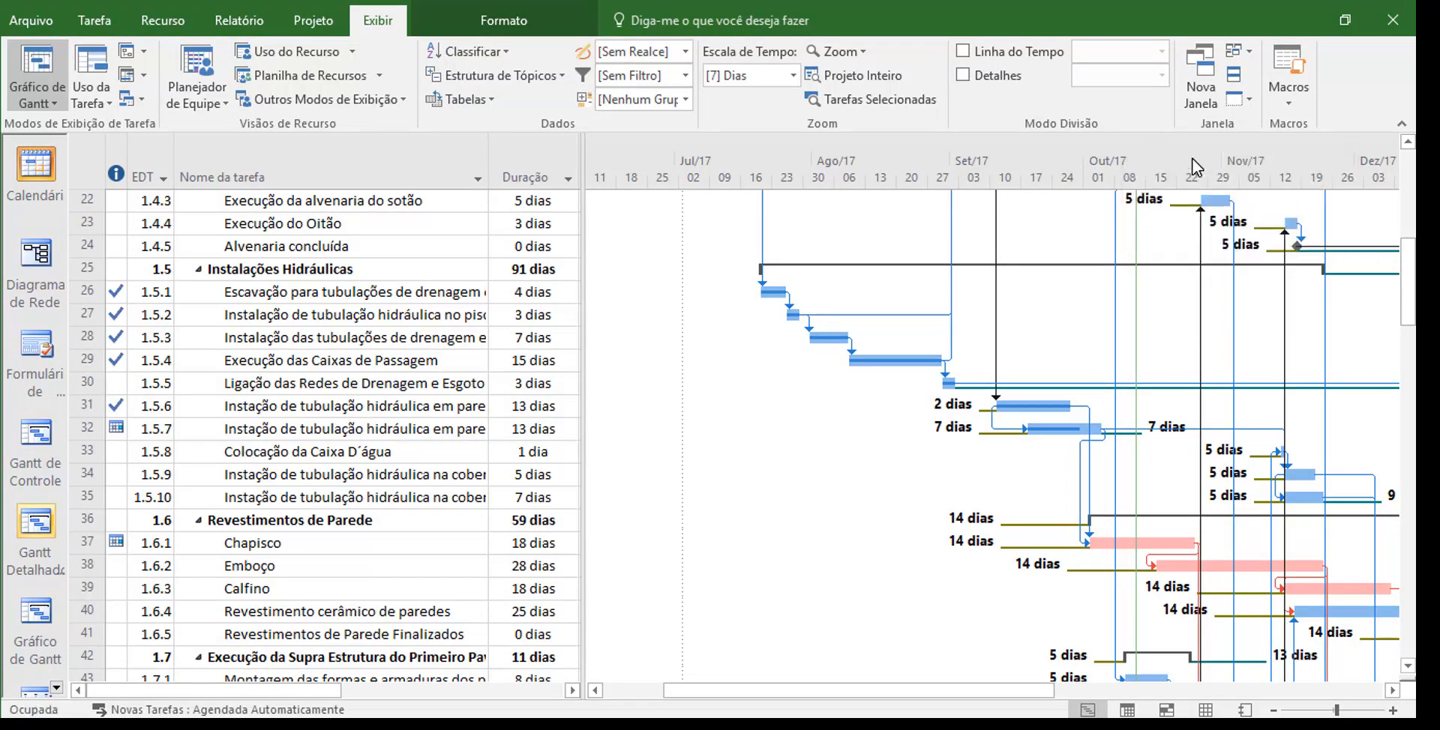
pyautogui.click(1017, 528)
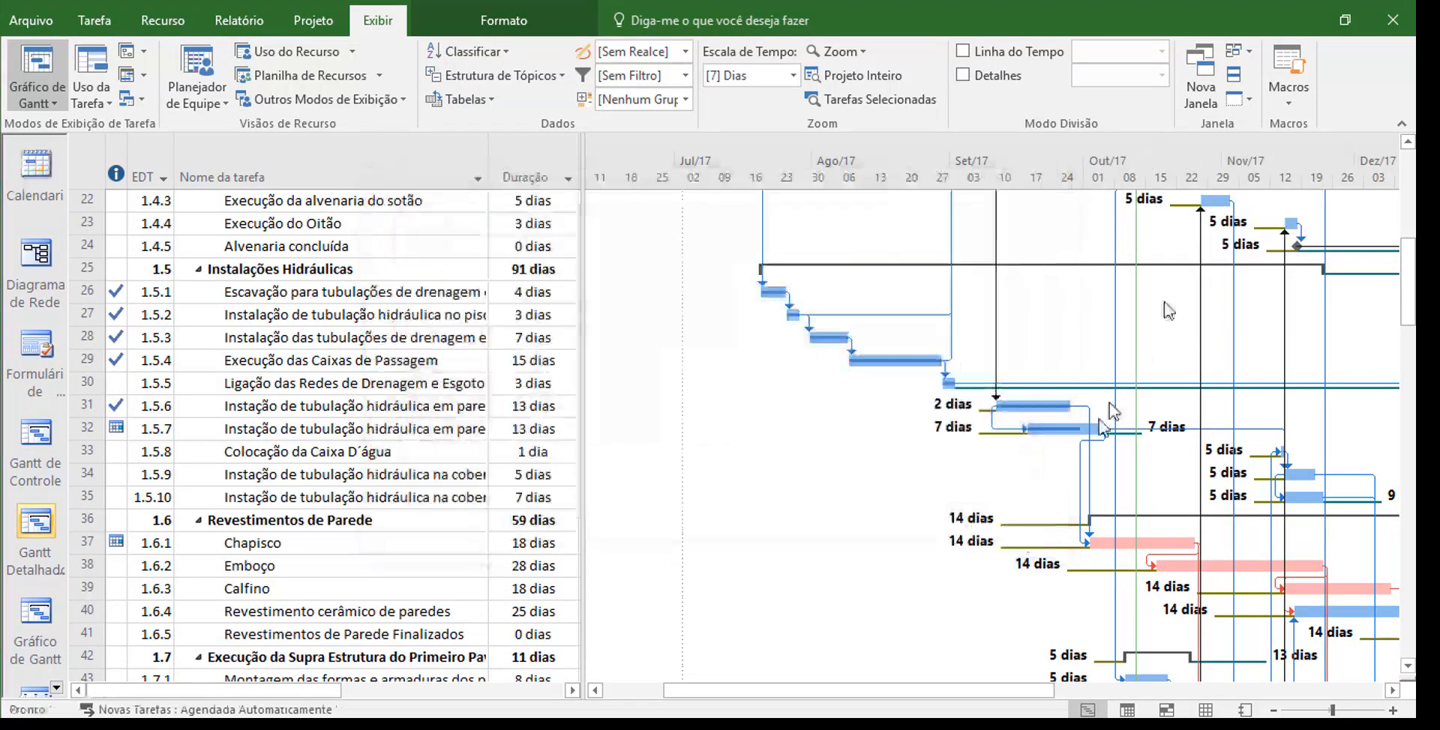
# - Zoom the detailed Gantt's timescale to Projeto inteiro and bring the Alvenaria de Vedação and Instalações Hidráulicas tasks into view
pyautogui.rightClick(1168, 160)
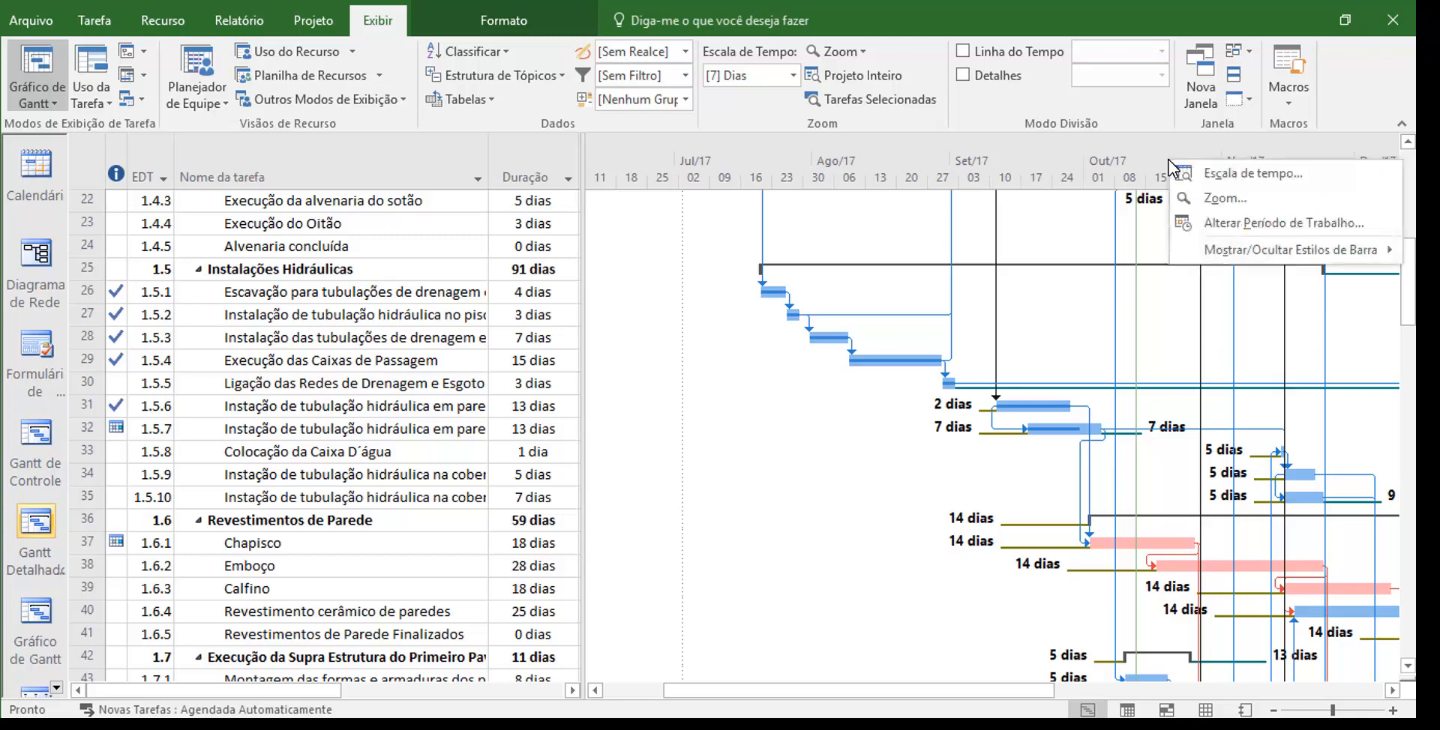
pyautogui.click(1244, 199)
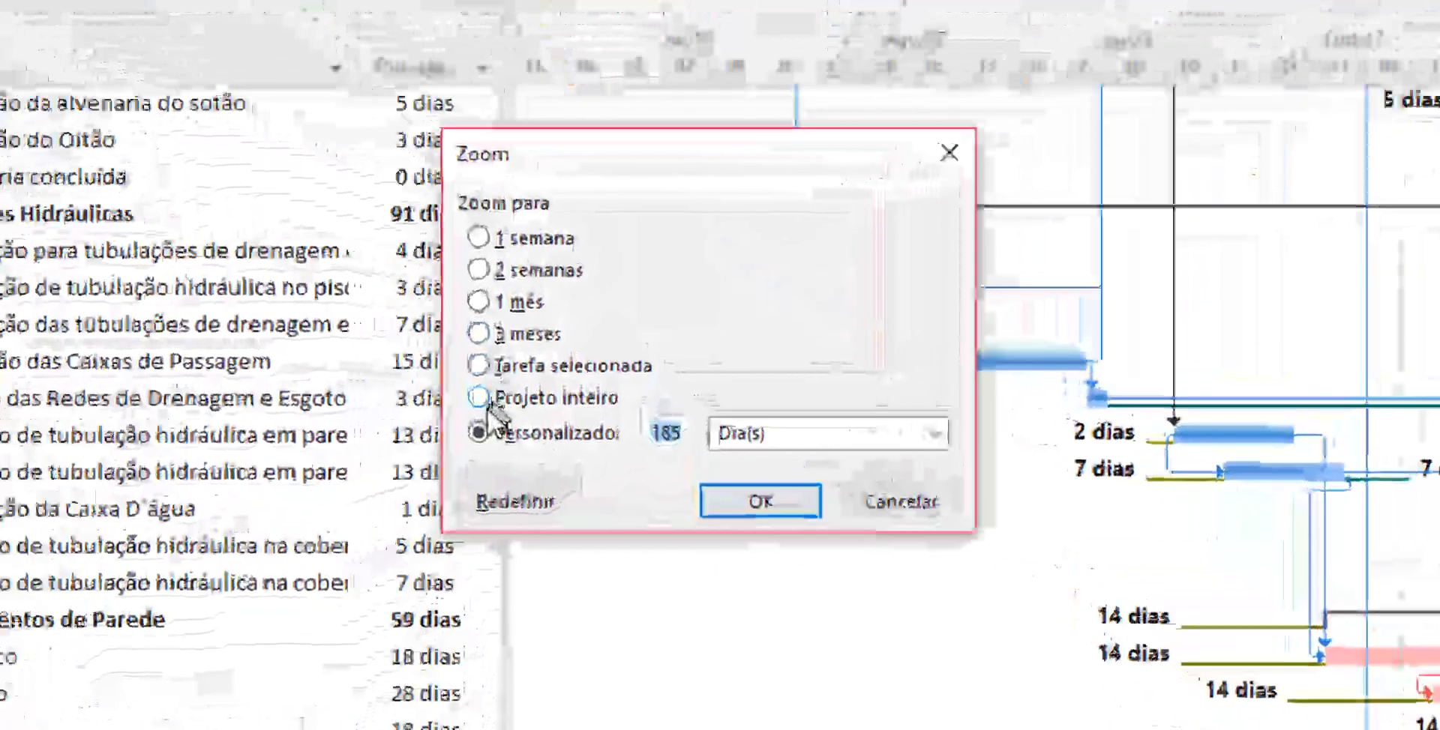
pyautogui.click(480, 399)
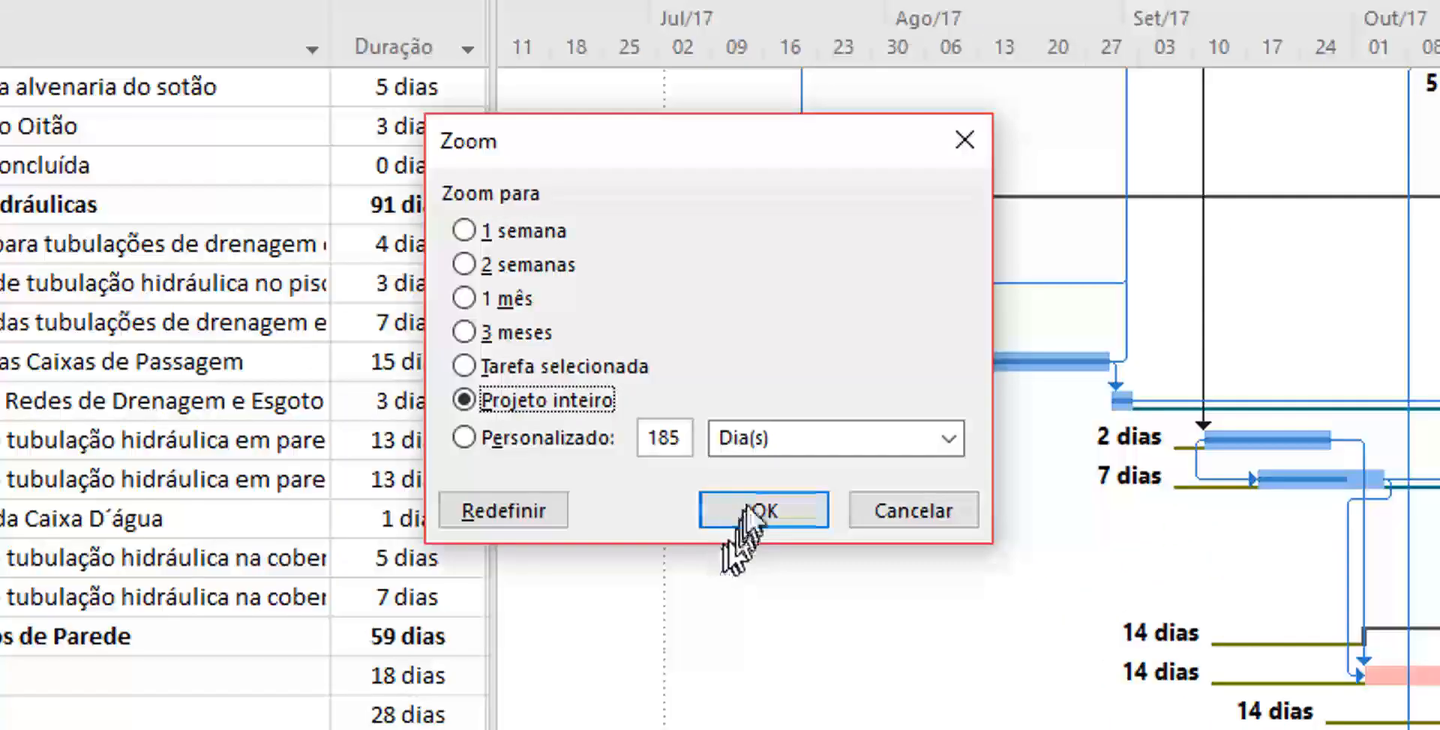
pyautogui.click(760, 501)
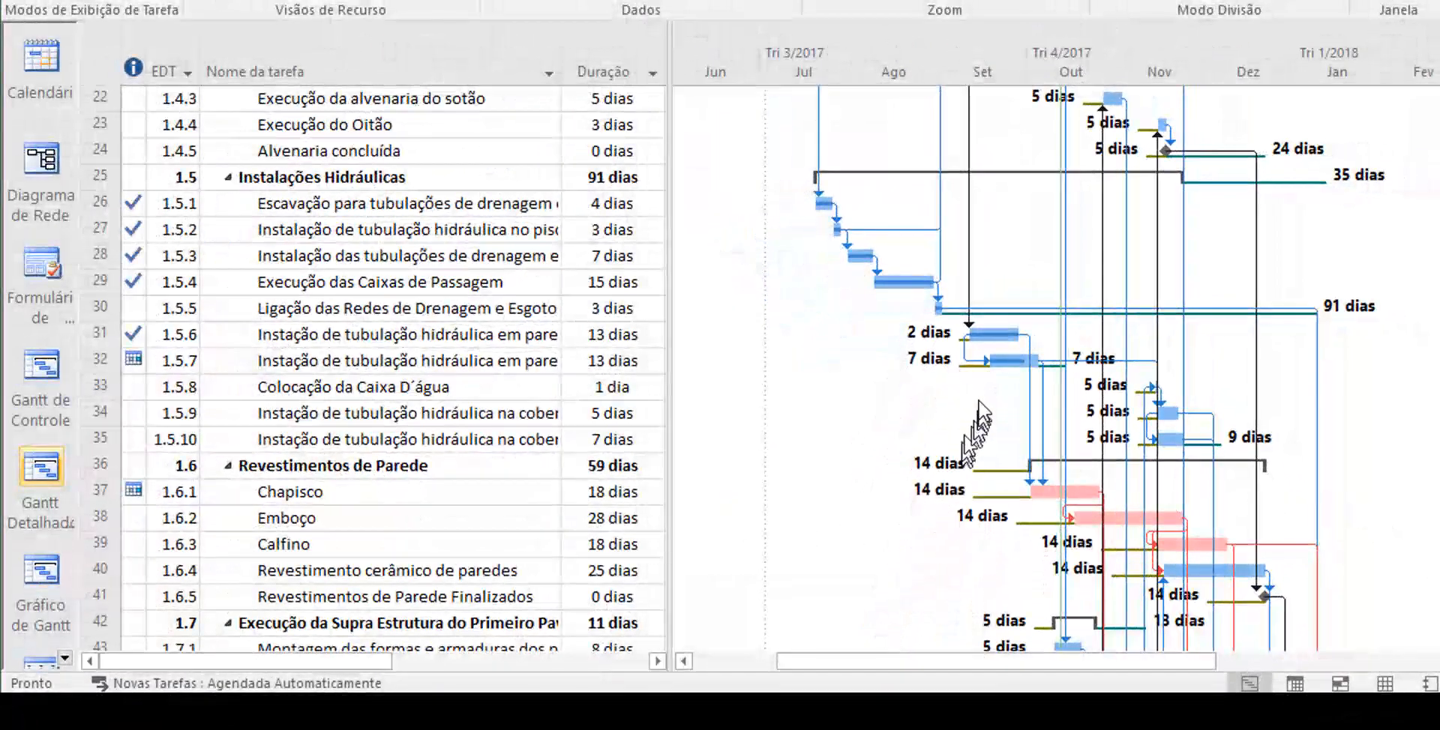
pyautogui.scroll(5, 1042, 450)
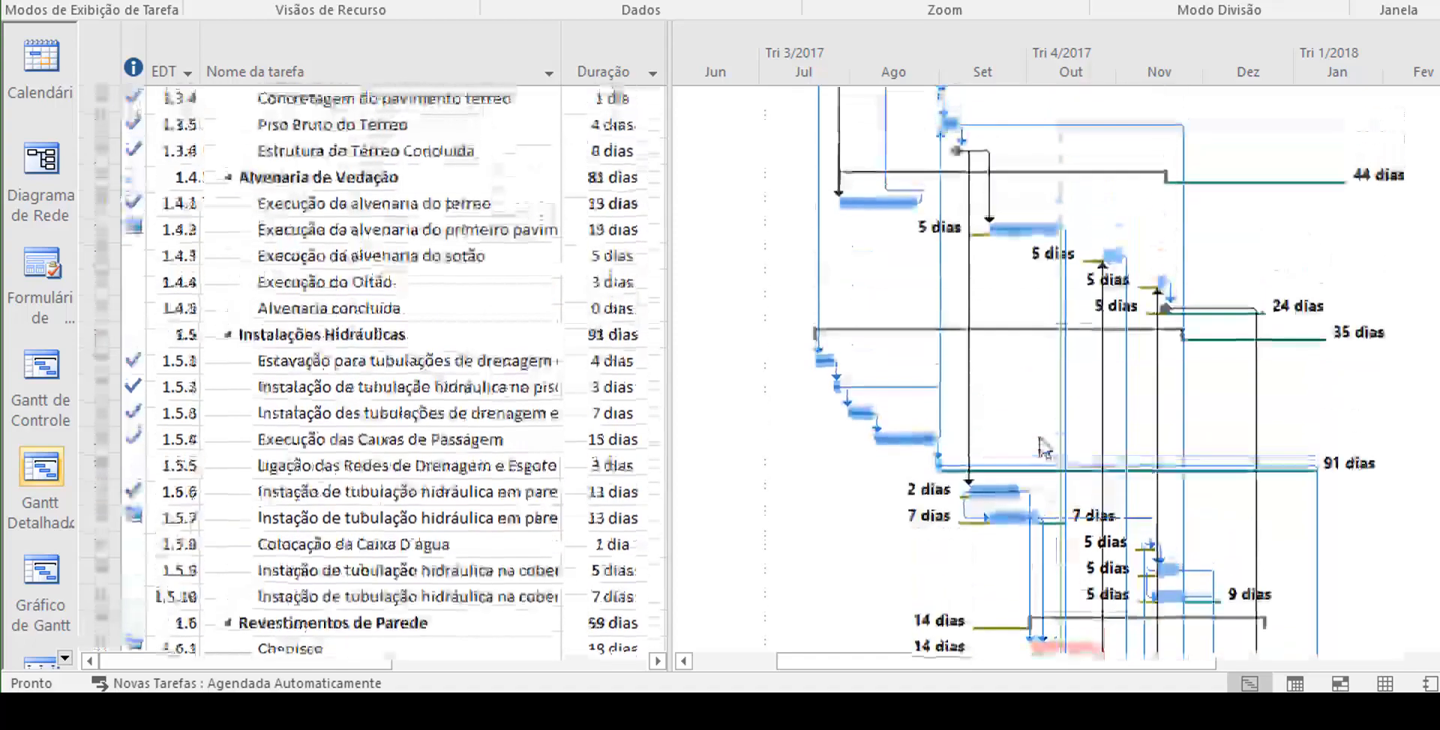
# - Examine the slack and baseline delays of all tasks from Fundações down to Janelas in the detailed Gantt
pyautogui.scroll(1, 1045, 448)
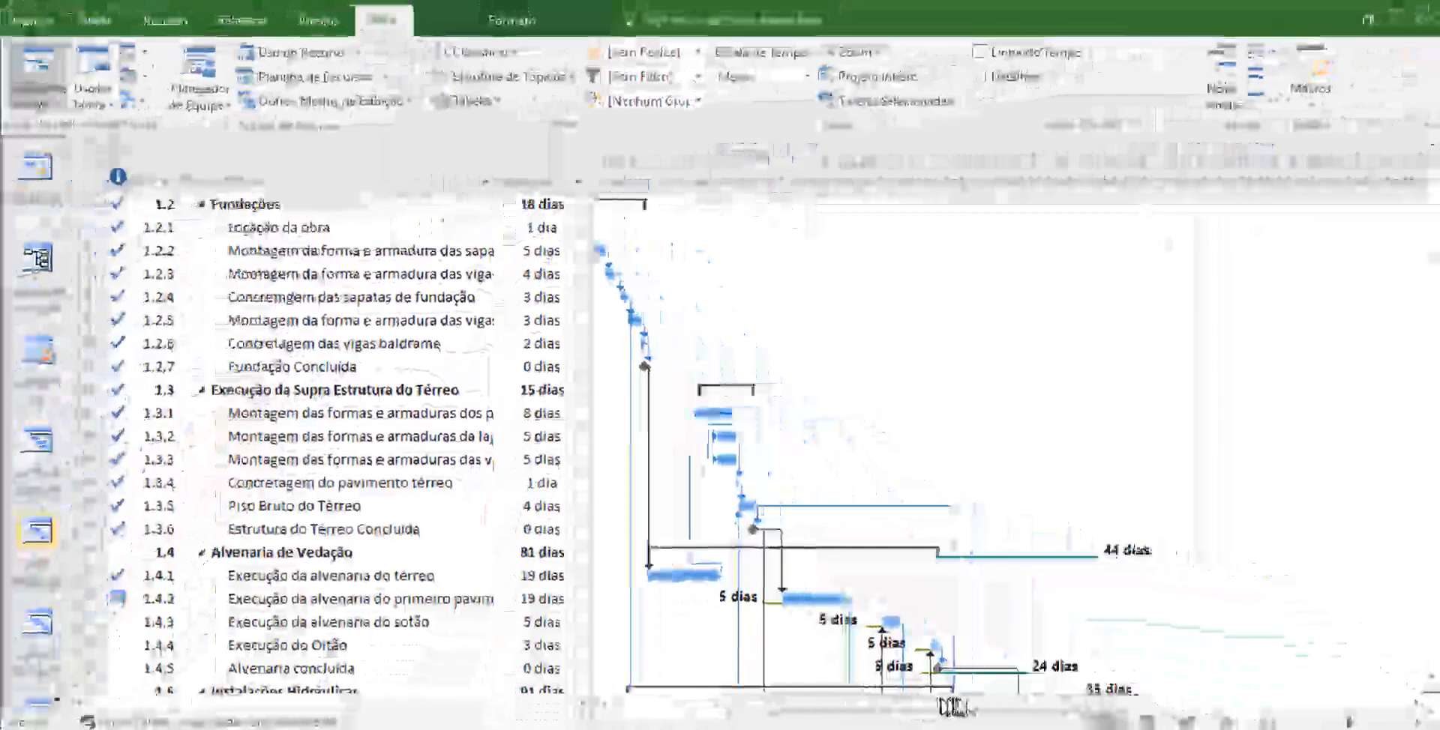
pyautogui.moveTo(1005, 697)
pyautogui.mouseDown()
pyautogui.moveTo(1042, 691)
pyautogui.moveTo(1017, 697)
pyautogui.moveTo(1026, 689)
pyautogui.mouseUp()
pyautogui.scroll(-3, 1221, 588)
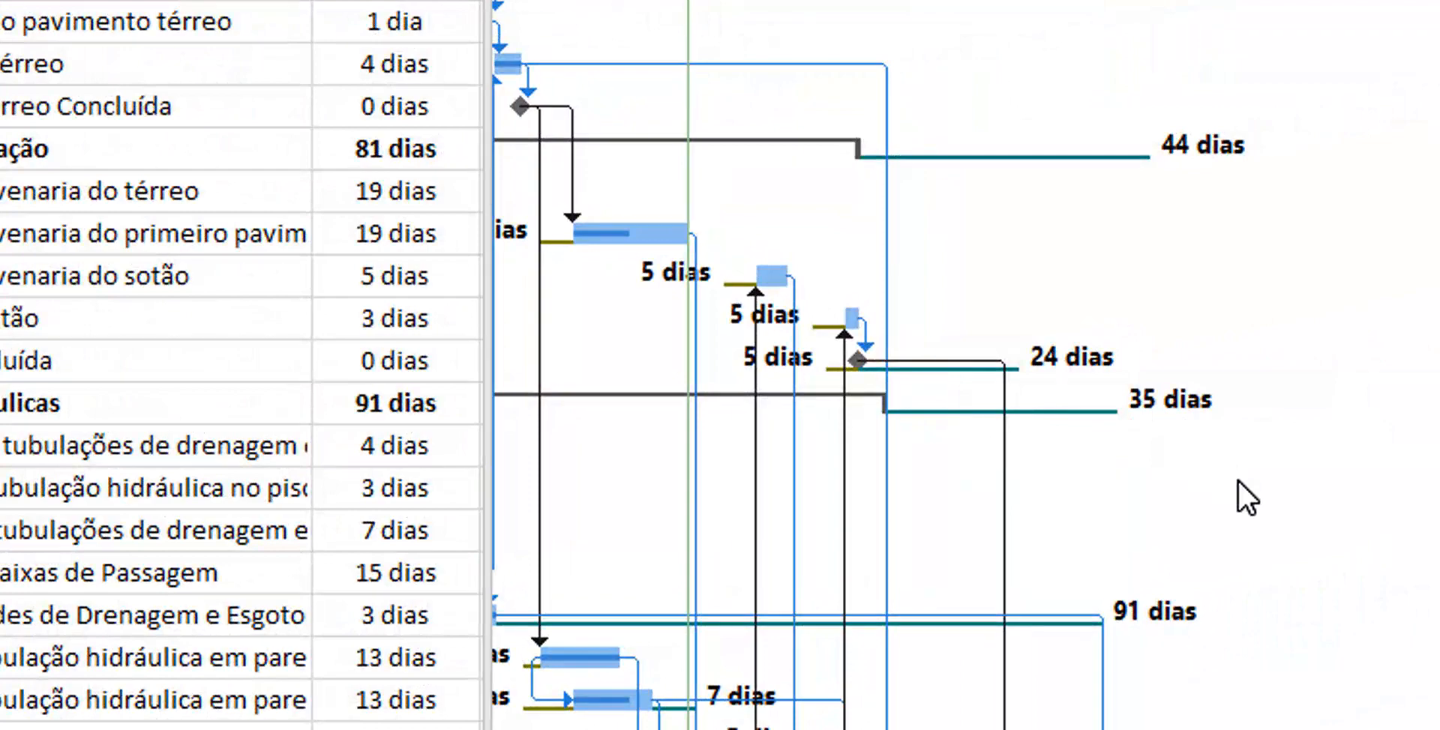
pyautogui.scroll(-2, 1238, 489)
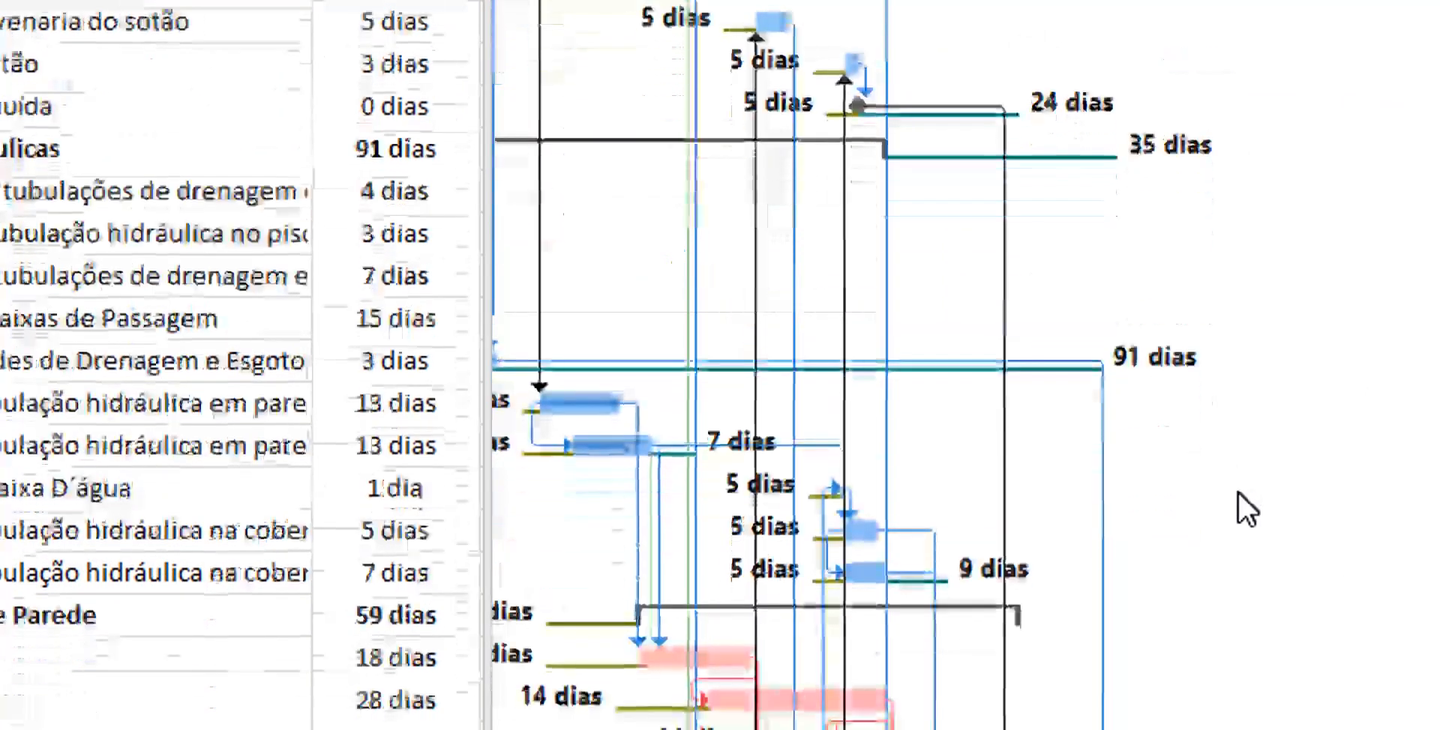
pyautogui.scroll(-3, 1238, 492)
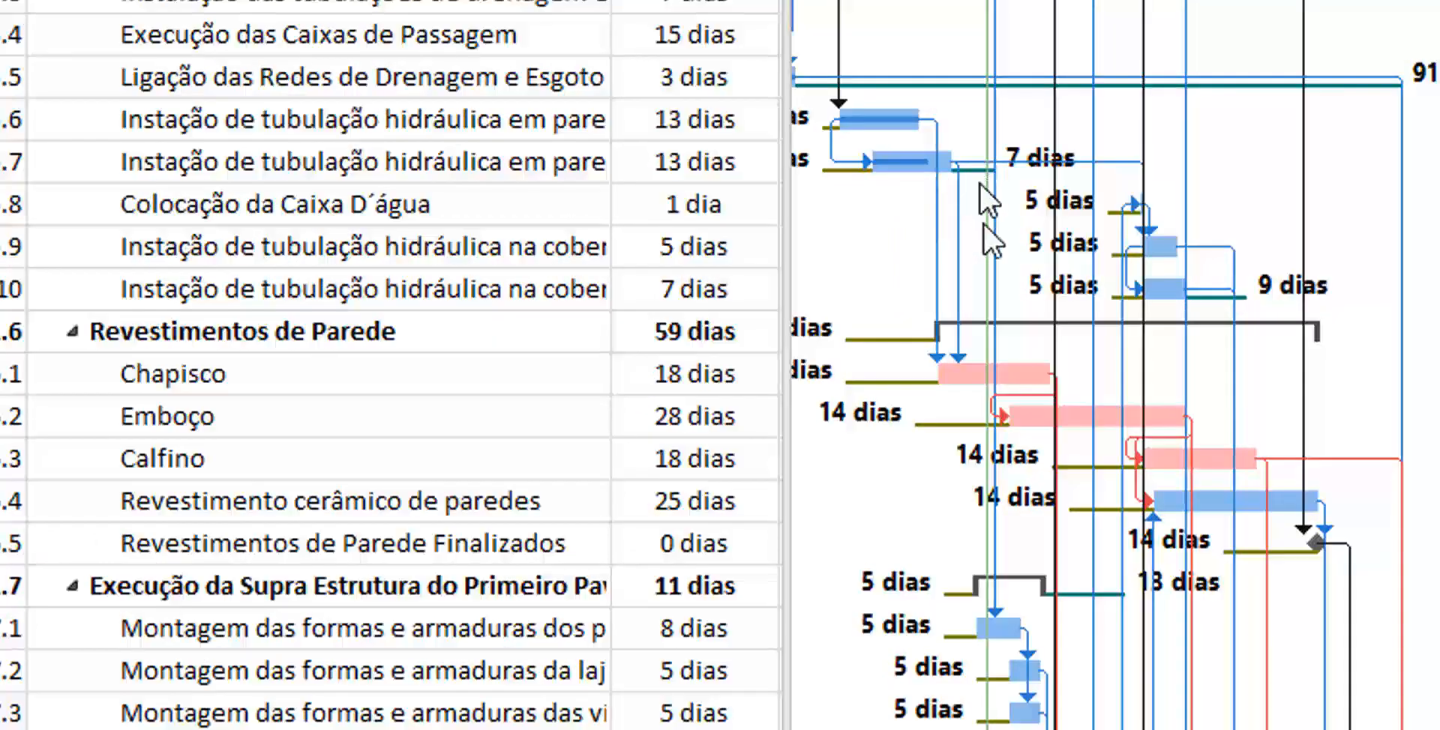
pyautogui.hscroll(-2, 1115, 365)
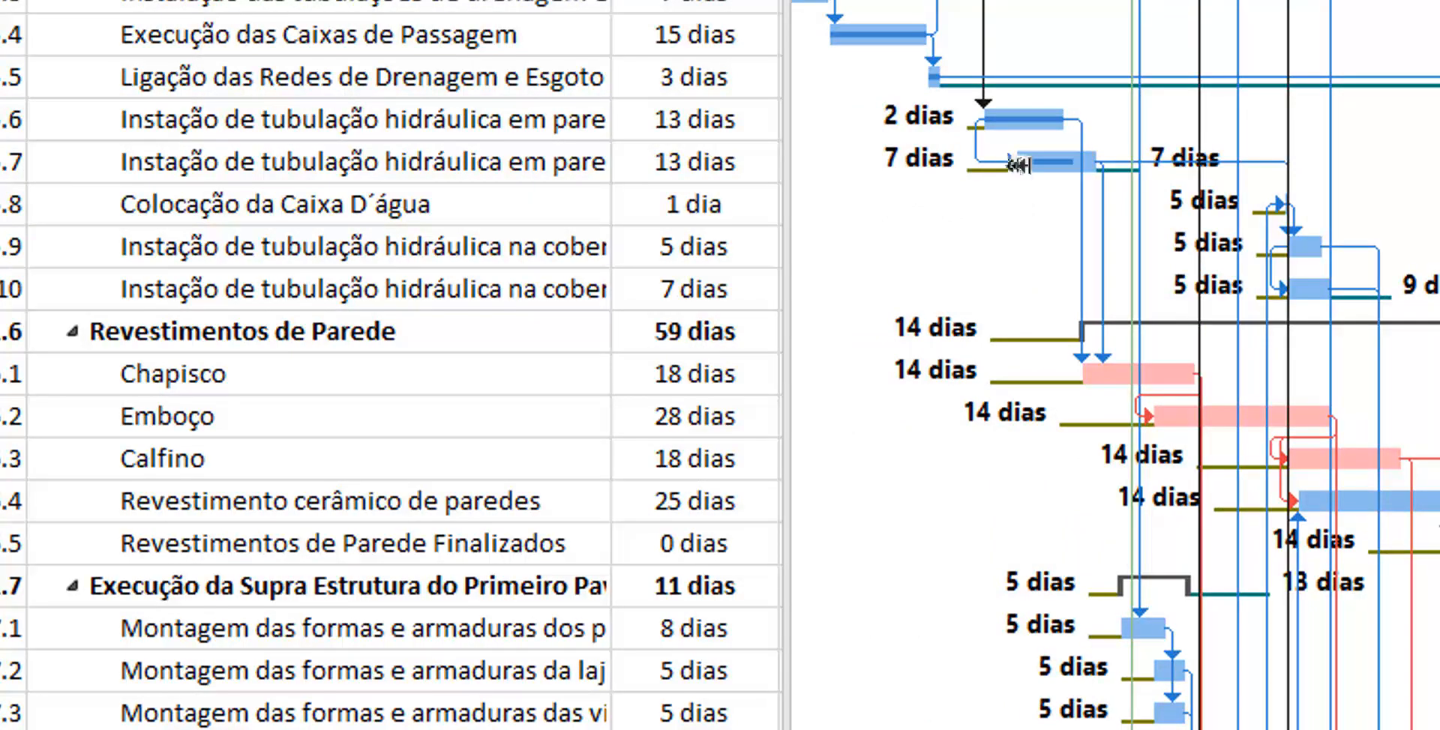
pyautogui.moveTo(1021, 161); pyautogui.dragTo(1083, 169)
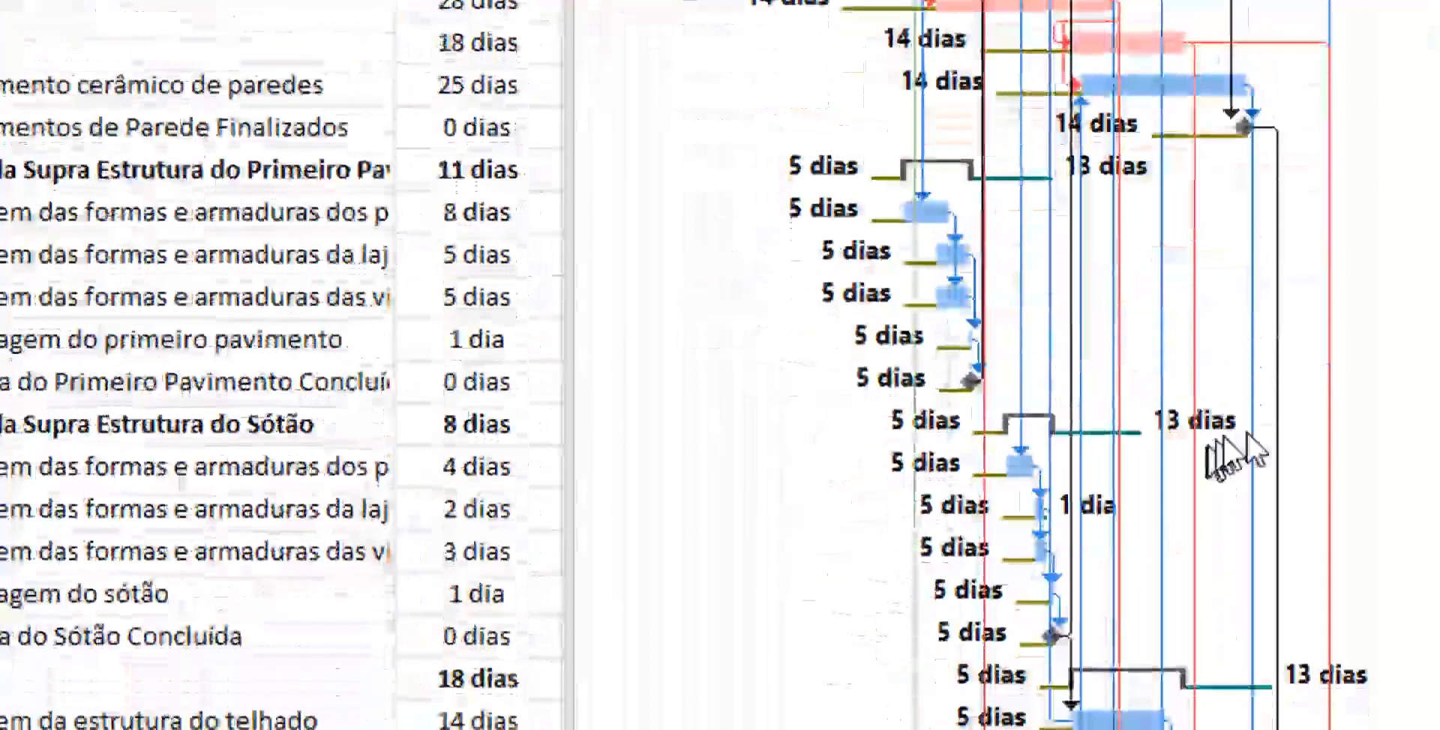
pyautogui.scroll(-7, 1176, 582)
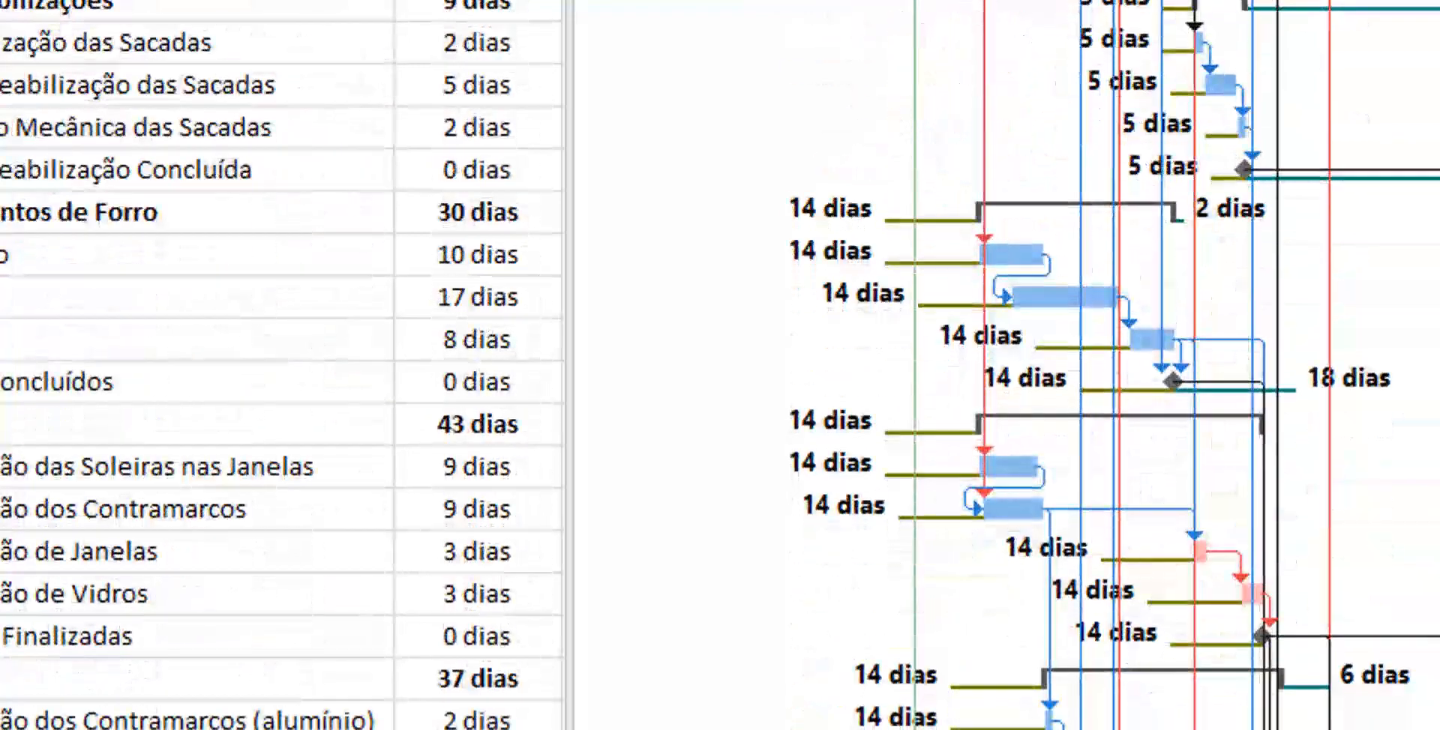
pyautogui.scroll(-3, 1176, 582)
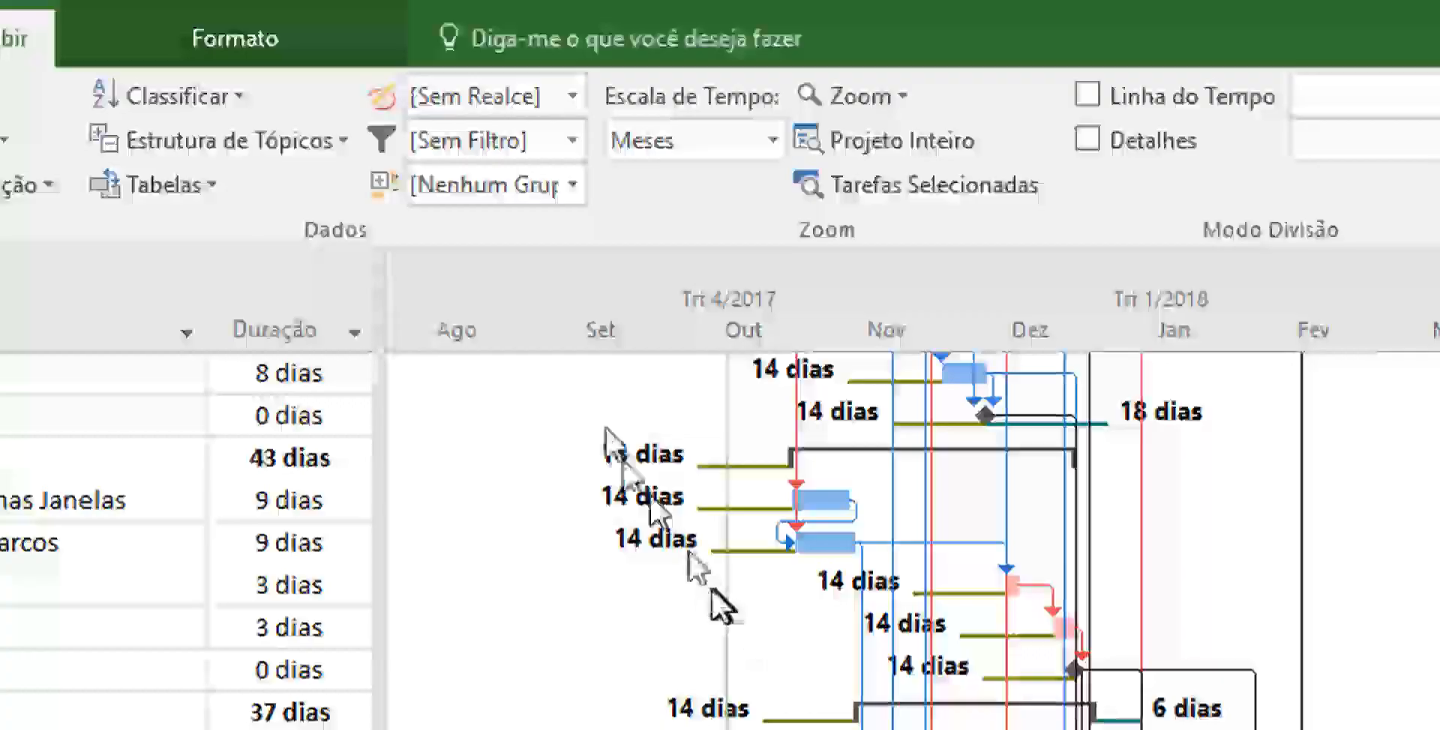
# - Filter the detailed Gantt to Crítica tasks and review their baseline delays from Revestimentos de Parede to Paisagismo
pyautogui.click(573, 141)
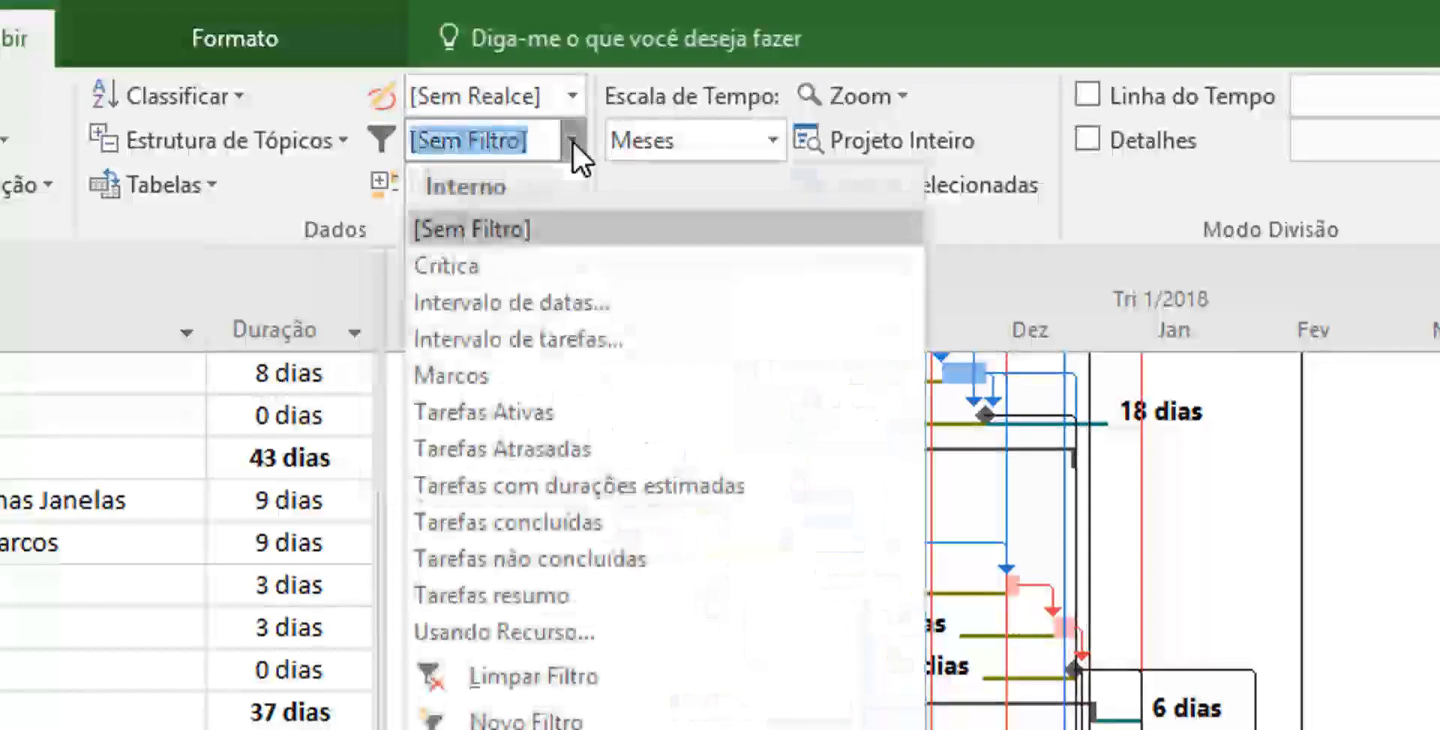
pyautogui.click(481, 258)
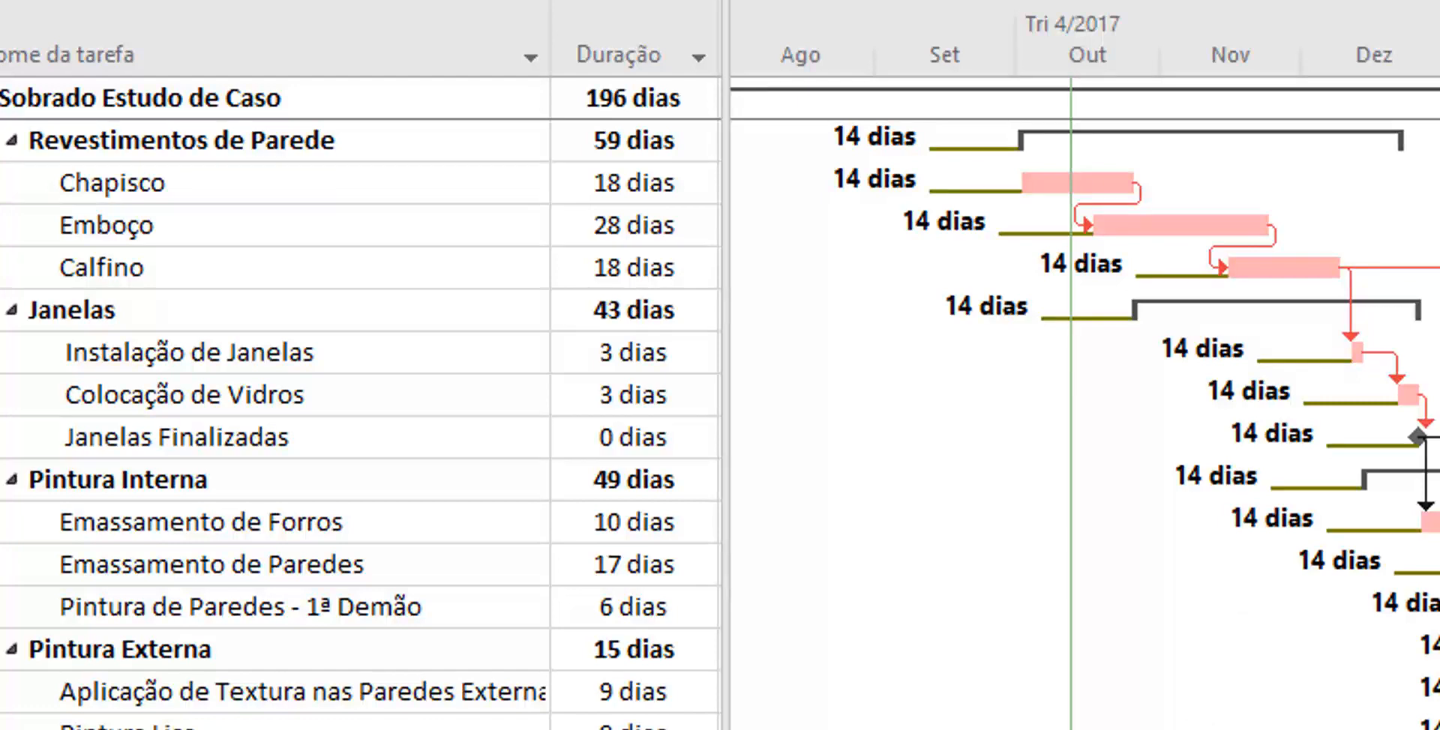
pyautogui.hscroll(2, 1085, 405)
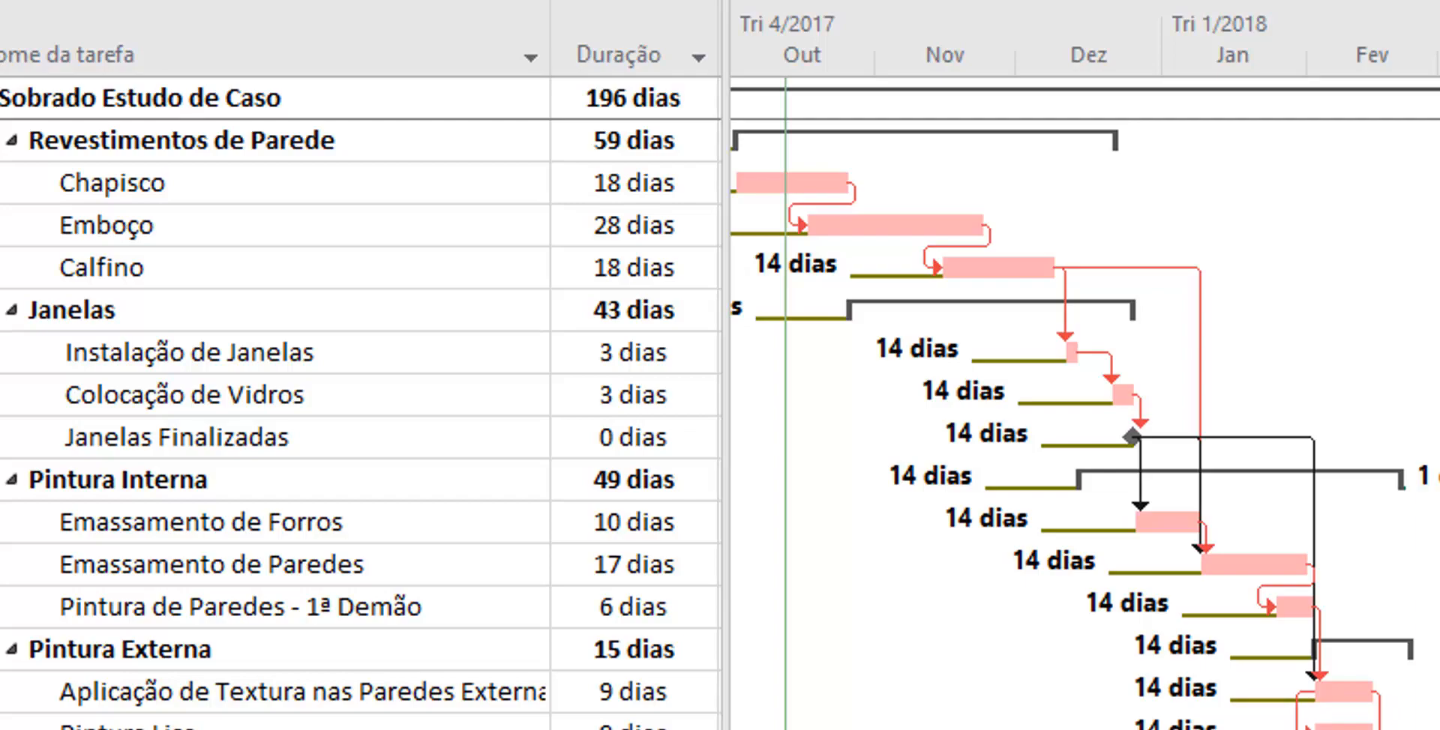
pyautogui.scroll(-3, 1085, 405)
pyautogui.scroll(3, 1085, 405)
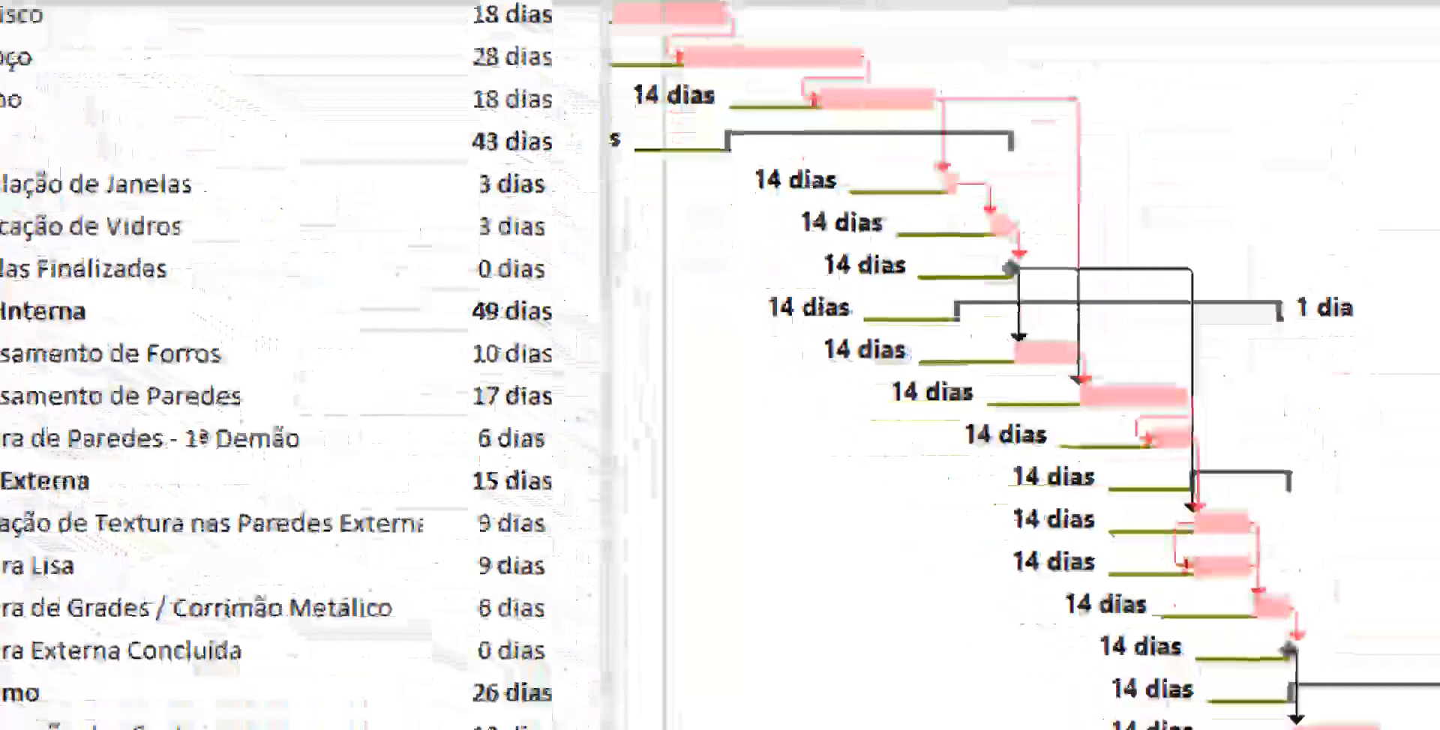
pyautogui.scroll(-1, 1024, 367)
pyautogui.scroll(1, 1024, 367)
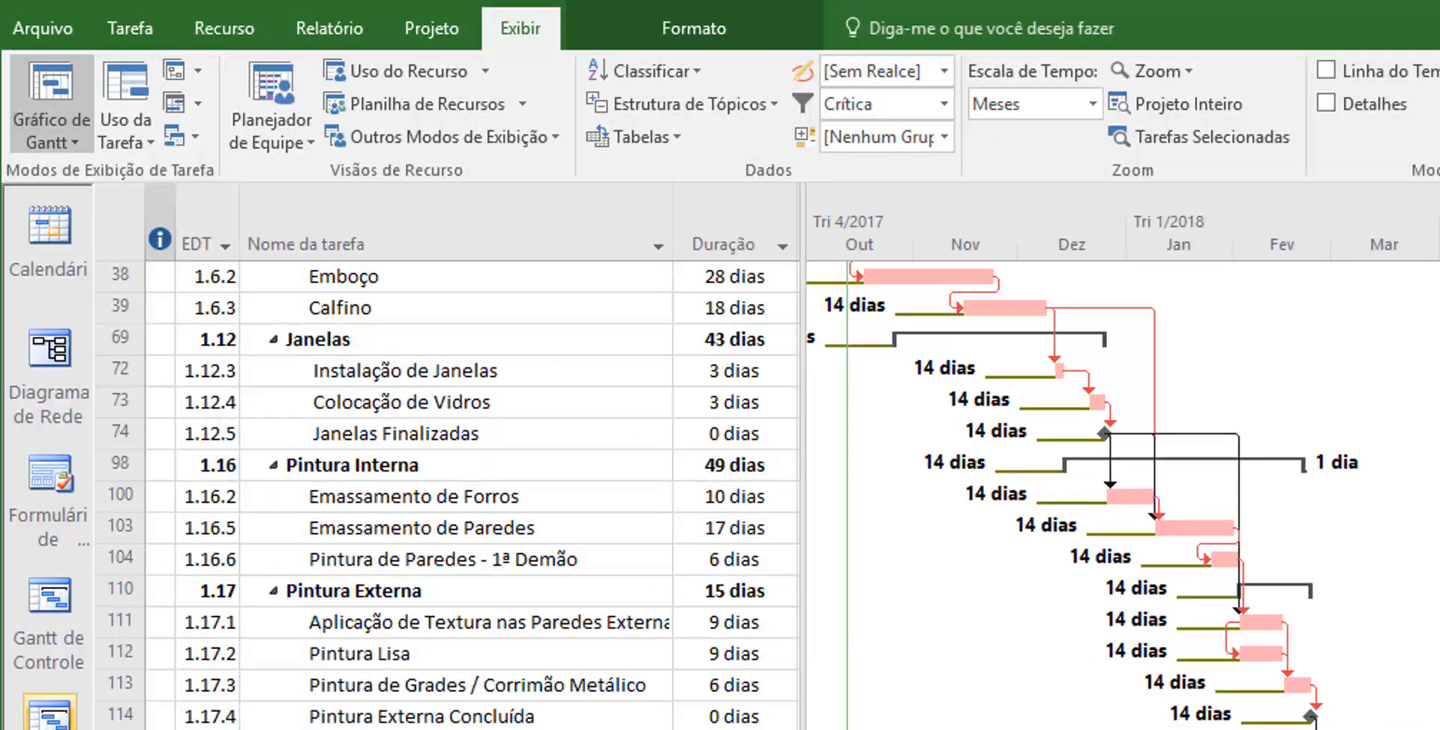
pyautogui.scroll(1, 1123, 495)
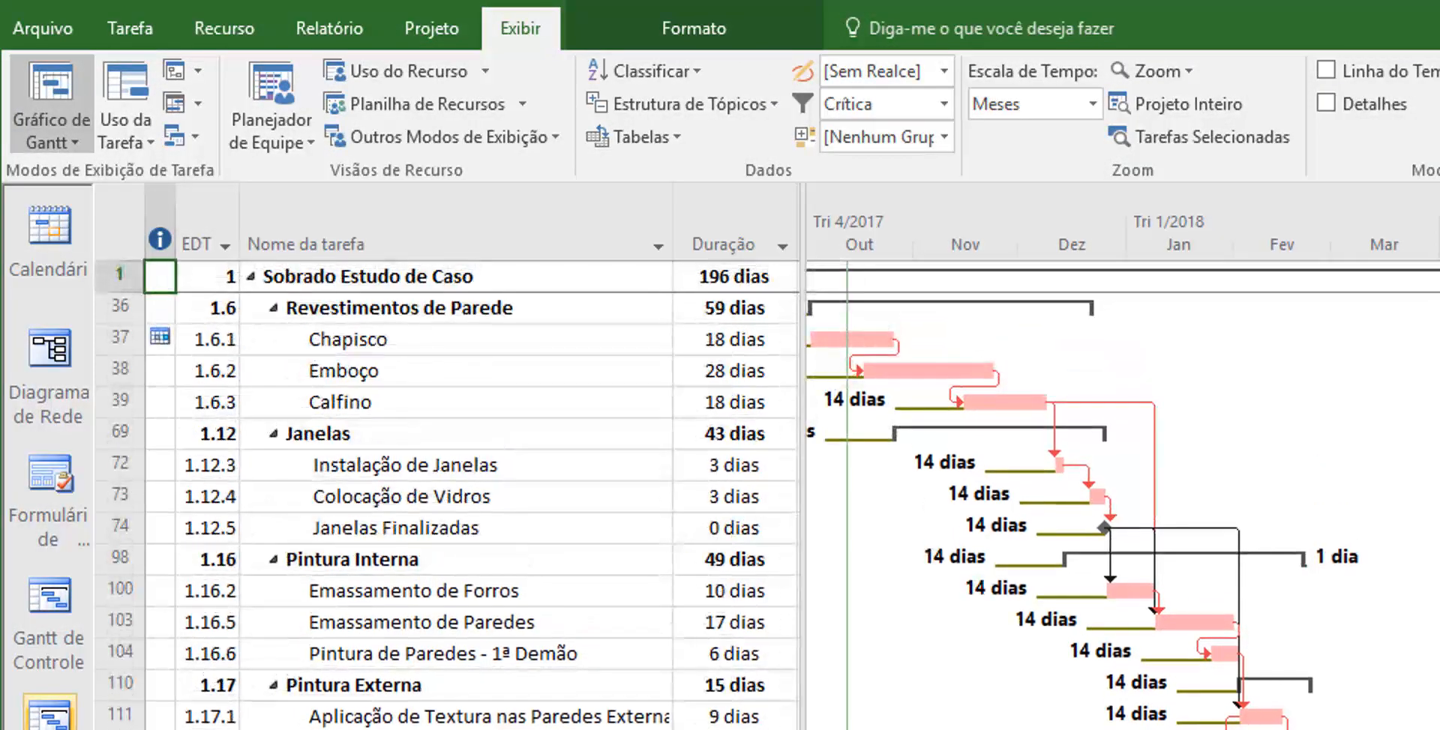
# - Switch to the Gantt de Controle view and bring the critical bars from October 2017 onwards into view
pyautogui.click(75, 142)
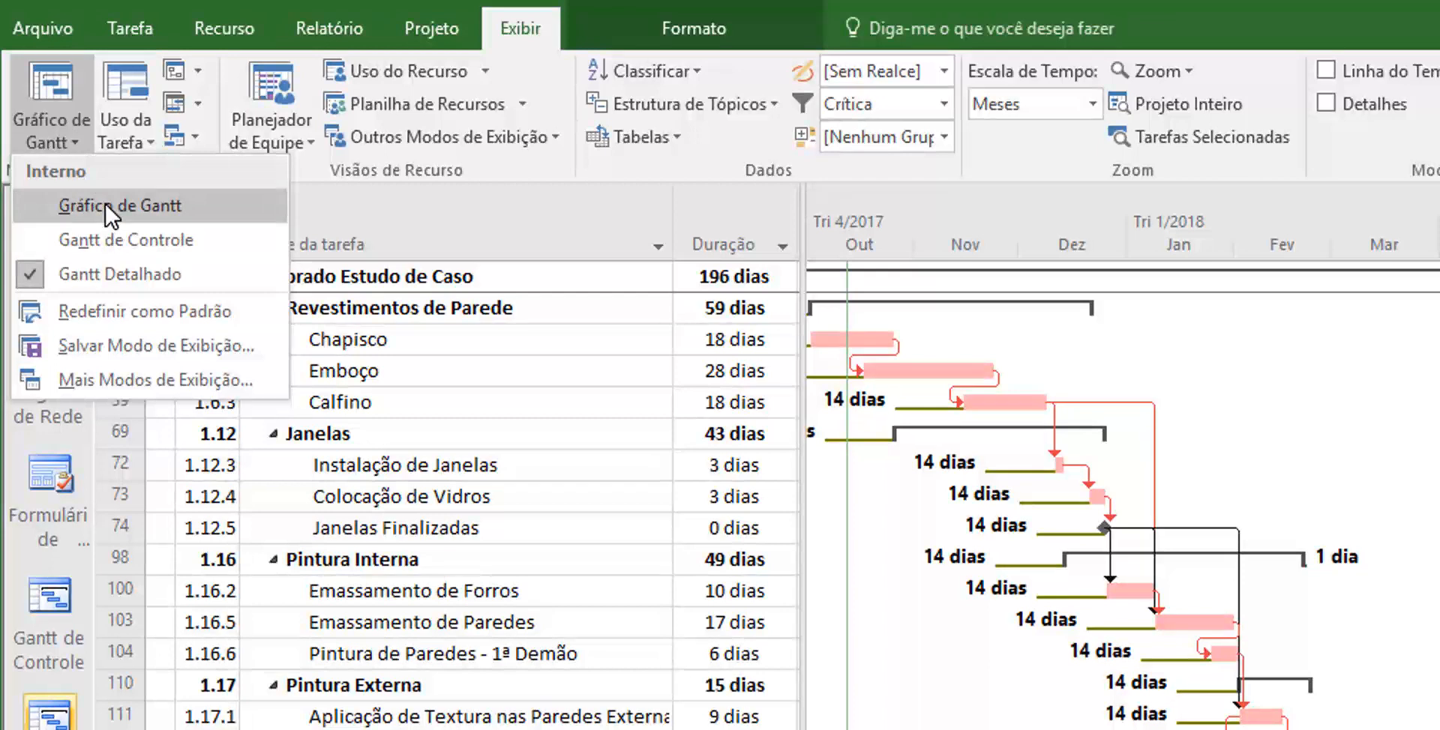
pyautogui.click(97, 242)
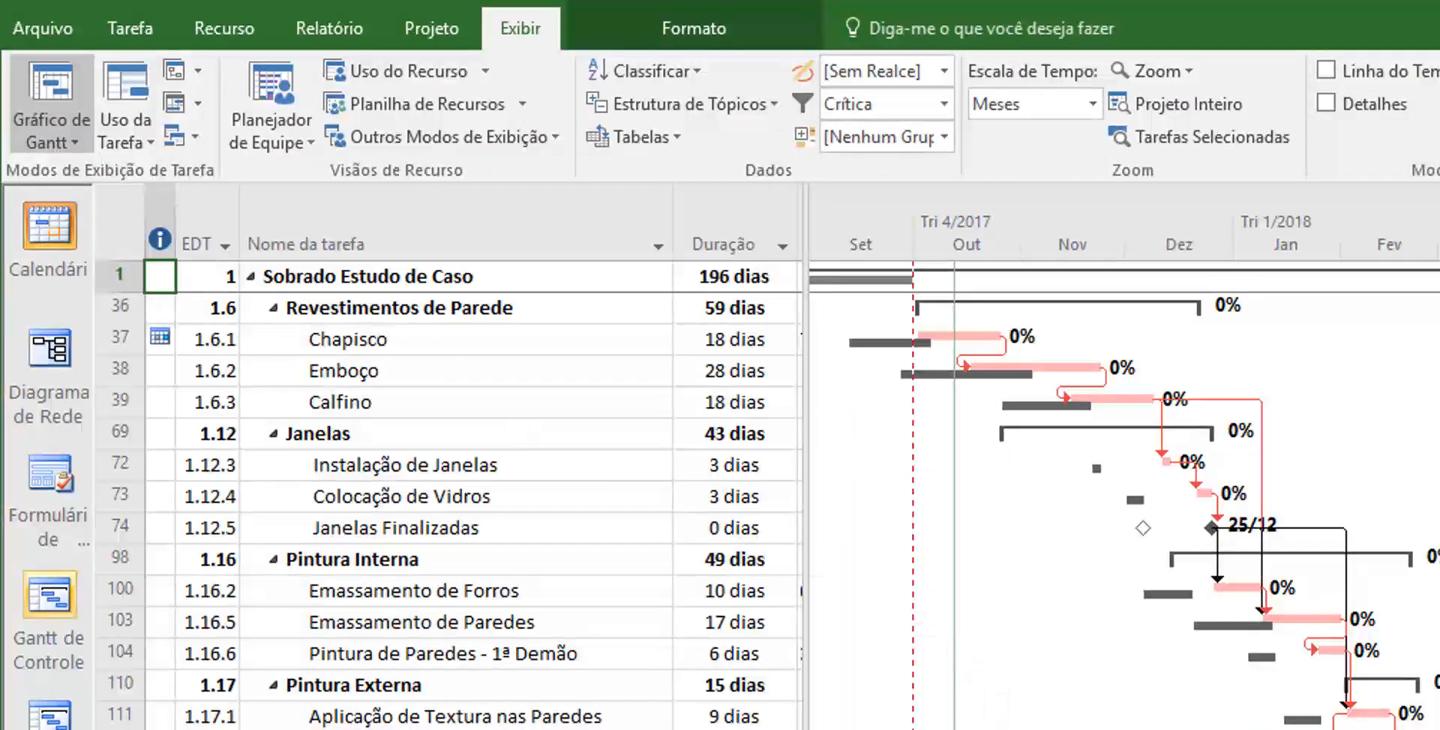
pyautogui.hscroll(1, 1121, 495)
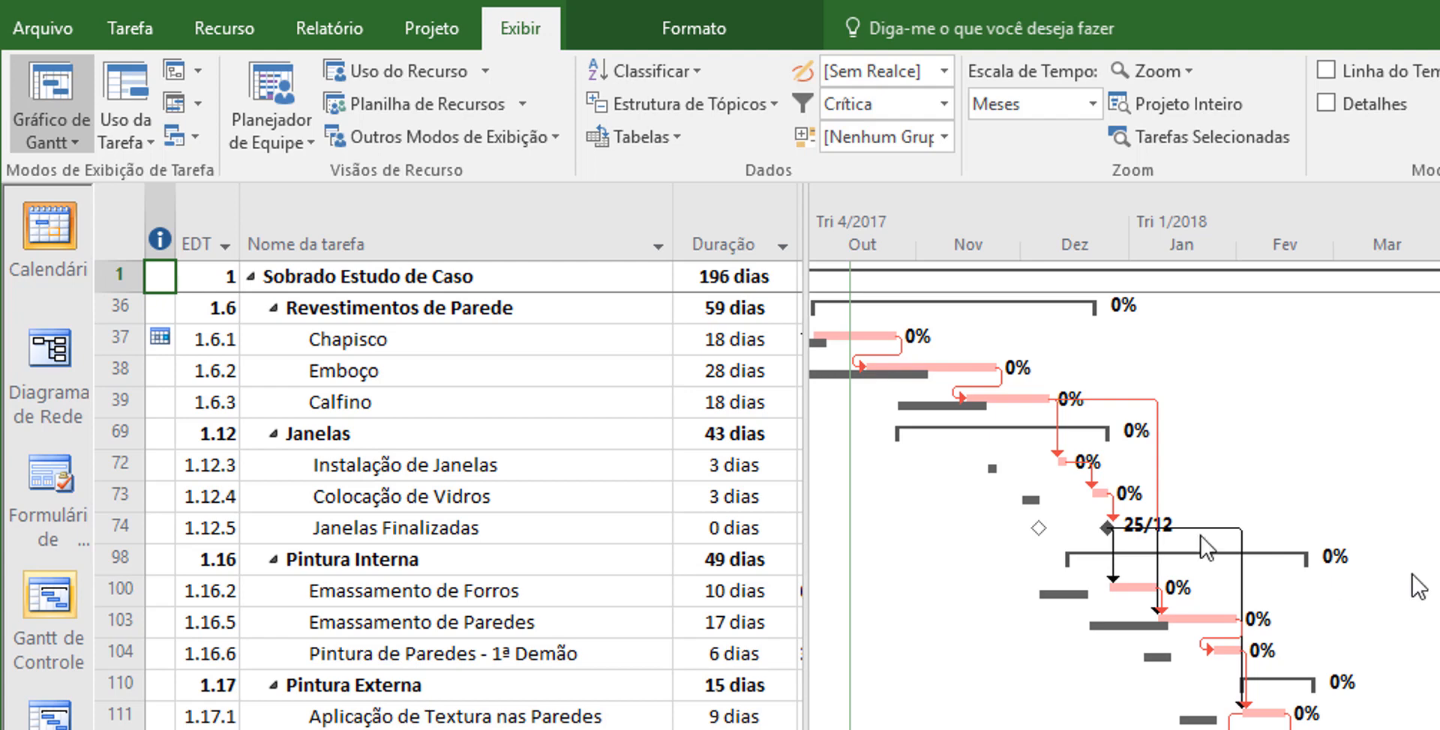
# - Check the durations of the critical tasks, focusing on Emboço and Calfino under Revestimentos de Parede
pyautogui.click(516, 376)
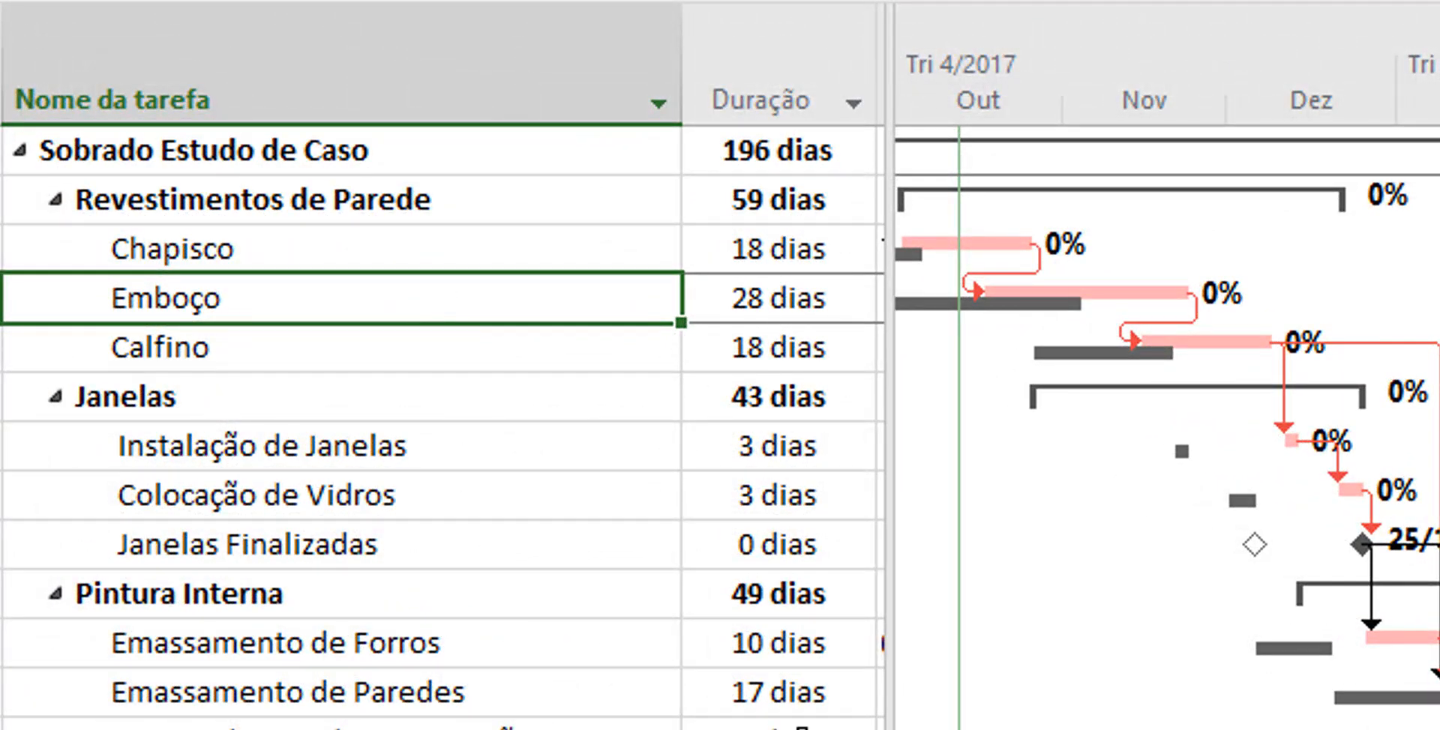
pyautogui.click(799, 726)
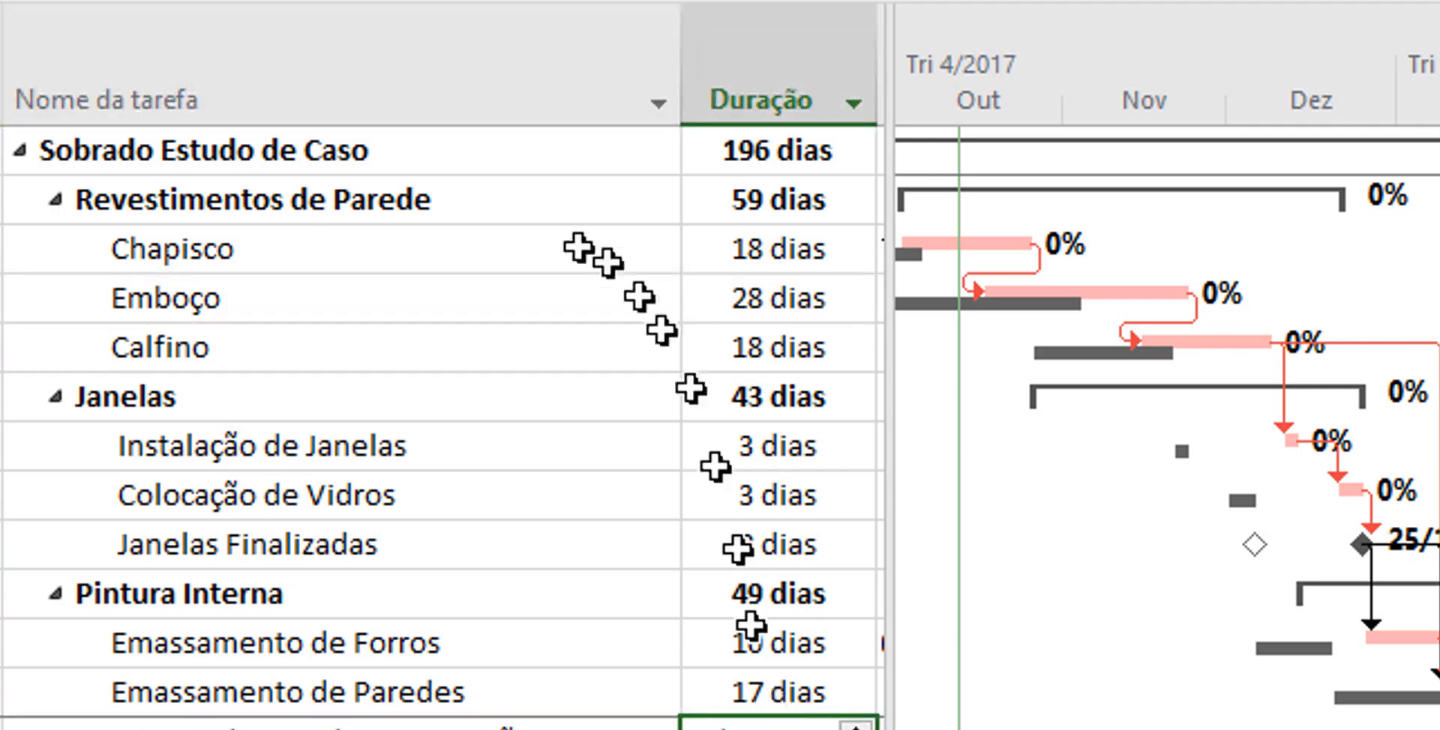
pyautogui.click(531, 298)
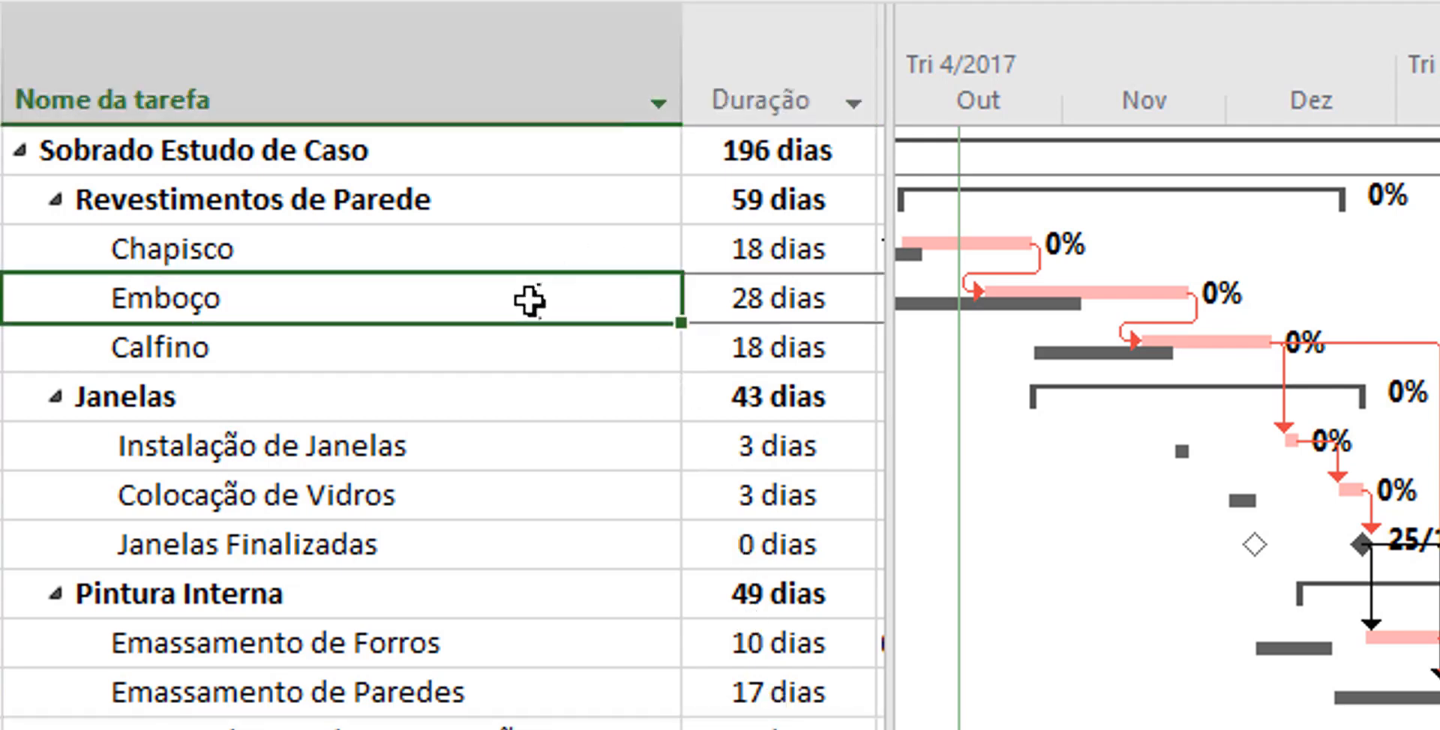
pyautogui.click(807, 300)
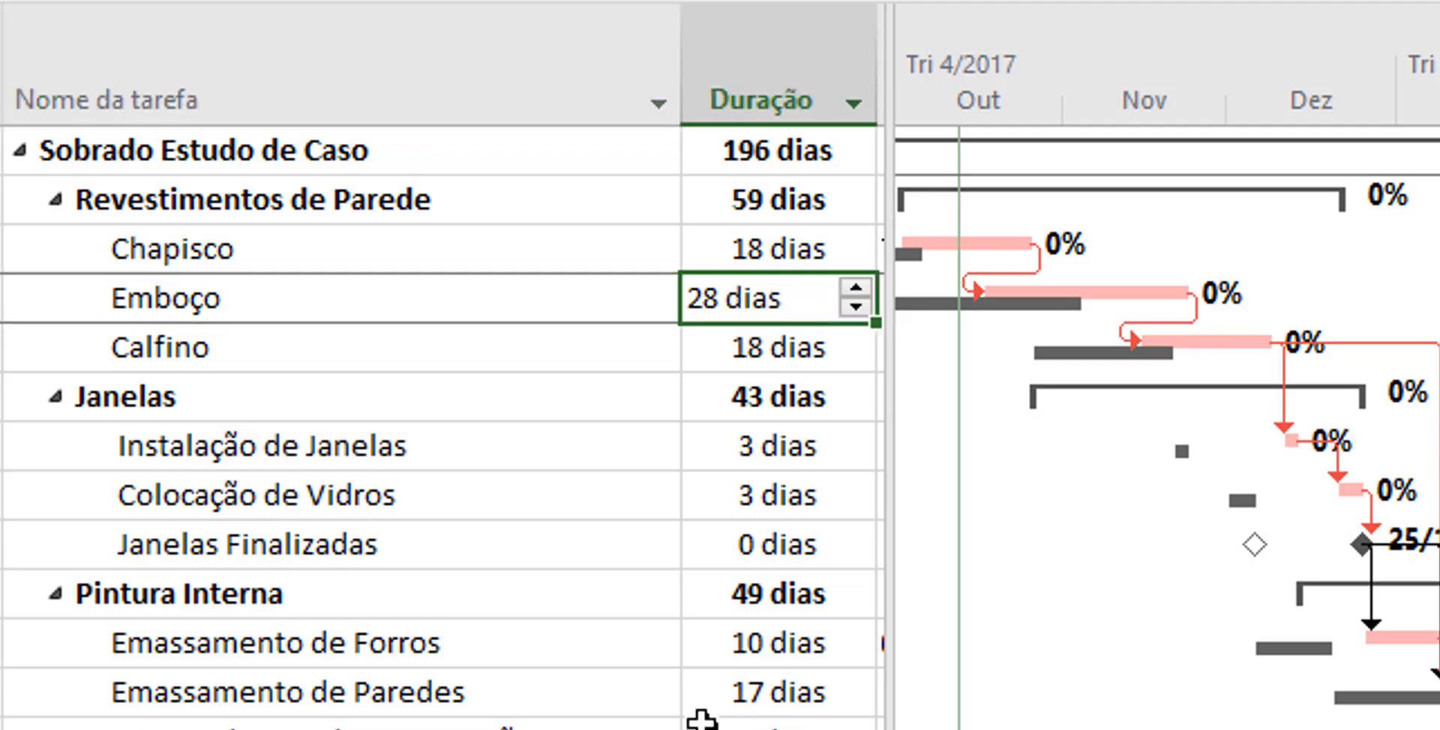
pyautogui.click(431, 350)
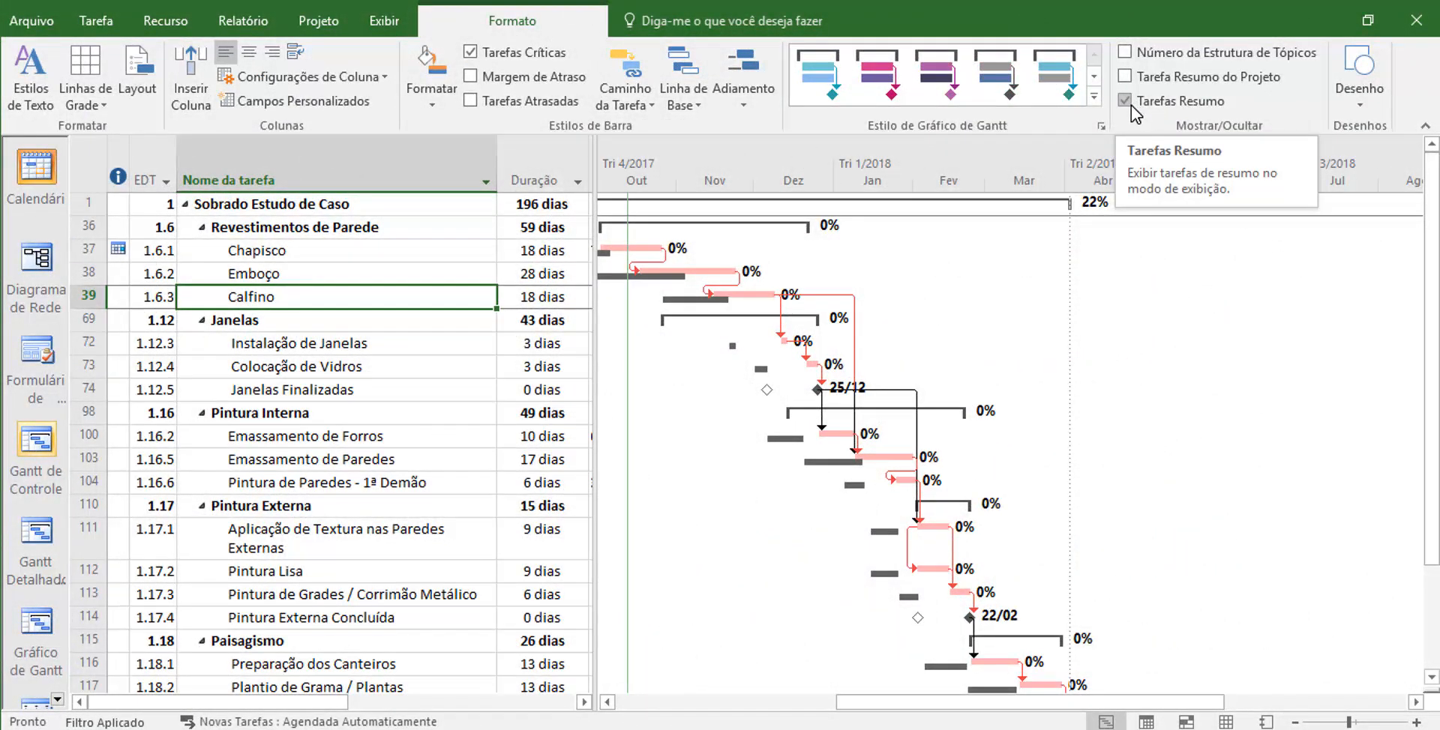
# - Hide the summary tasks such as Revestimentos de Parede and Janelas, and review the remaining critical activities
pyautogui.click(347, 228)
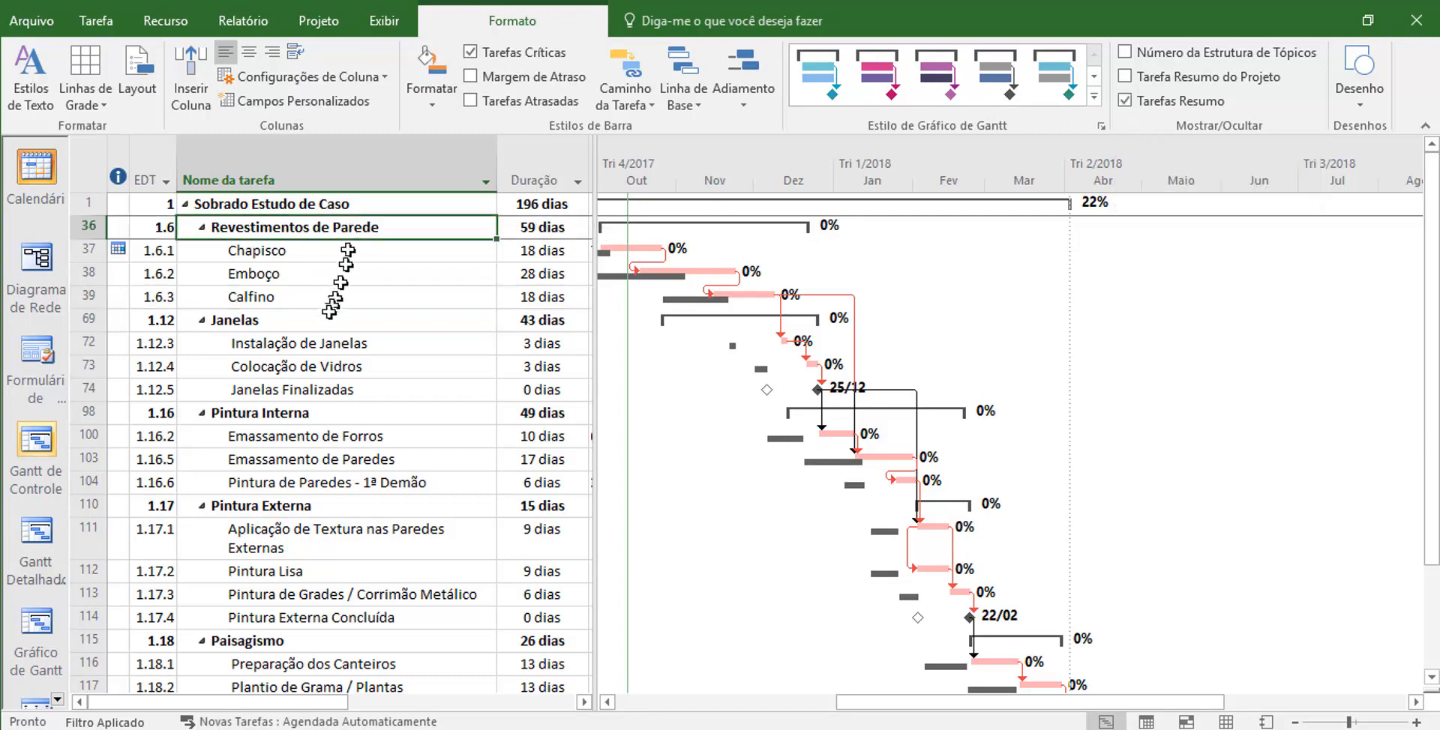
pyautogui.click(330, 320)
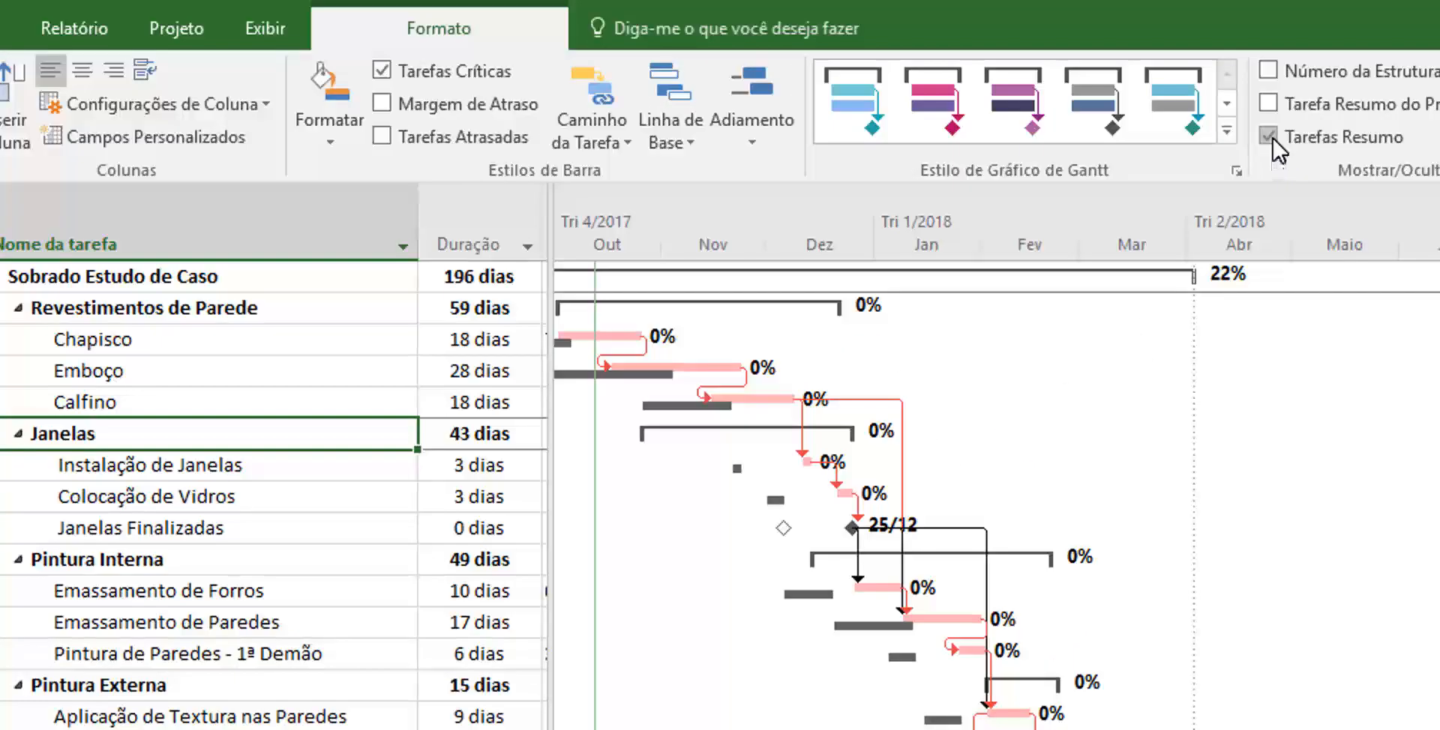
pyautogui.click(1271, 138)
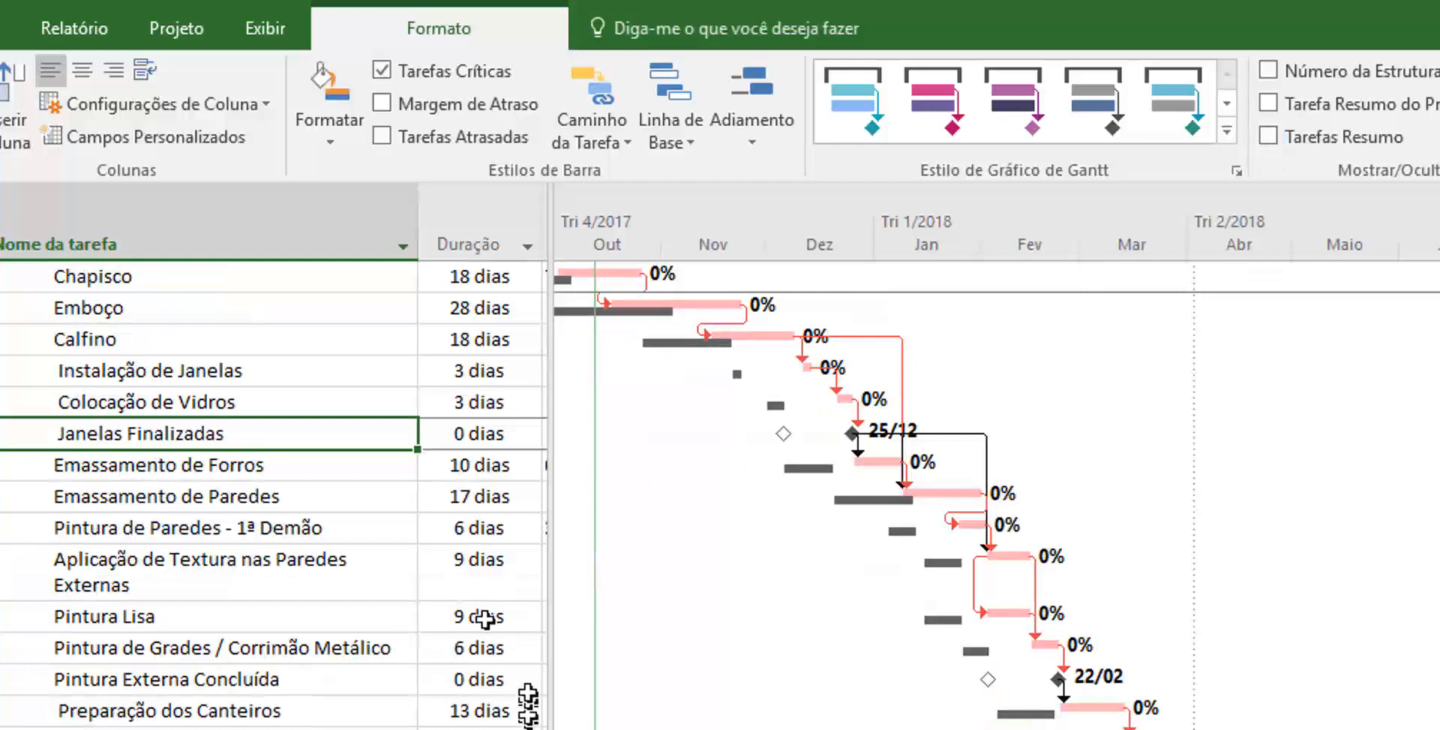
pyautogui.scroll(-6, 315, 443)
pyautogui.scroll(6, 315, 440)
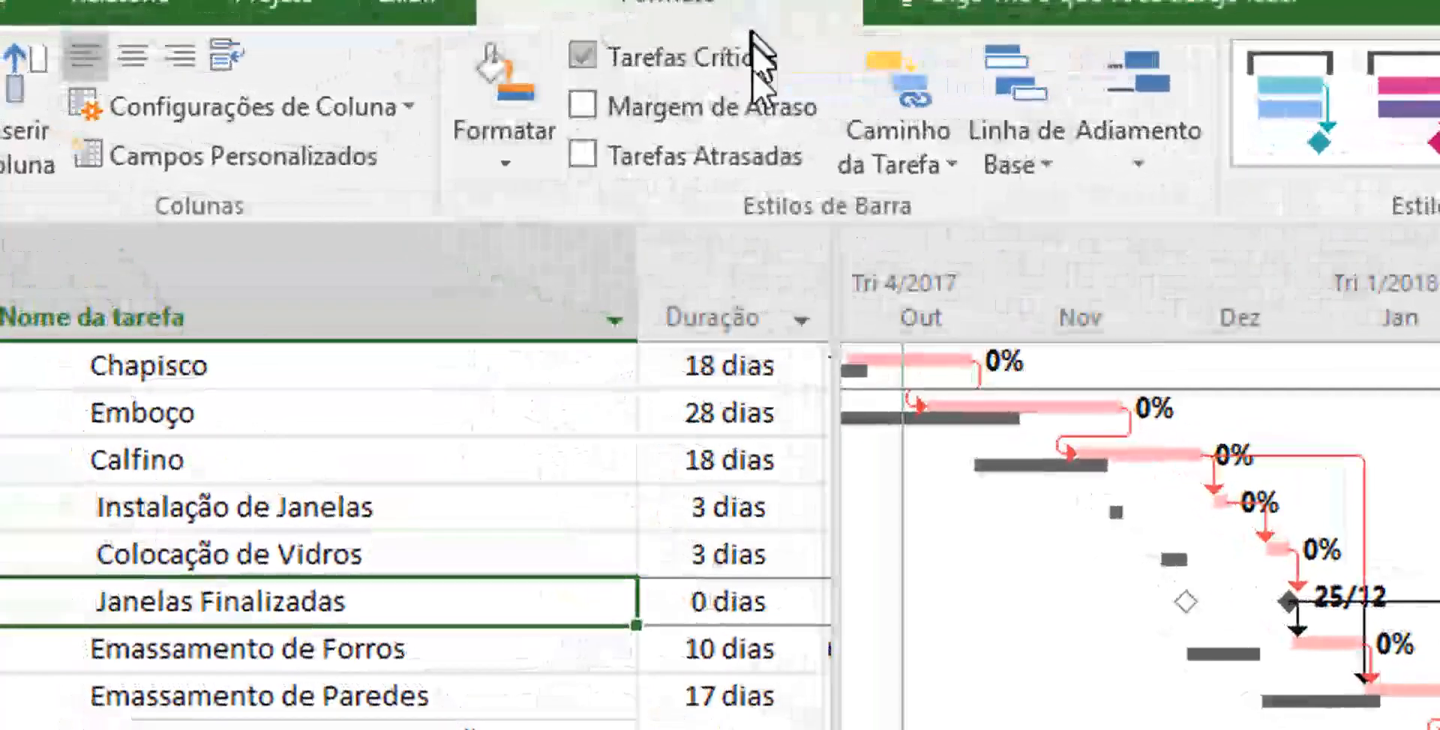
# - Sort the critical tasks by Duração from largest to smallest and inspect the longest activities
pyautogui.click(802, 323)
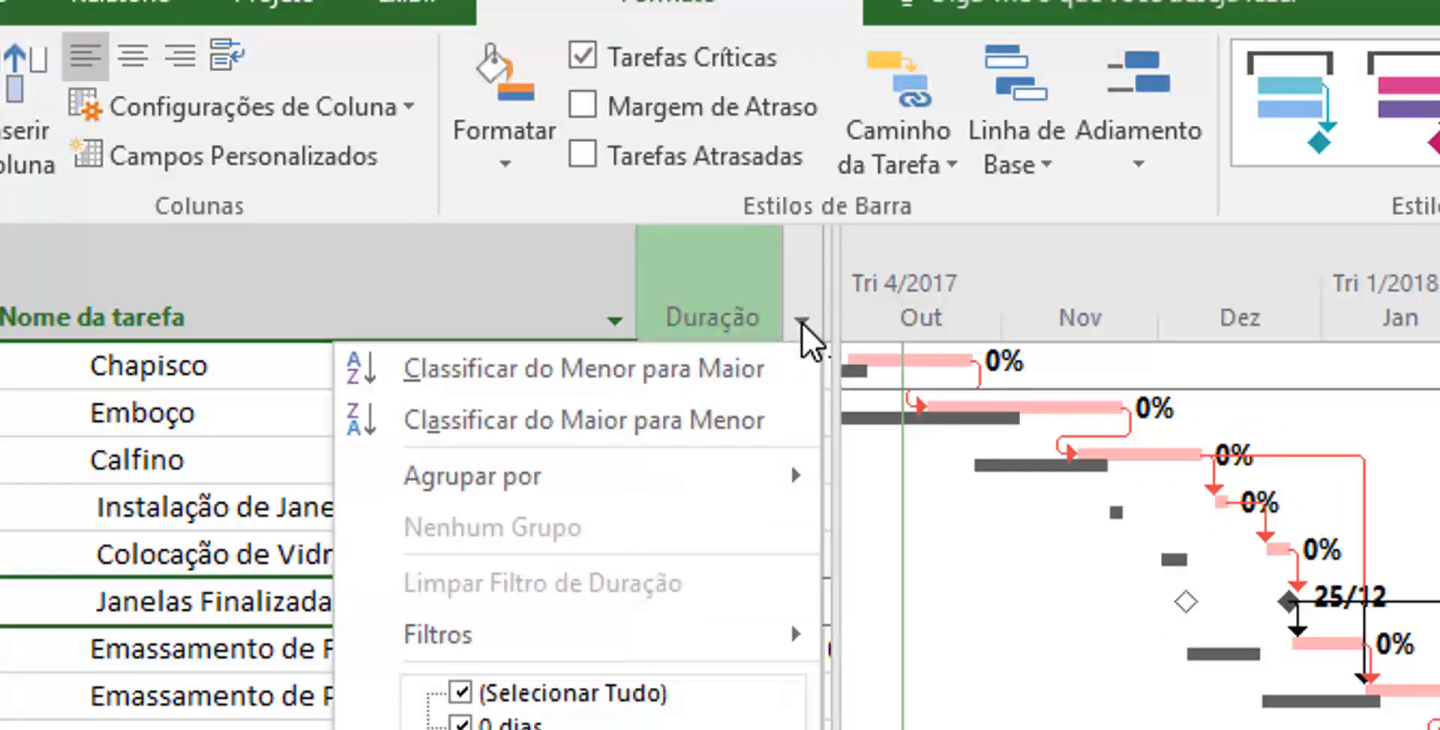
pyautogui.click(624, 421)
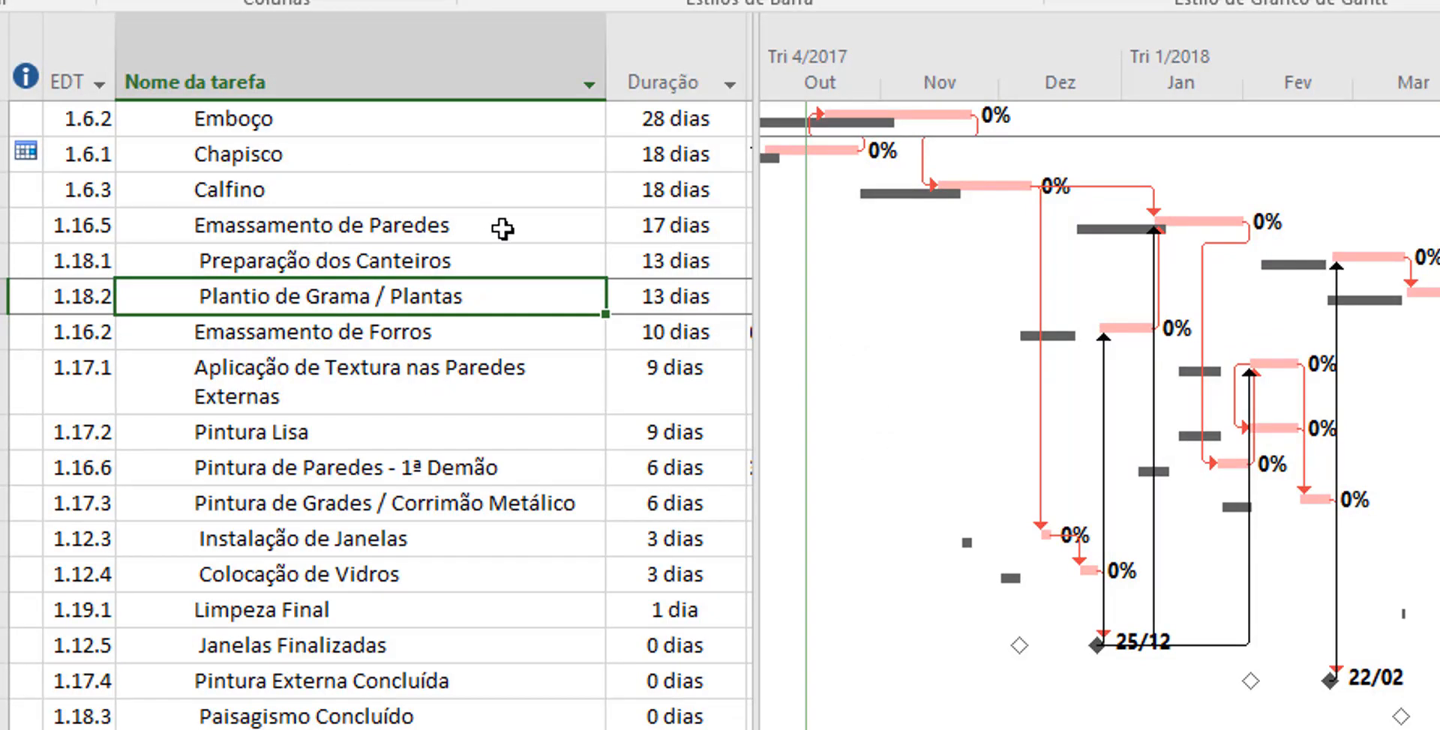
pyautogui.click(489, 258)
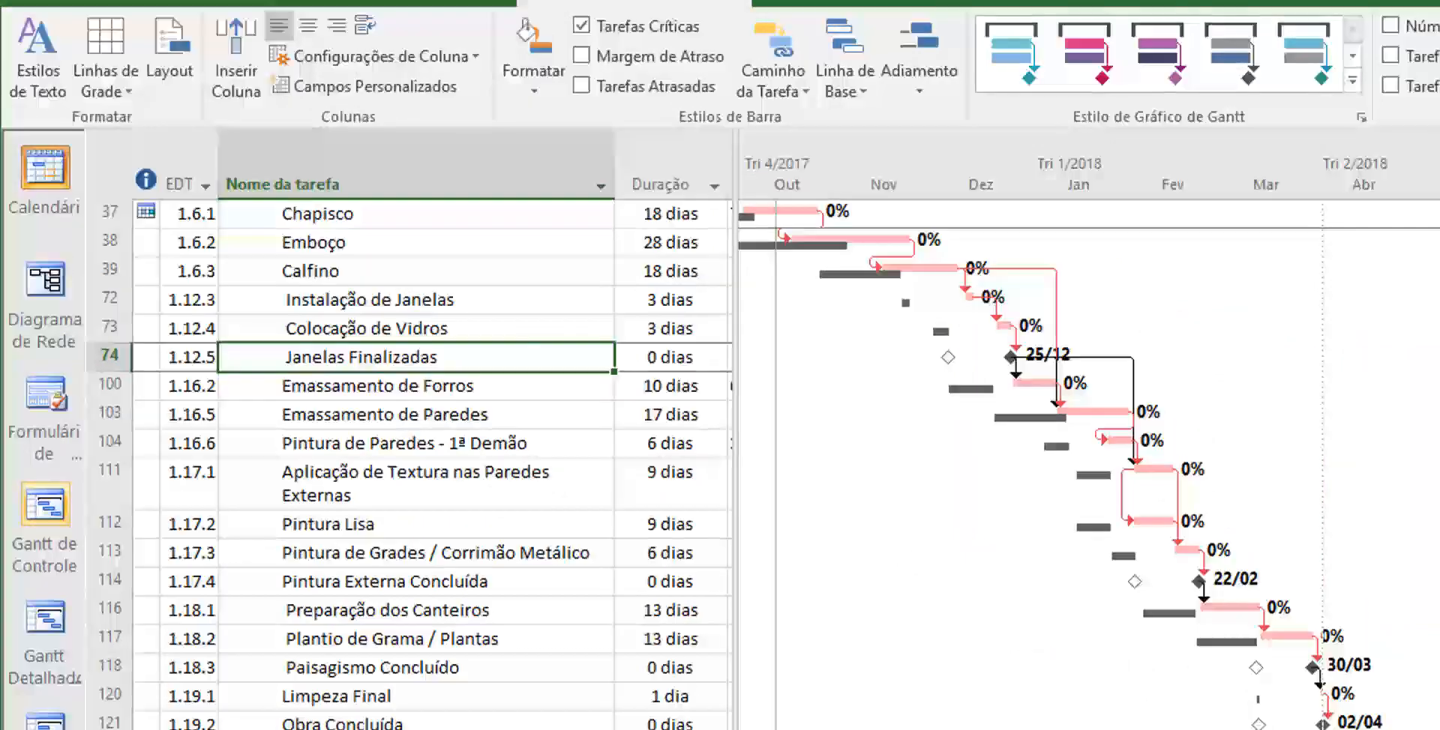
# - Show the summary tasks again and review the critical path down to Obra Concluída
pyautogui.click(1390, 85)
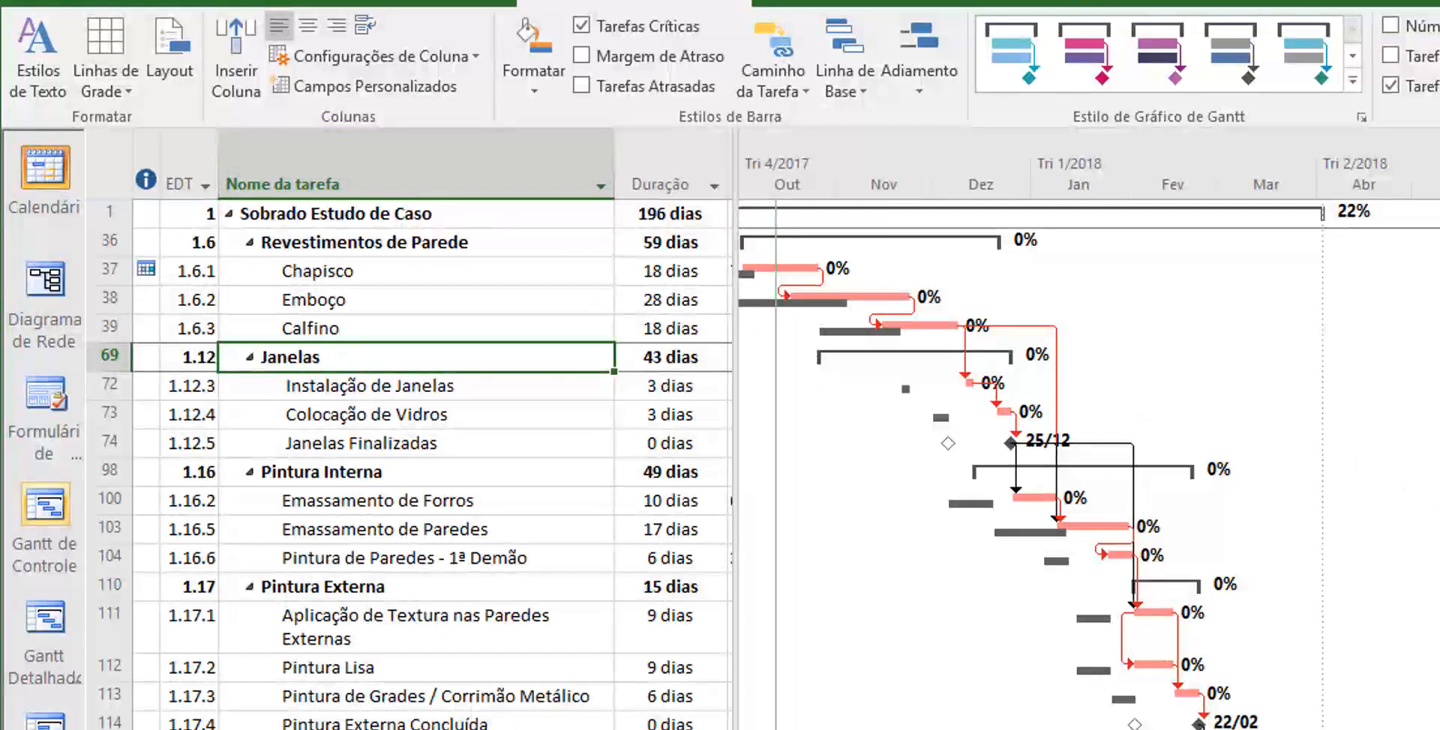
pyautogui.scroll(-3, 413, 465)
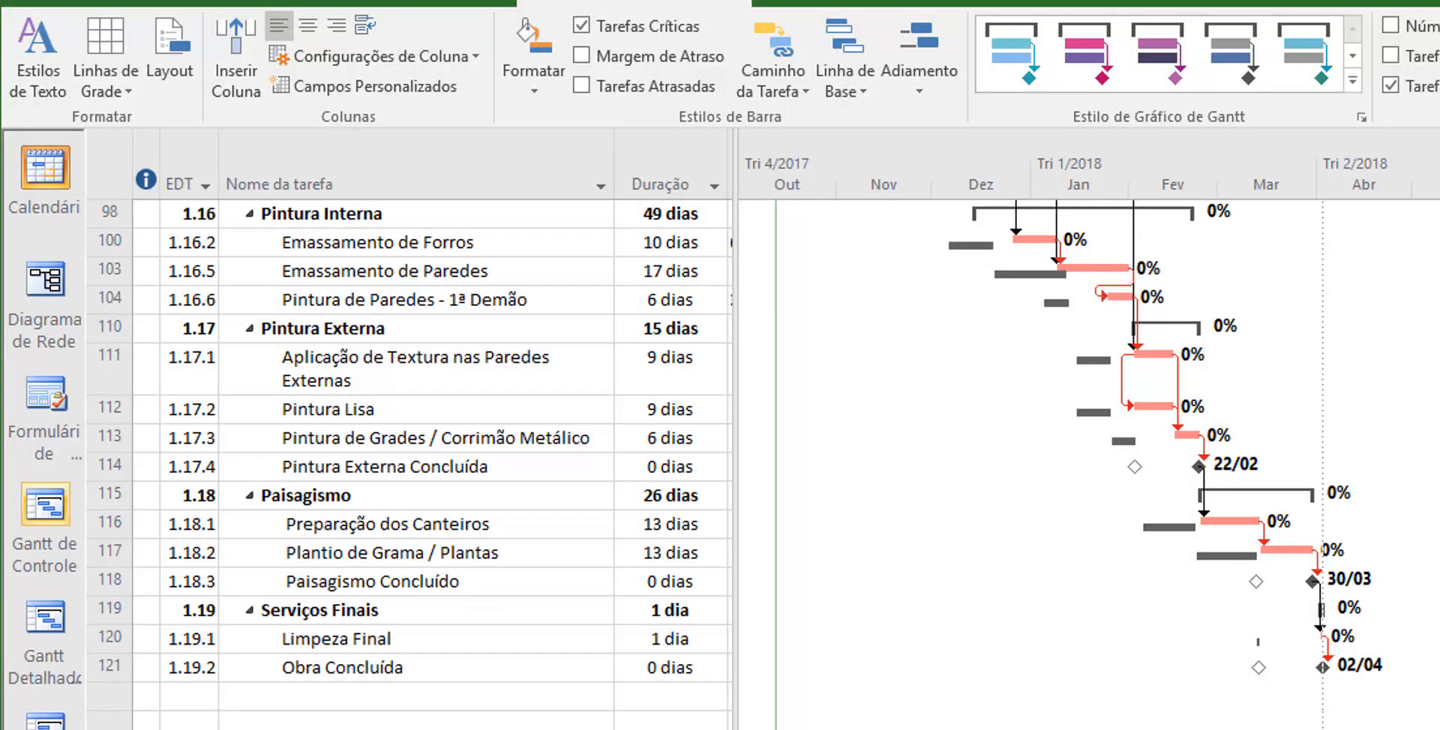
pyautogui.click(337, 182)
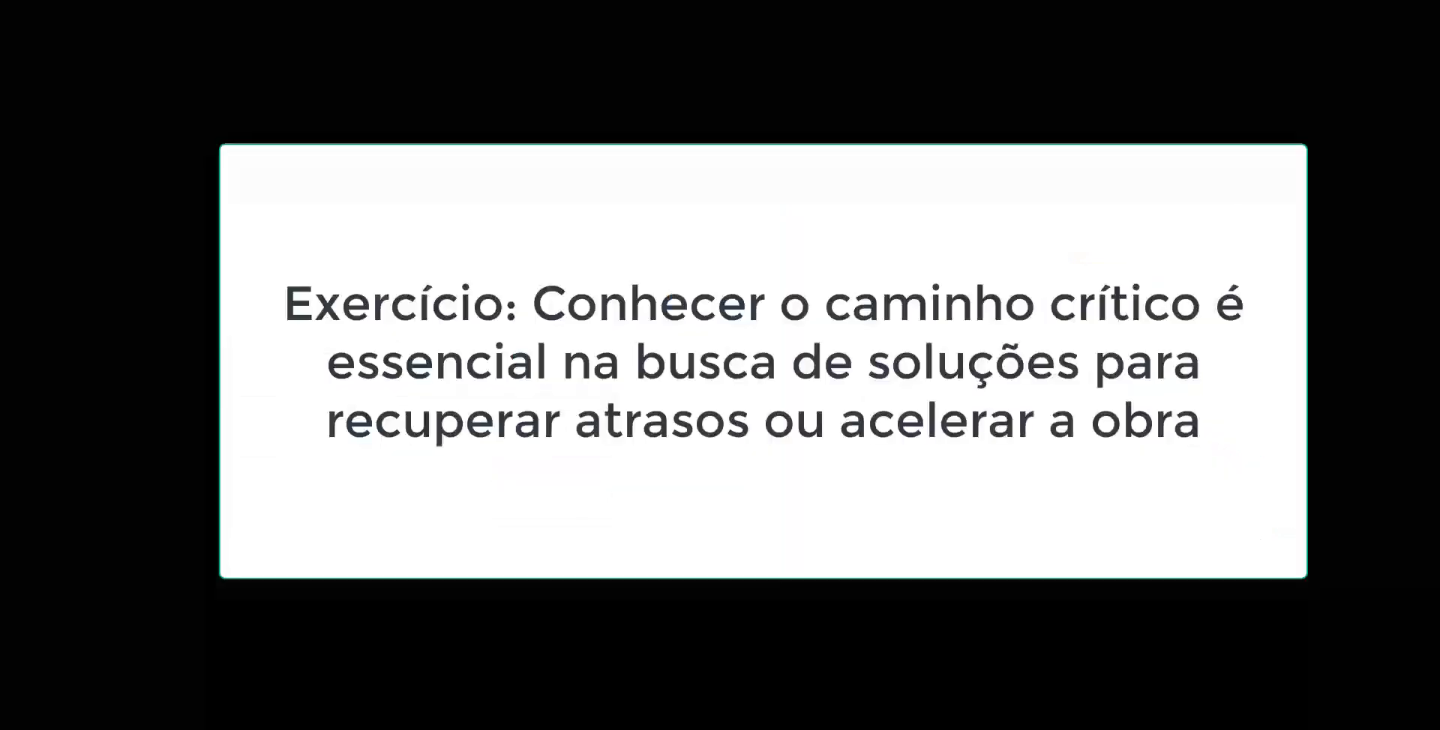